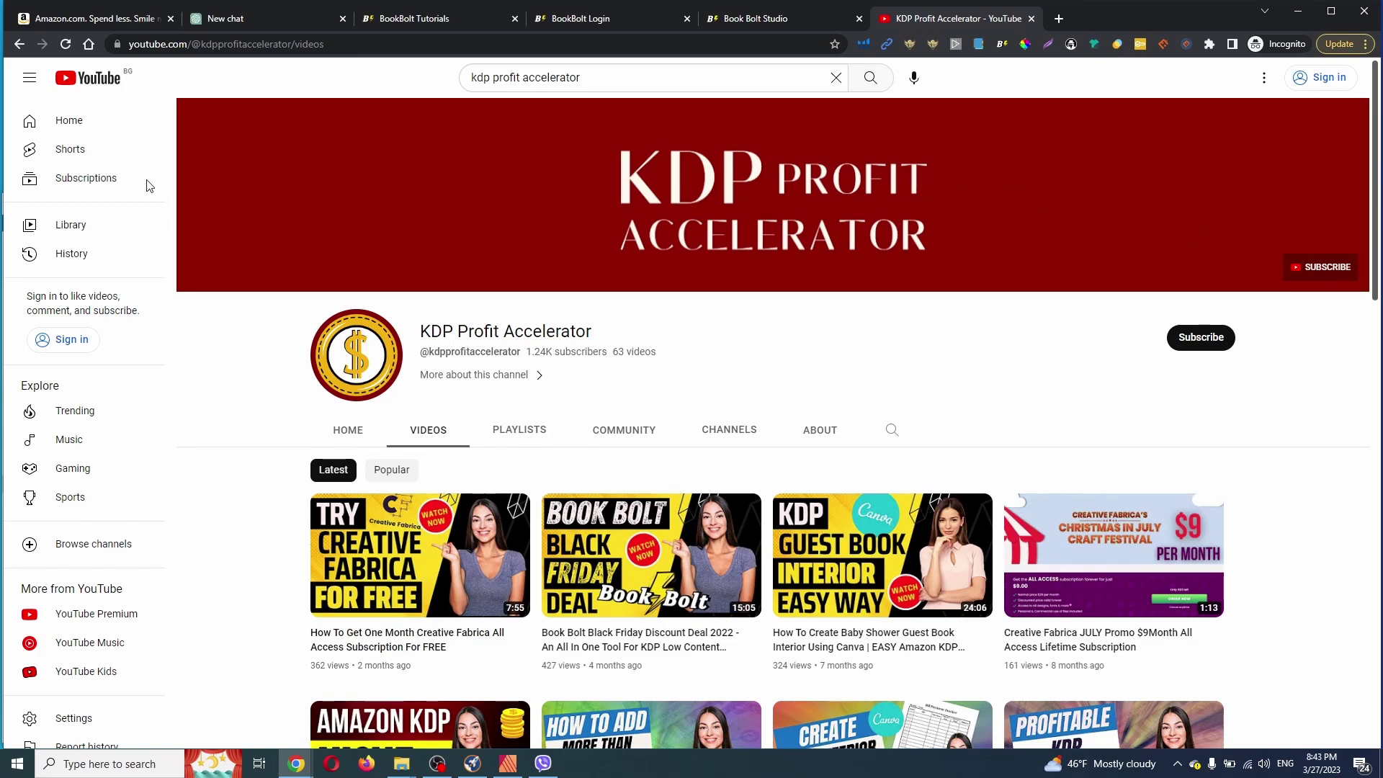
- Switch to ChatGPT and ask "what type of puzzle books can I create with chatgpt"
{"action": "left_click", "coordinate": [252, 20]}
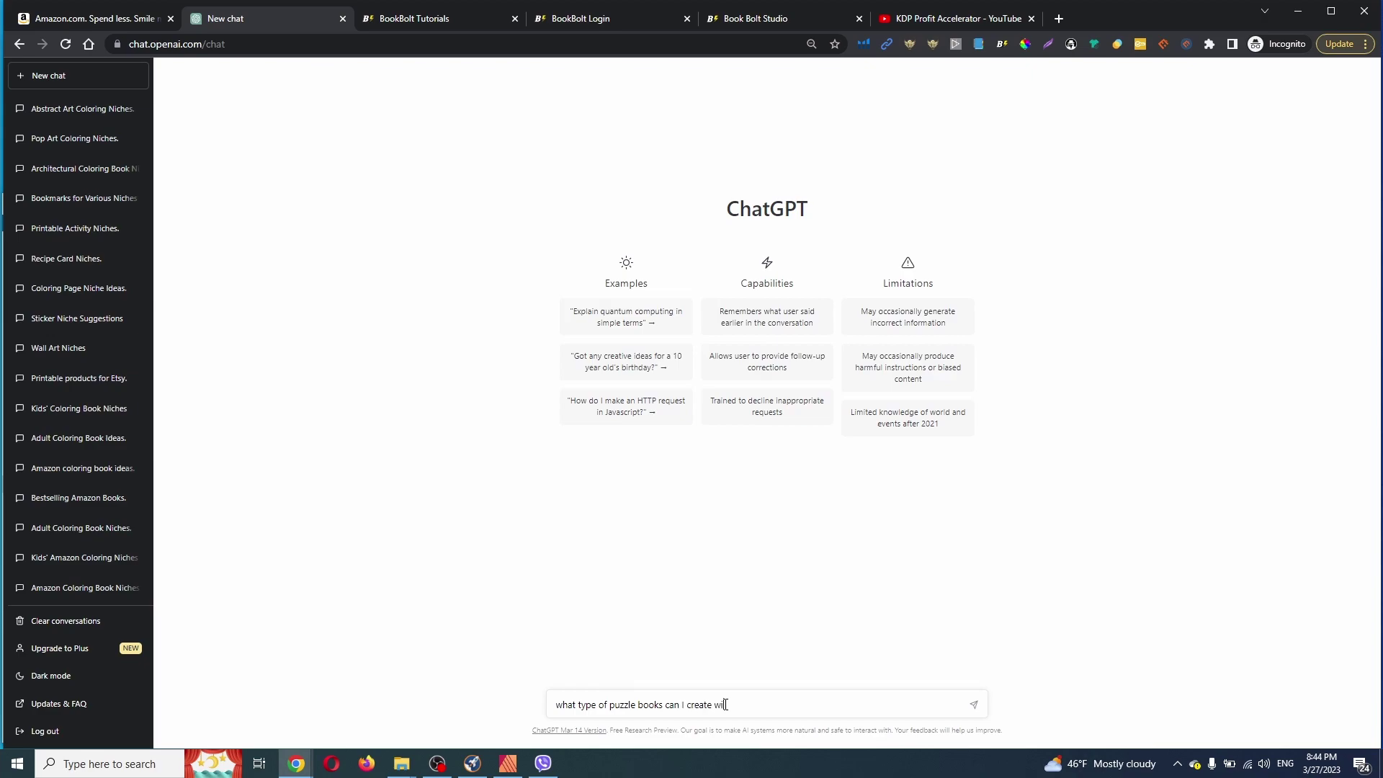
{"action": "left_click", "coordinate": [973, 705]}
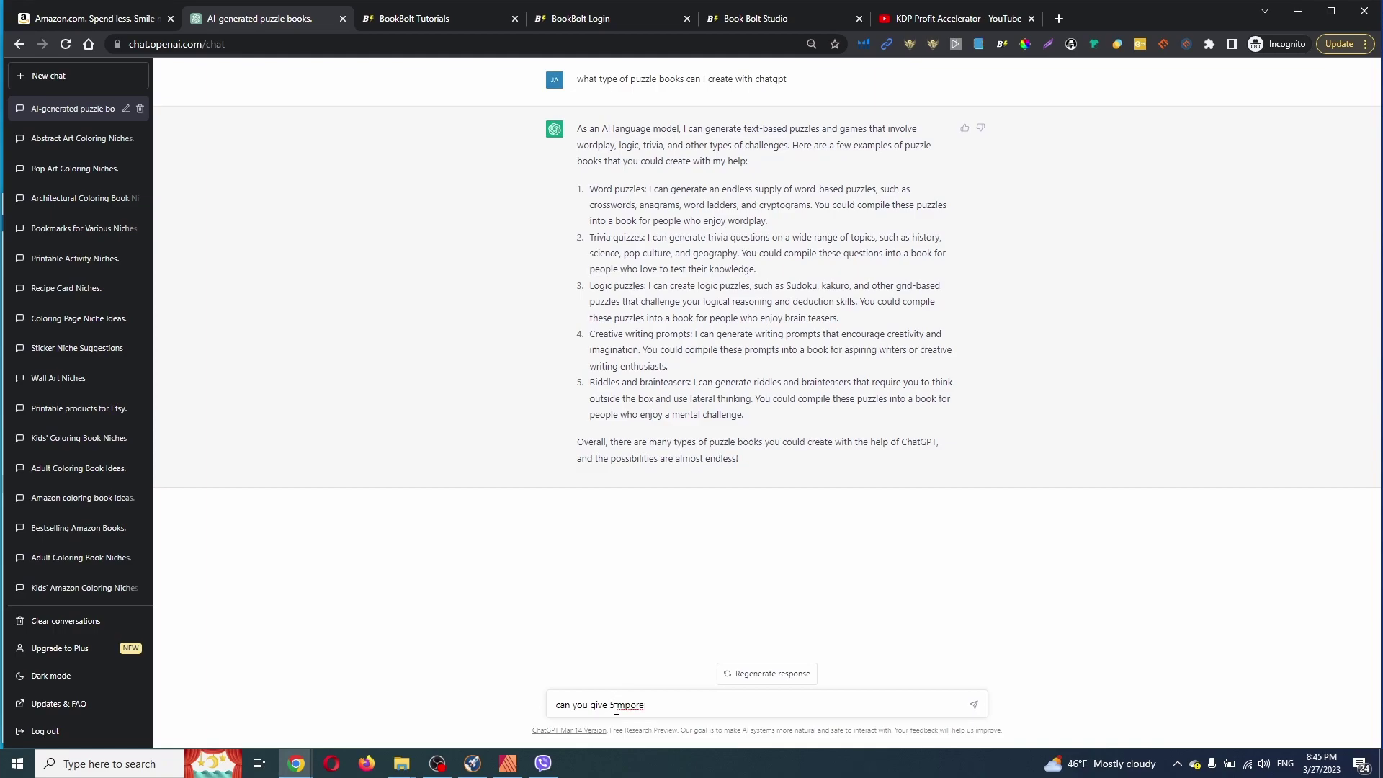
- Ask for additional puzzle book types with the prompt "can you give 5 more" and read through the reply
{"action": "key", "text": "shift+End"}
{"action": "key", "text": "BackSpace"}
{"action": "key", "text": "Return"}
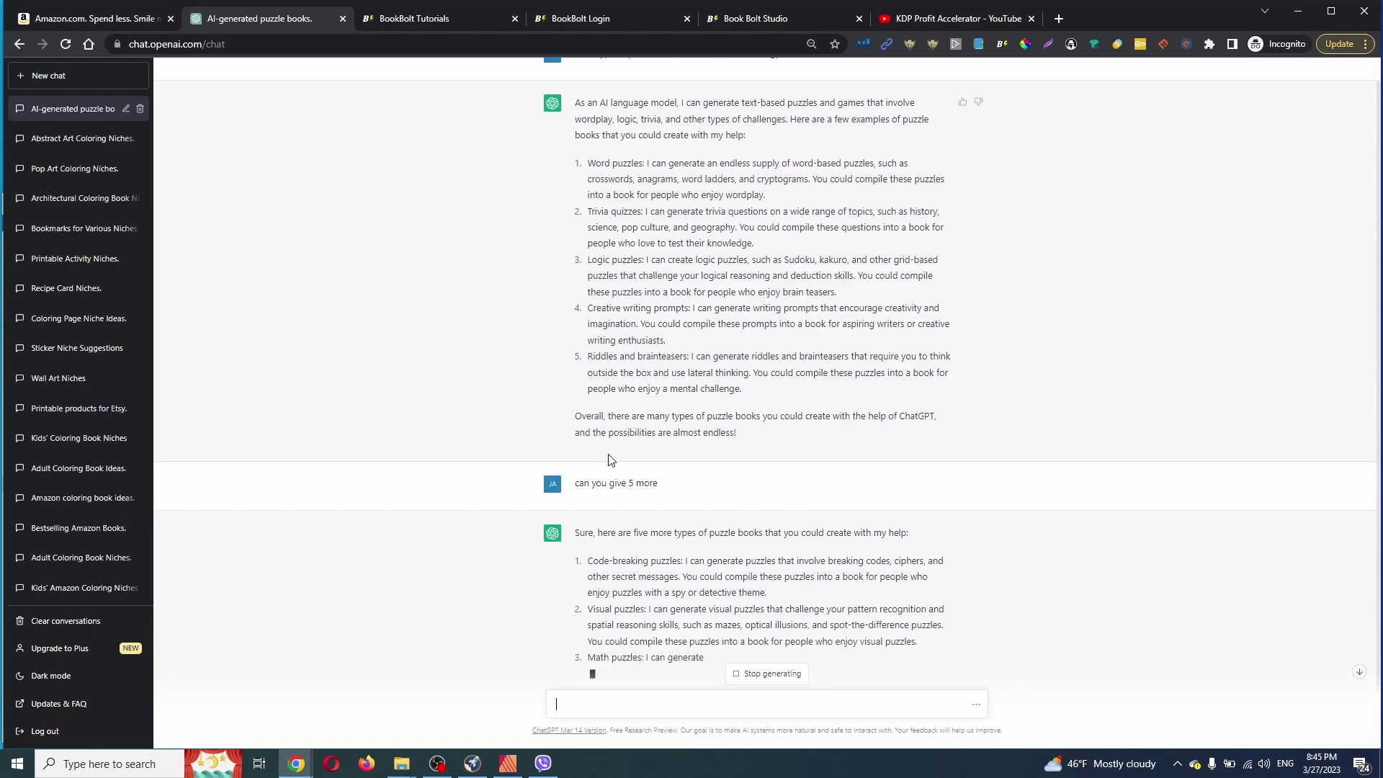
{"action": "scroll", "coordinate": [747, 466], "scroll_direction": "down", "scroll_amount": 2}
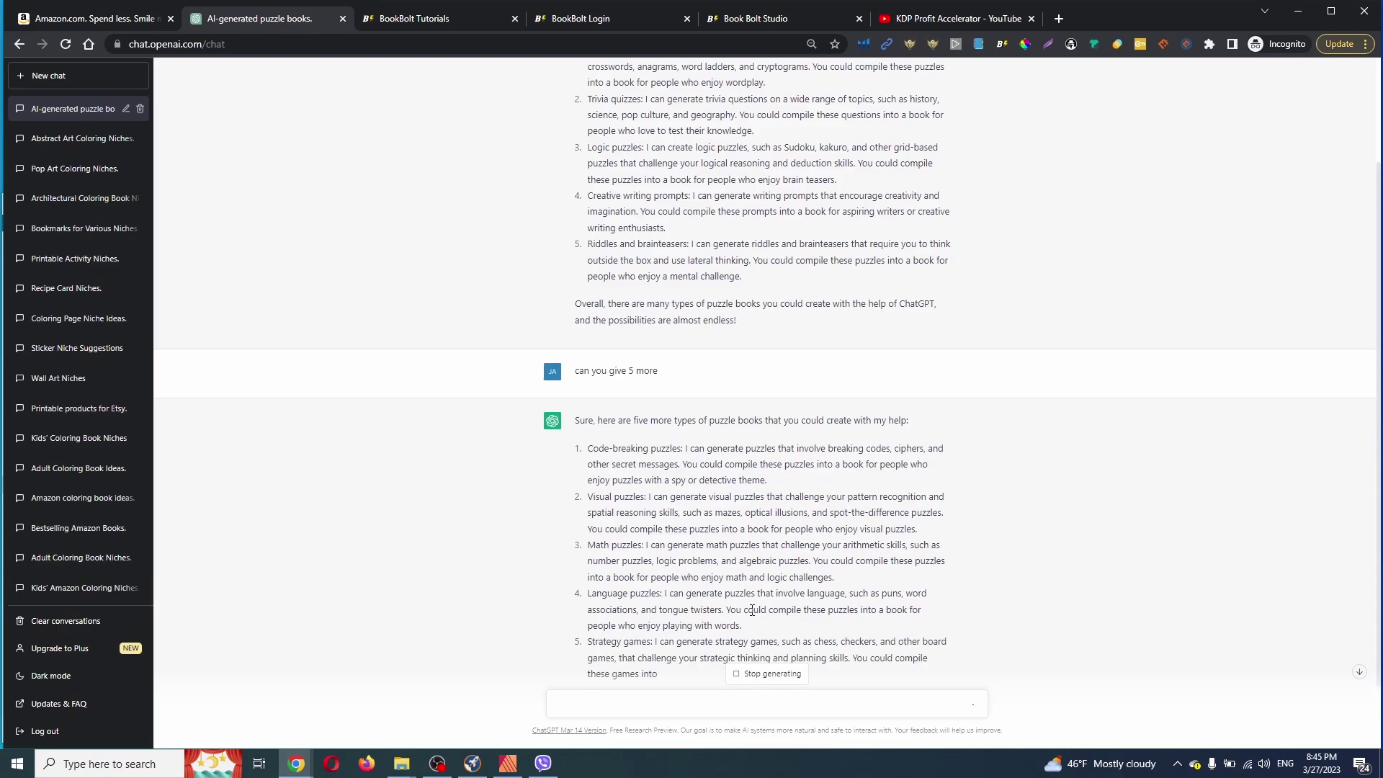
{"action": "scroll", "coordinate": [752, 611], "scroll_direction": "down", "scroll_amount": 2}
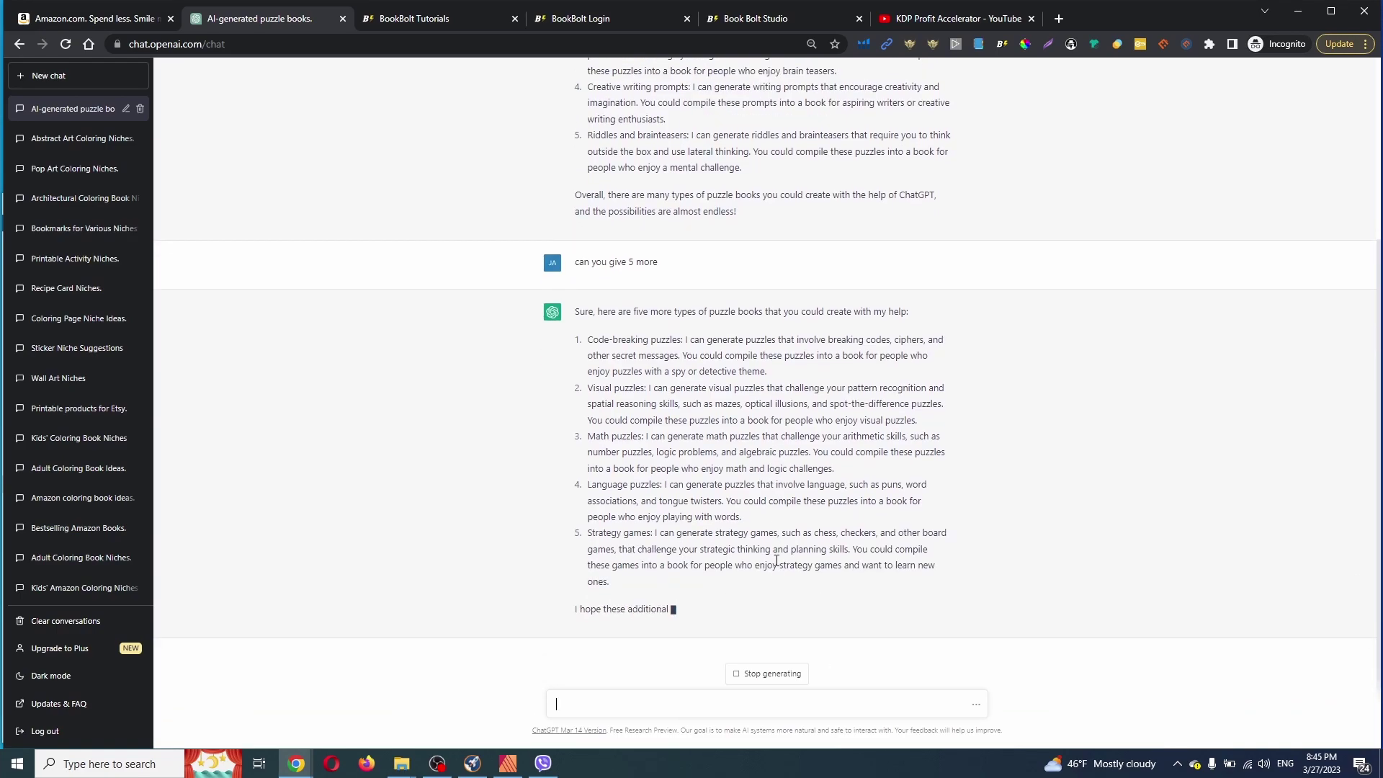
- Reuse the first question with "puzzle" replaced, asking "what type of activity books can I create with chatgpt"
{"action": "scroll", "coordinate": [782, 559], "scroll_direction": "up", "scroll_amount": 4}
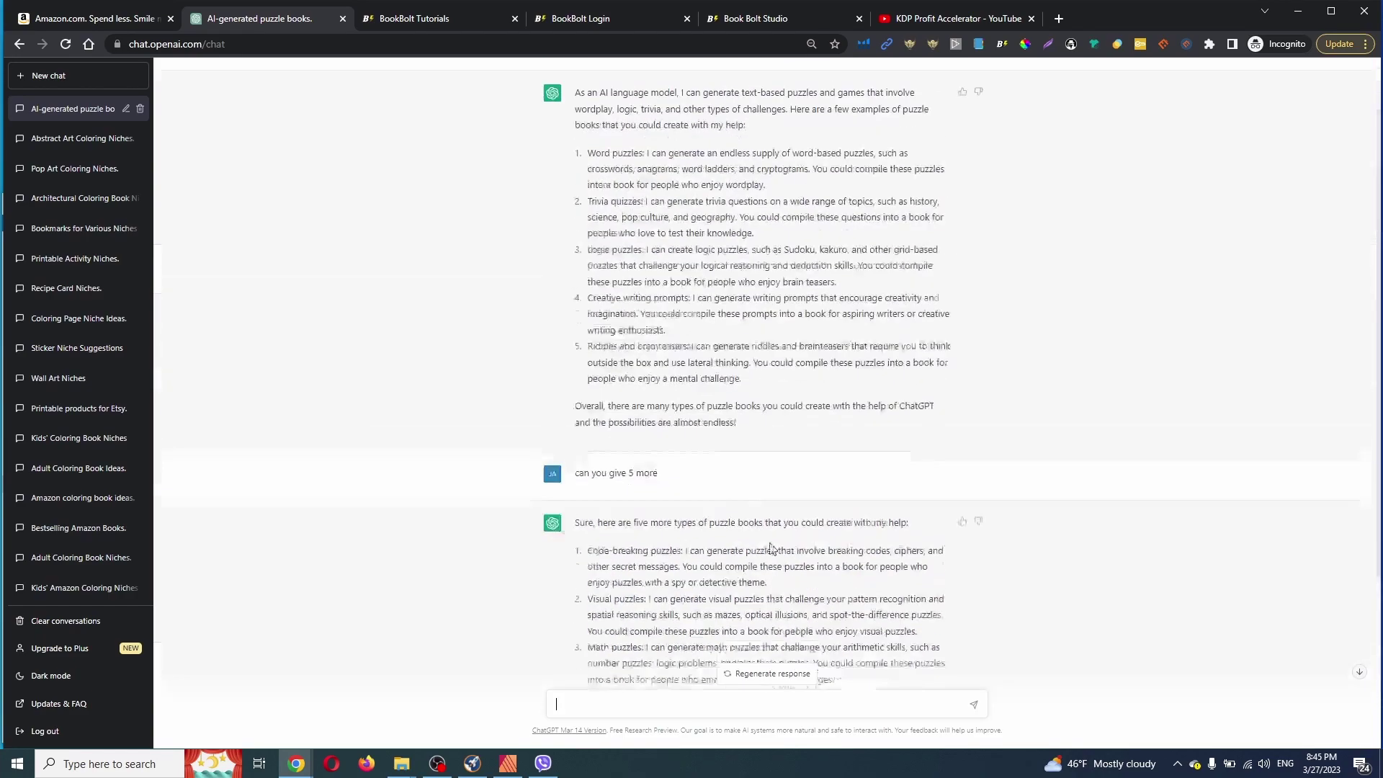
{"action": "triple_click", "coordinate": [664, 77]}
{"action": "key", "text": "ctrl+c"}
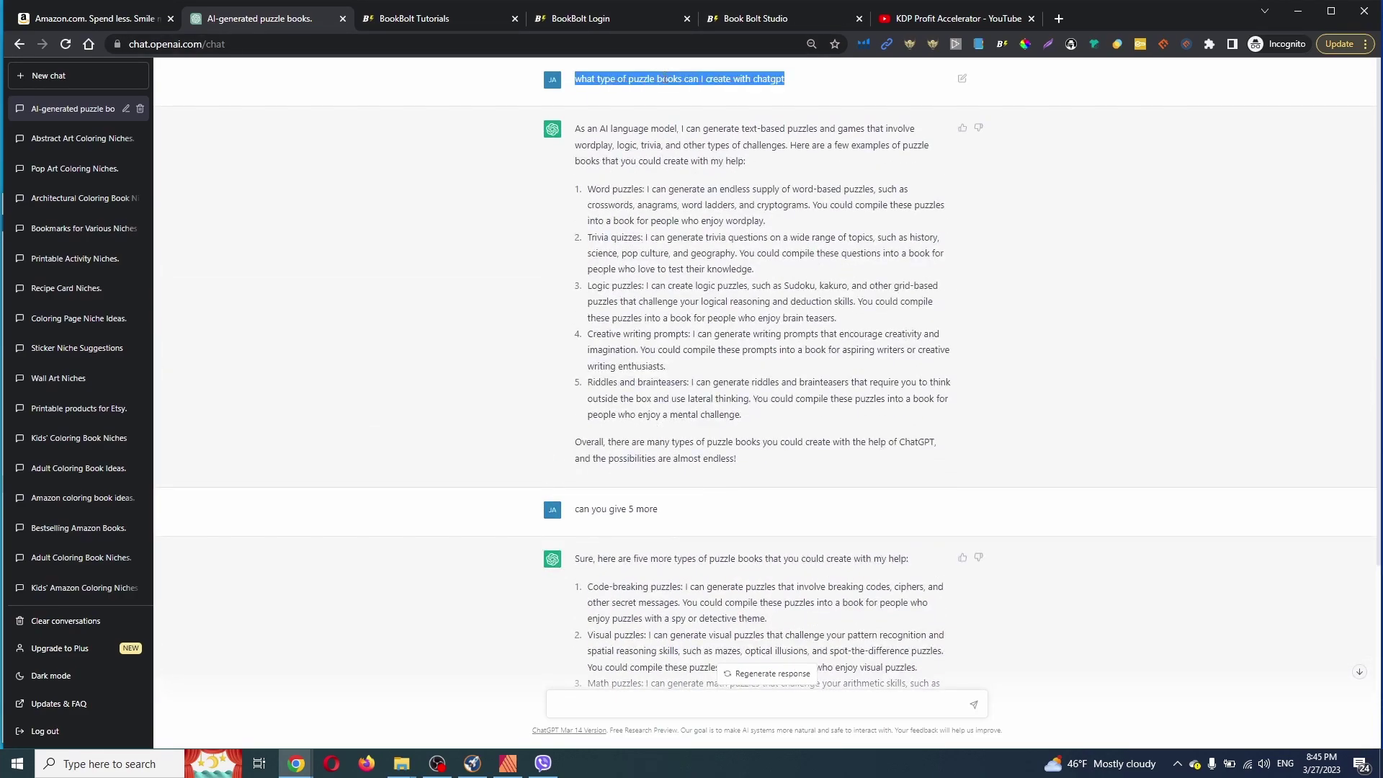
{"action": "scroll", "coordinate": [770, 237], "scroll_direction": "down", "scroll_amount": 4}
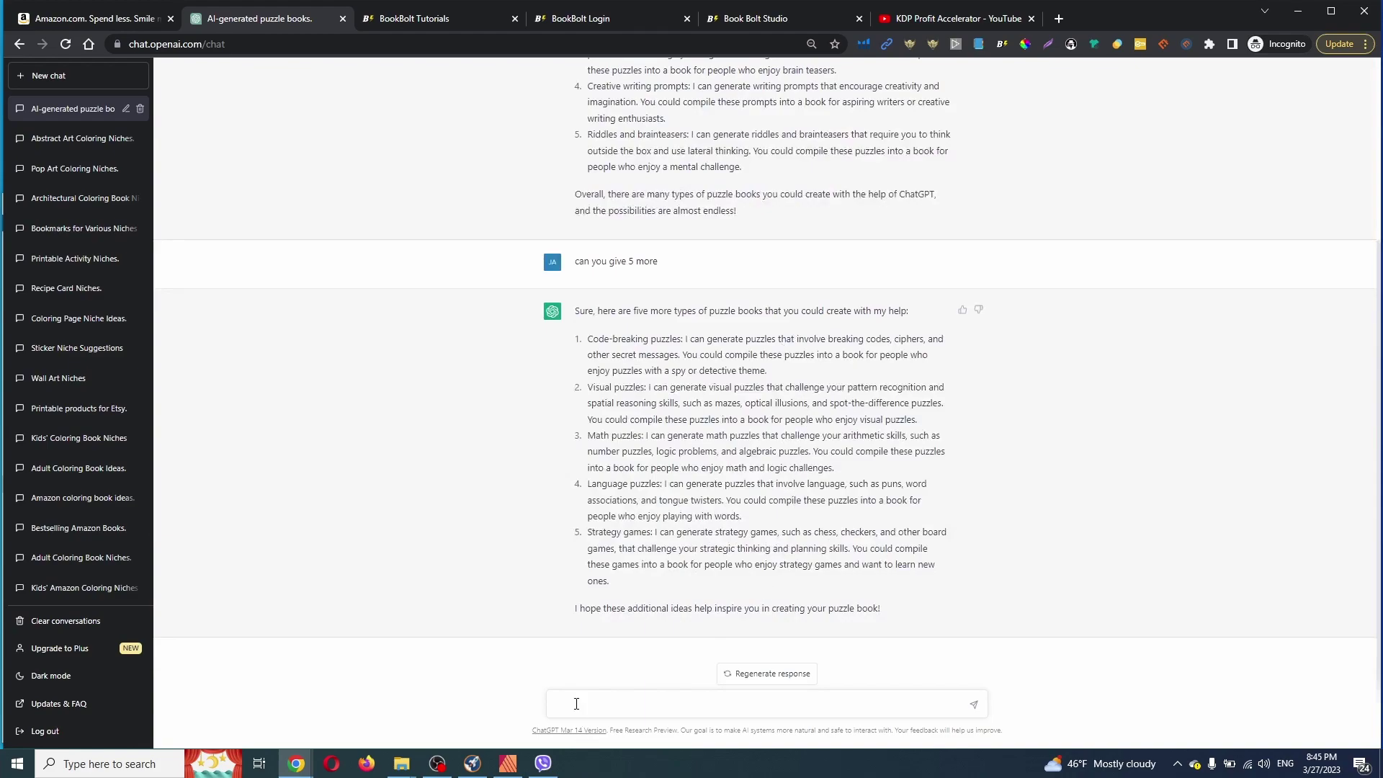
{"action": "key", "text": "ctrl+v"}
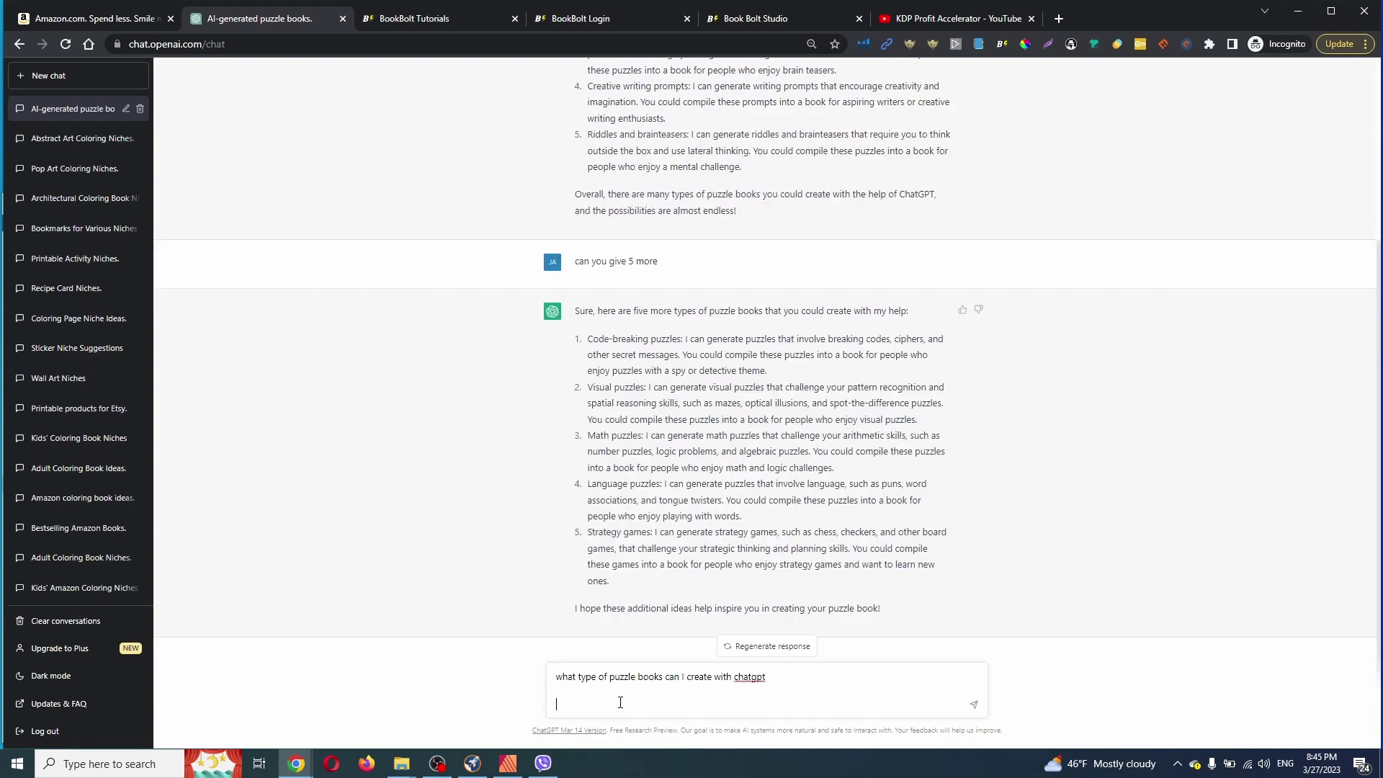
{"action": "key", "text": "BackSpace"}
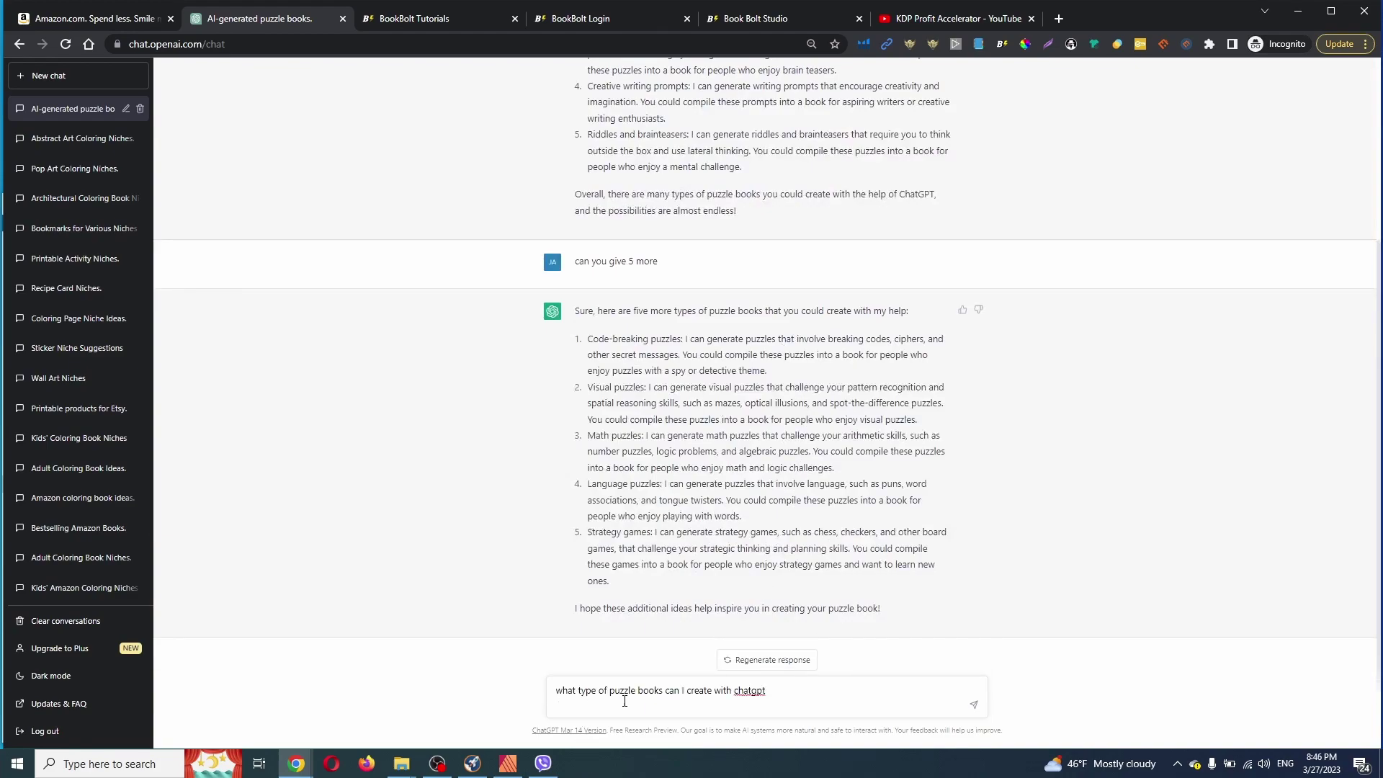
{"action": "key", "text": "BackSpace"}
{"action": "double_click", "coordinate": [619, 704]}
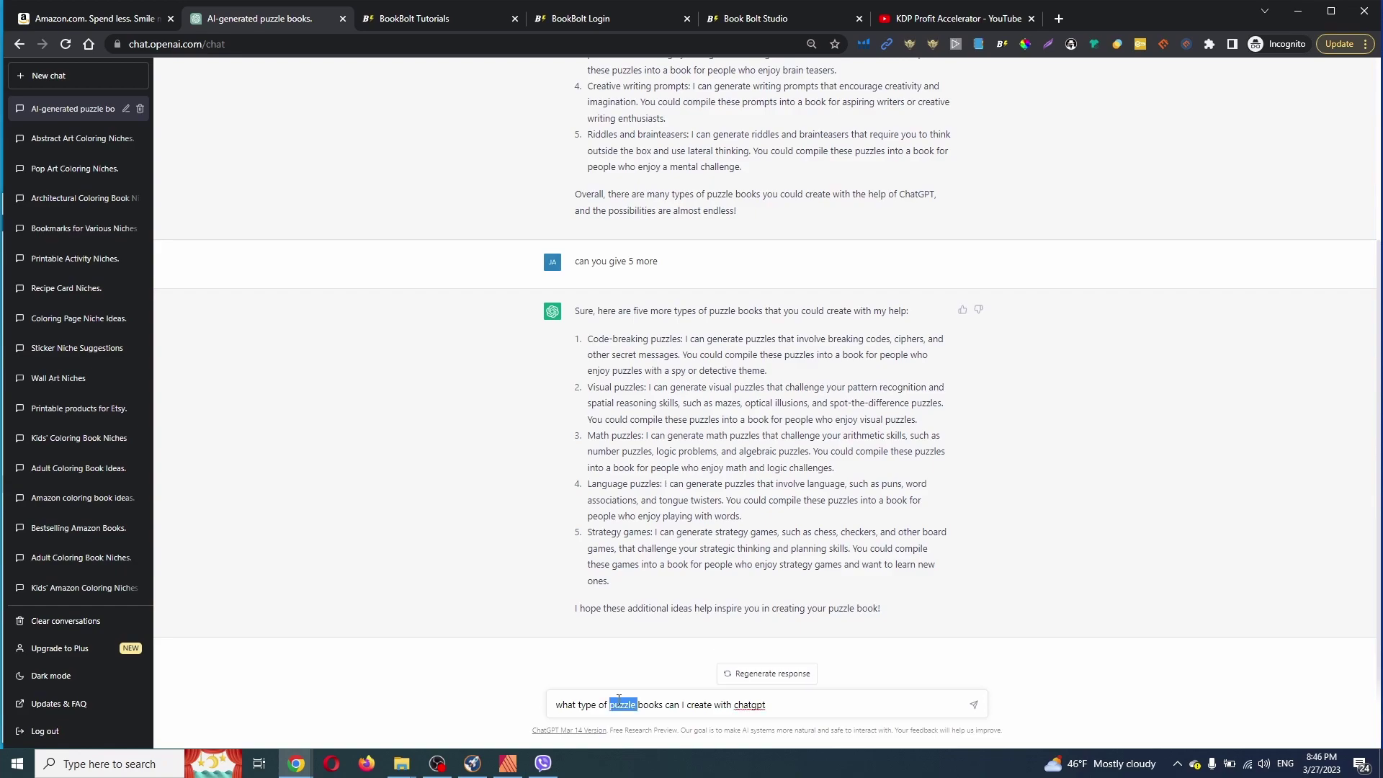
{"action": "type", "text": "activ"}
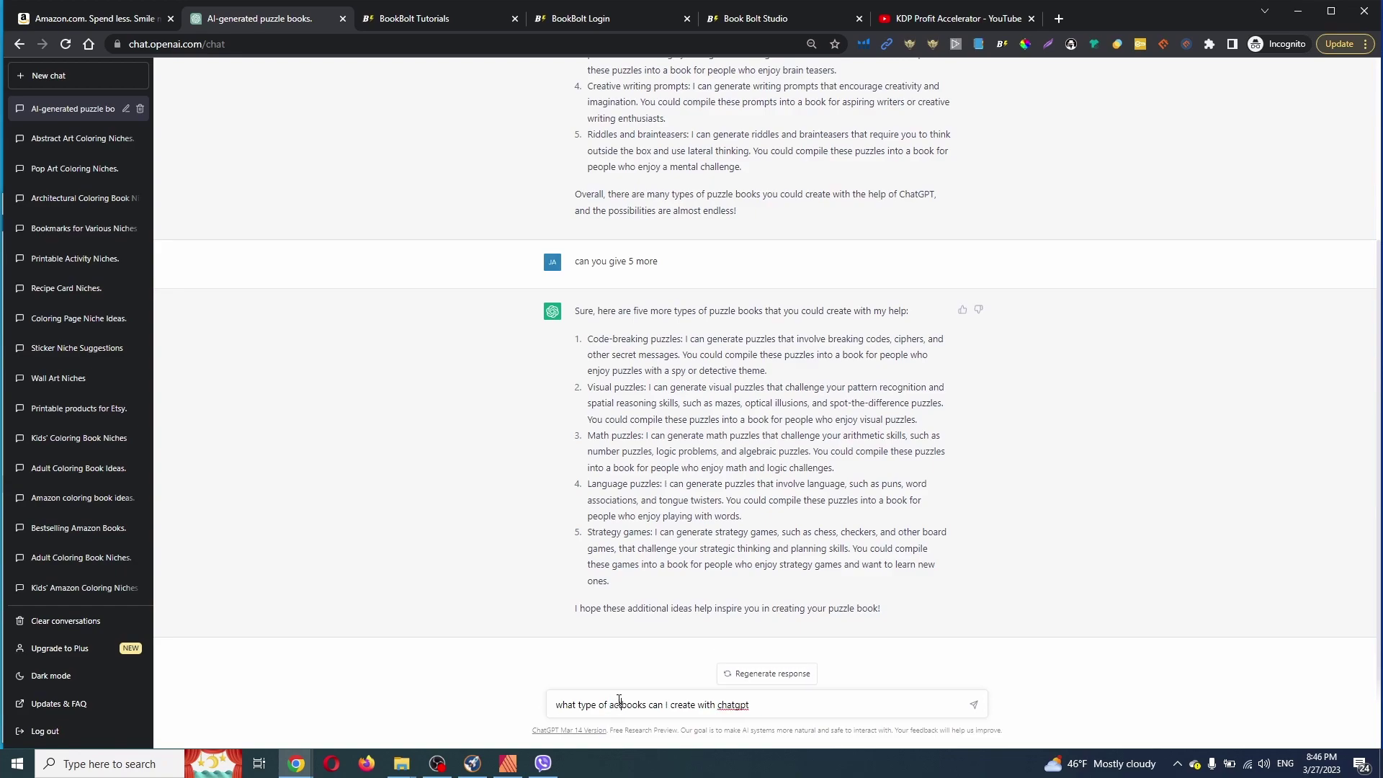
{"action": "type", "text": "ity"}
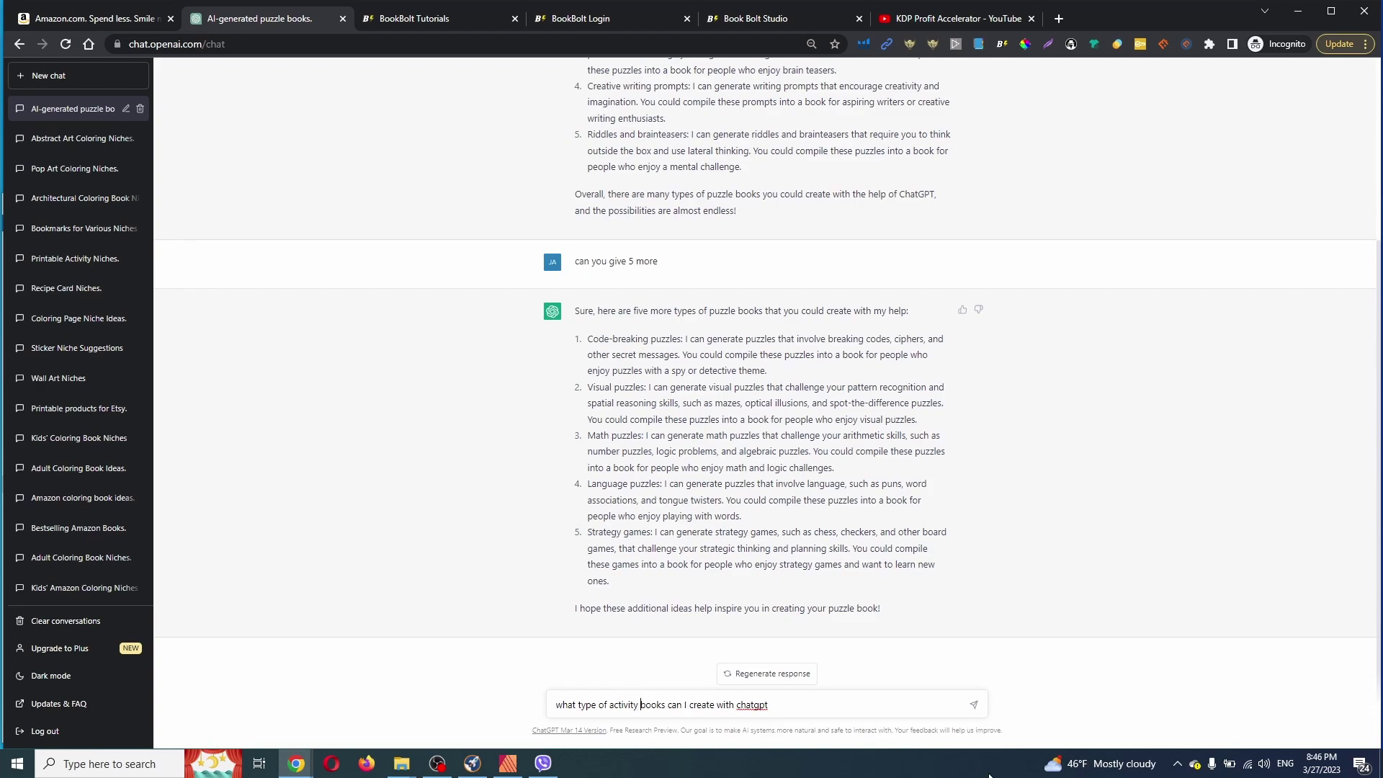
{"action": "left_click", "coordinate": [973, 704]}
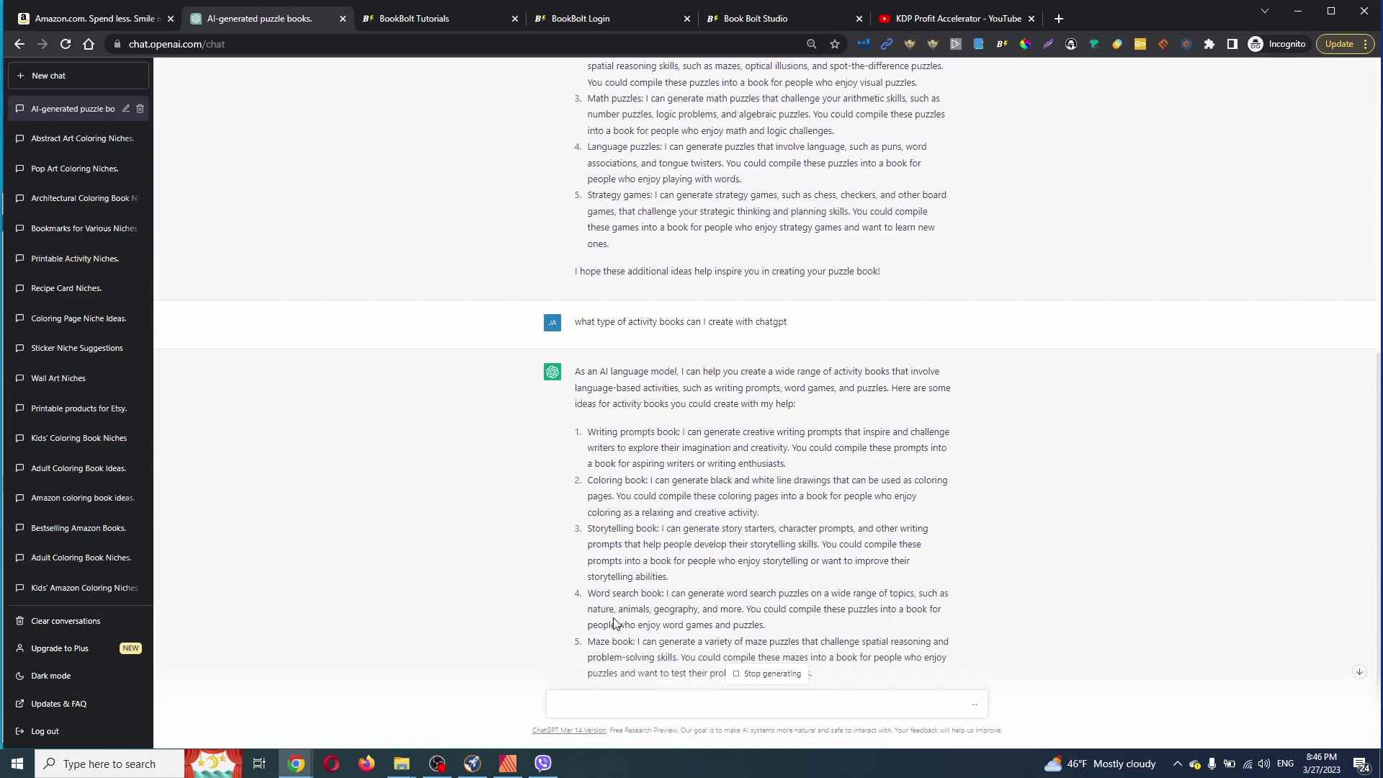
{"action": "scroll", "coordinate": [1032, 442], "scroll_direction": "down", "scroll_amount": 2}
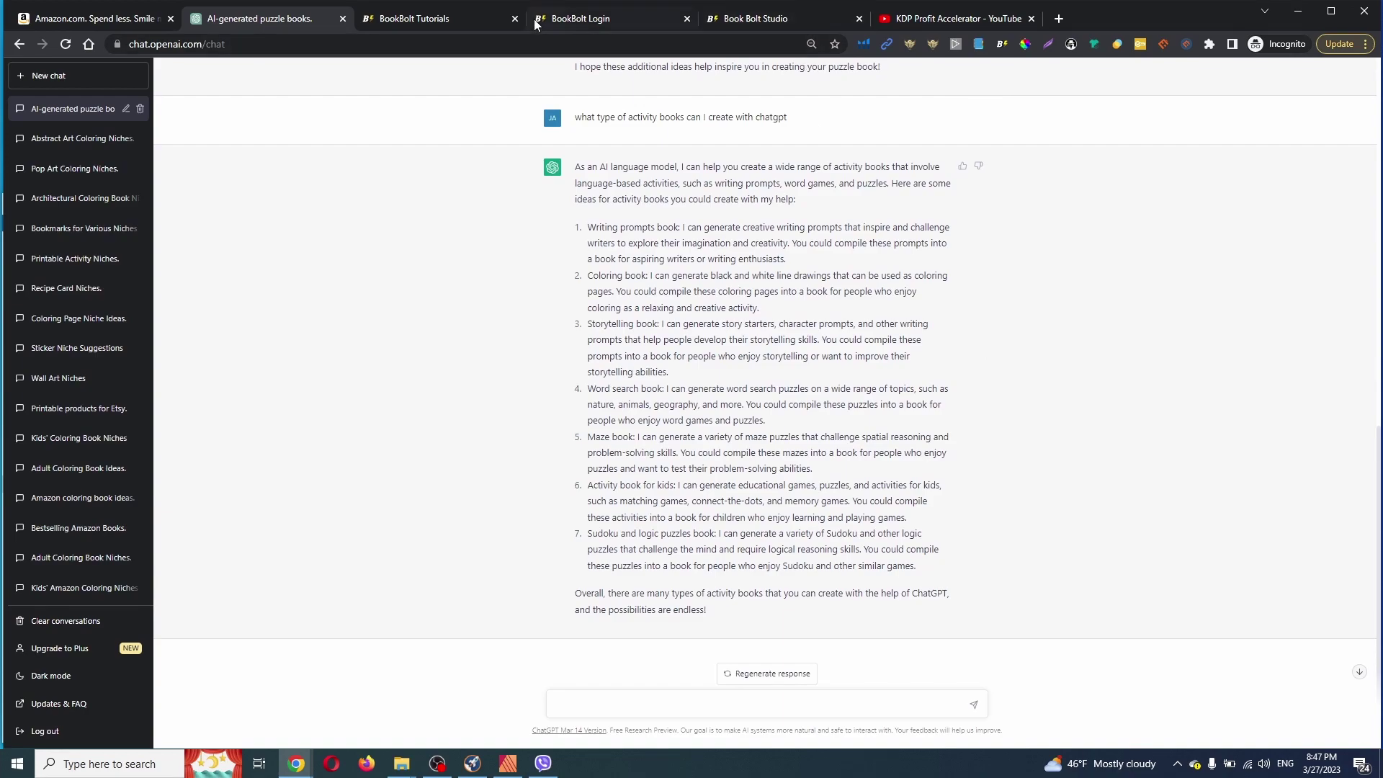
- Switch to Book Bolt, launch Book Bolt Studio from the account options, and show interior Page 1 of the project
{"action": "left_click", "coordinate": [408, 19]}
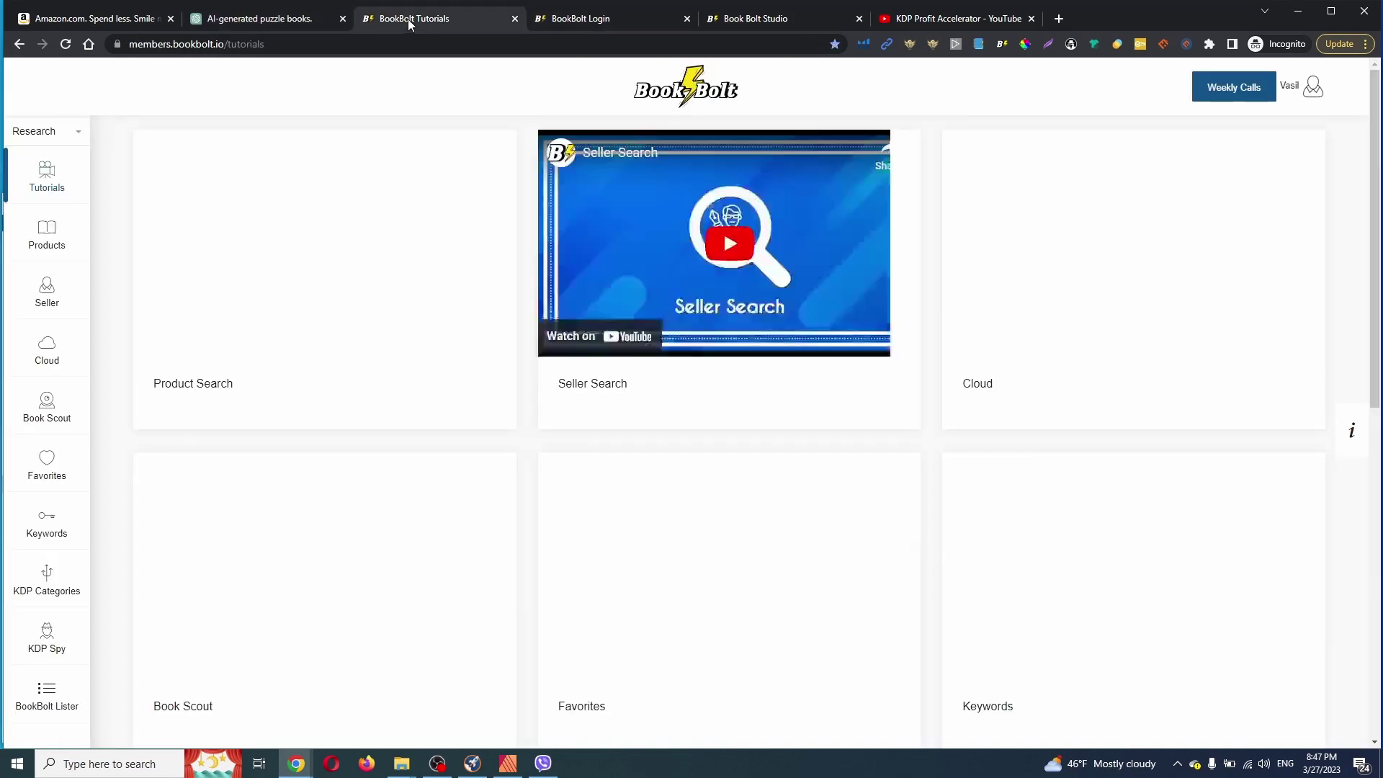
{"action": "left_click", "coordinate": [1313, 86]}
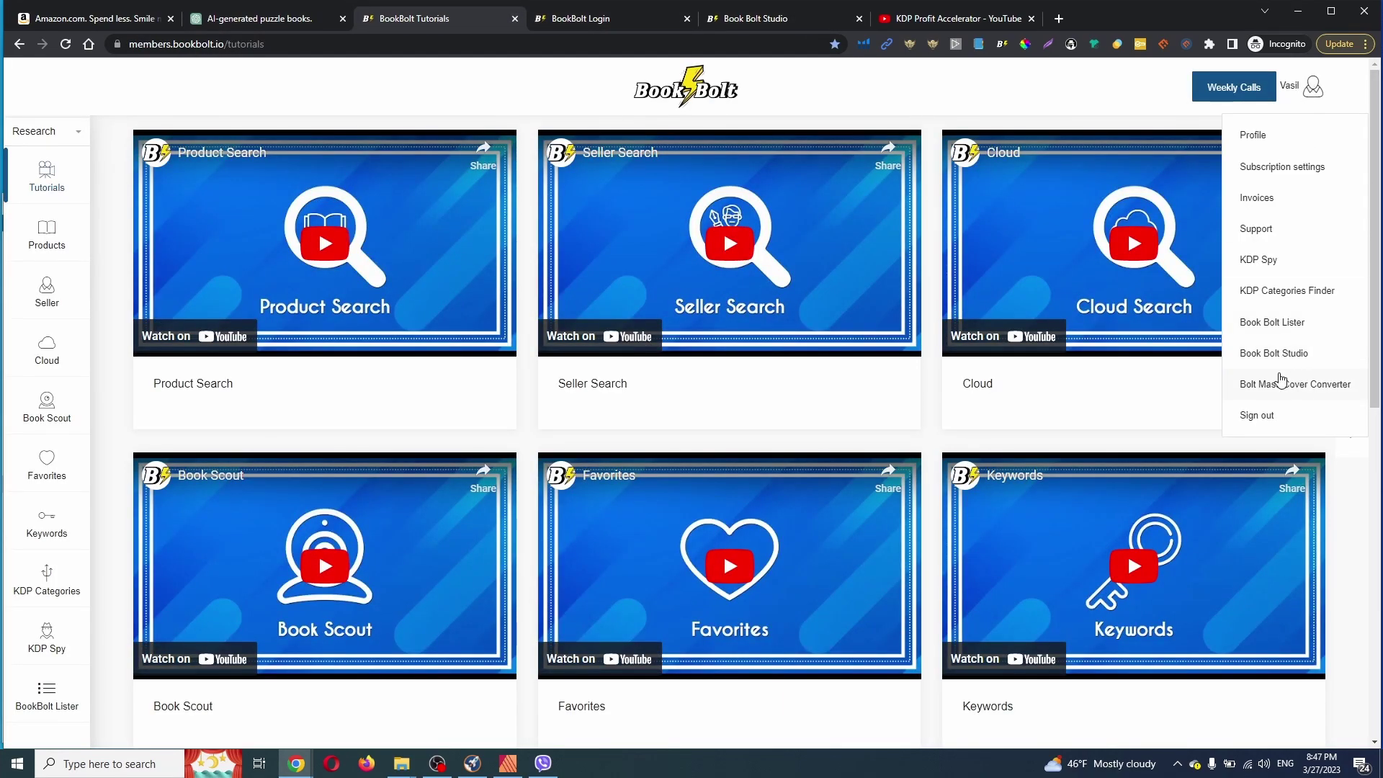
{"action": "left_click", "coordinate": [1280, 360]}
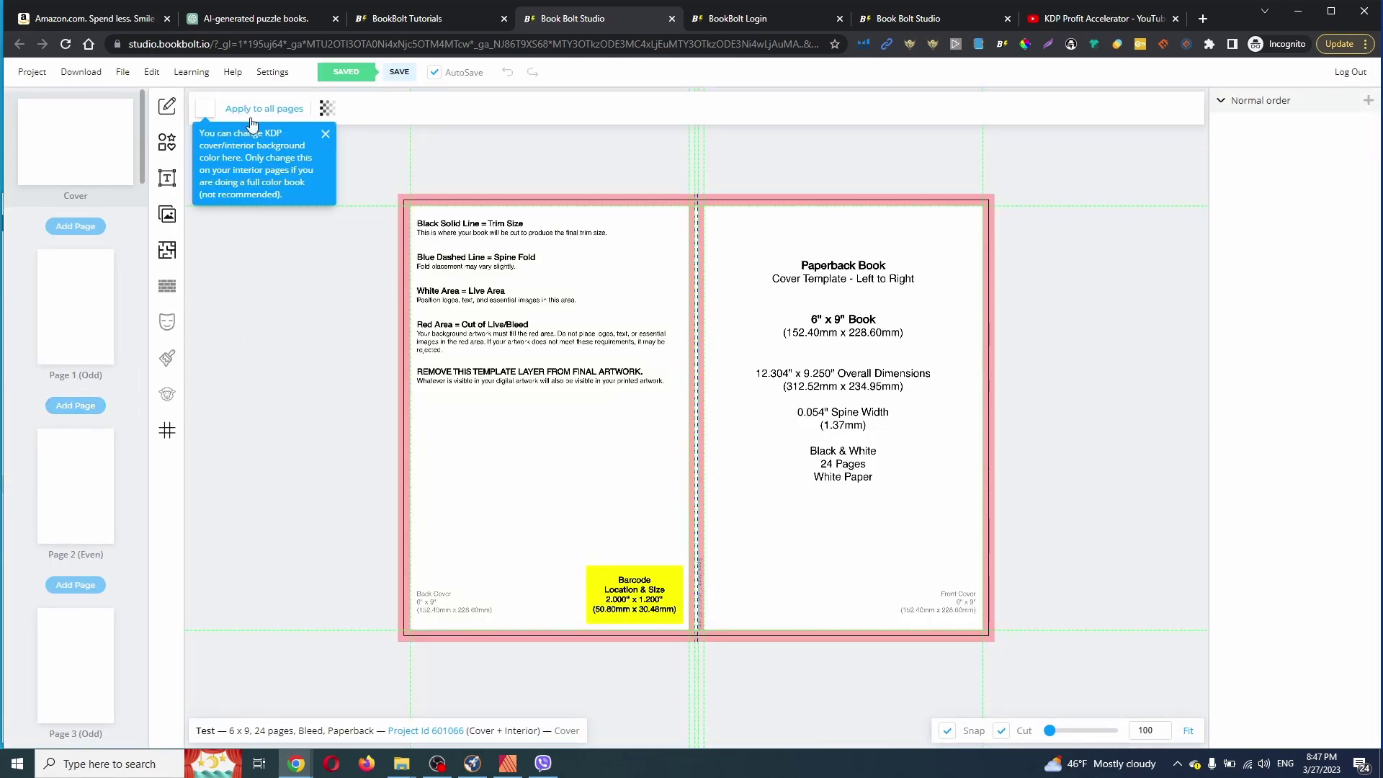
{"action": "left_click", "coordinate": [70, 307]}
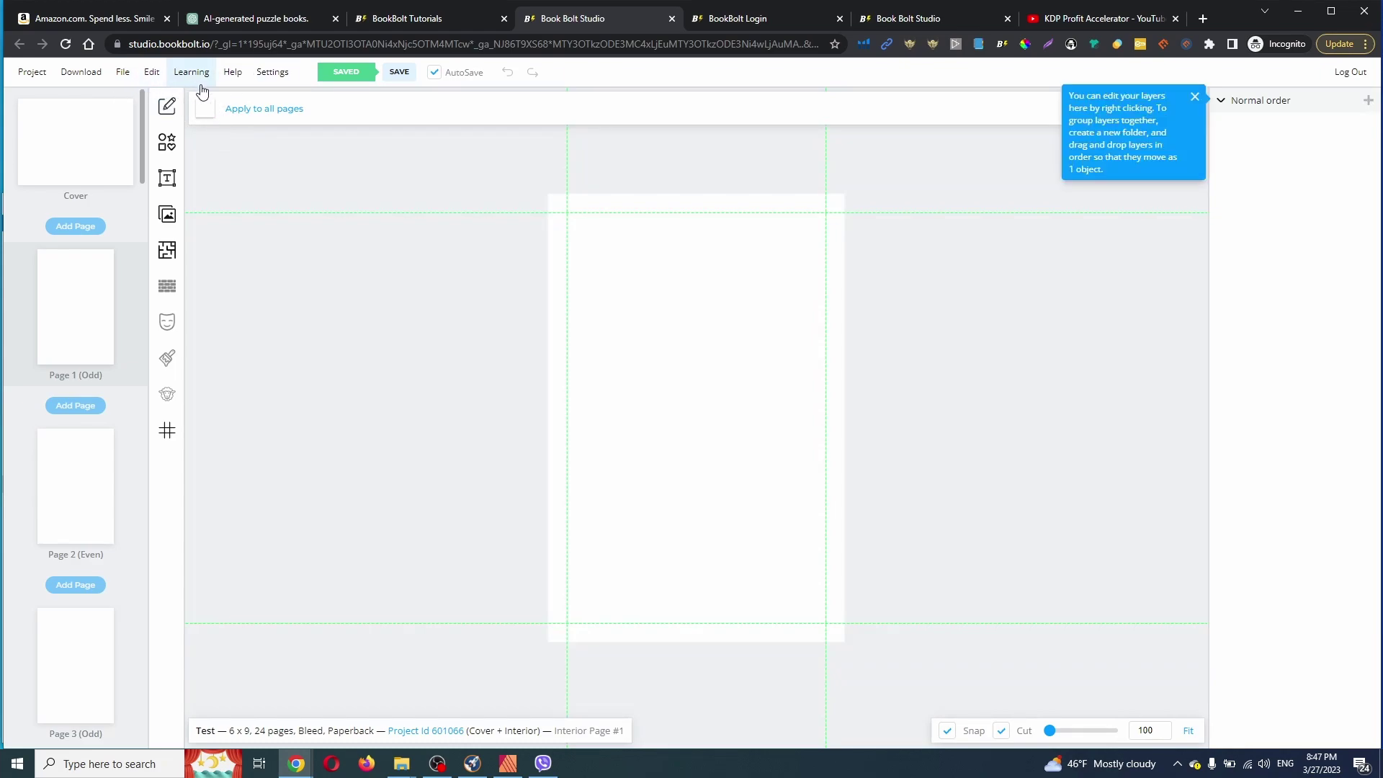
- Open the Interior Templates Library and browse the templates tagged #Word Puzzle
{"action": "left_click", "coordinate": [169, 254]}
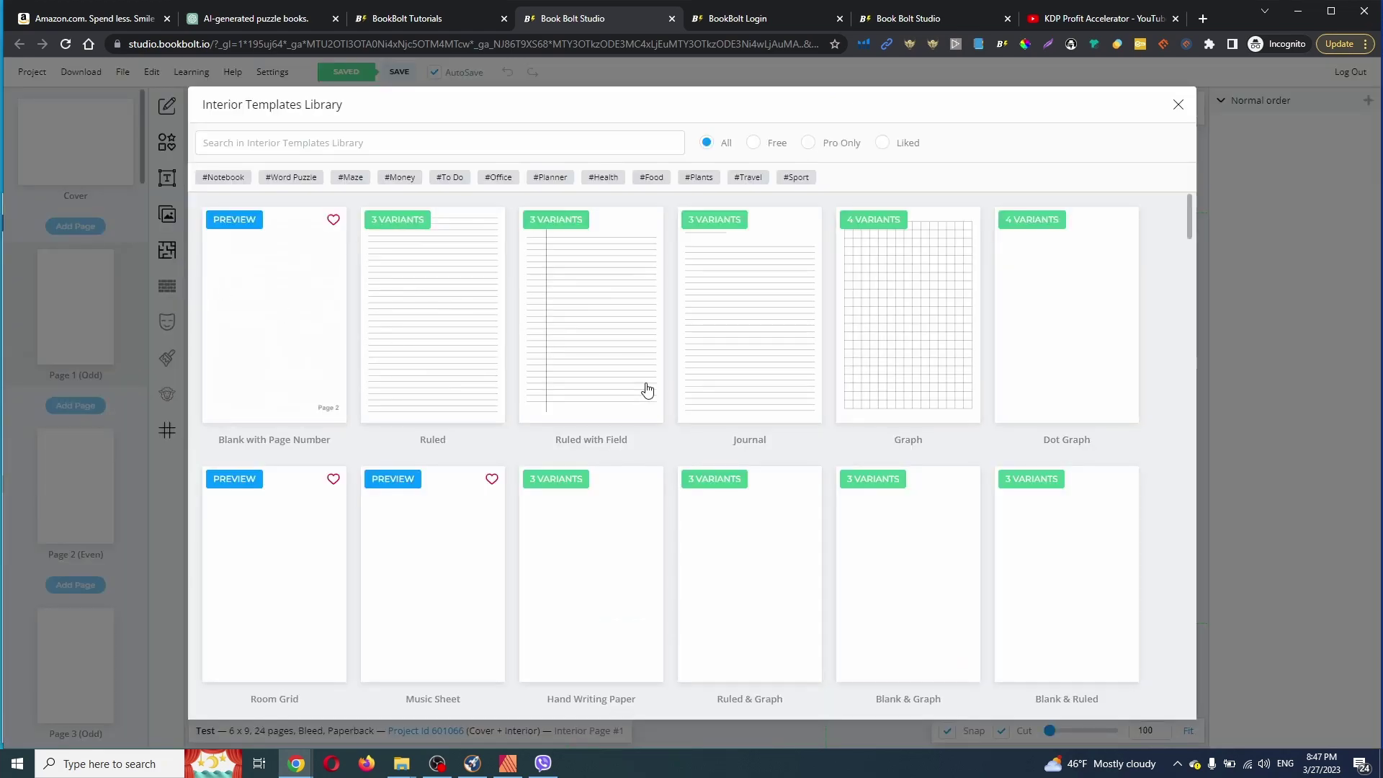
{"action": "left_click", "coordinate": [301, 179]}
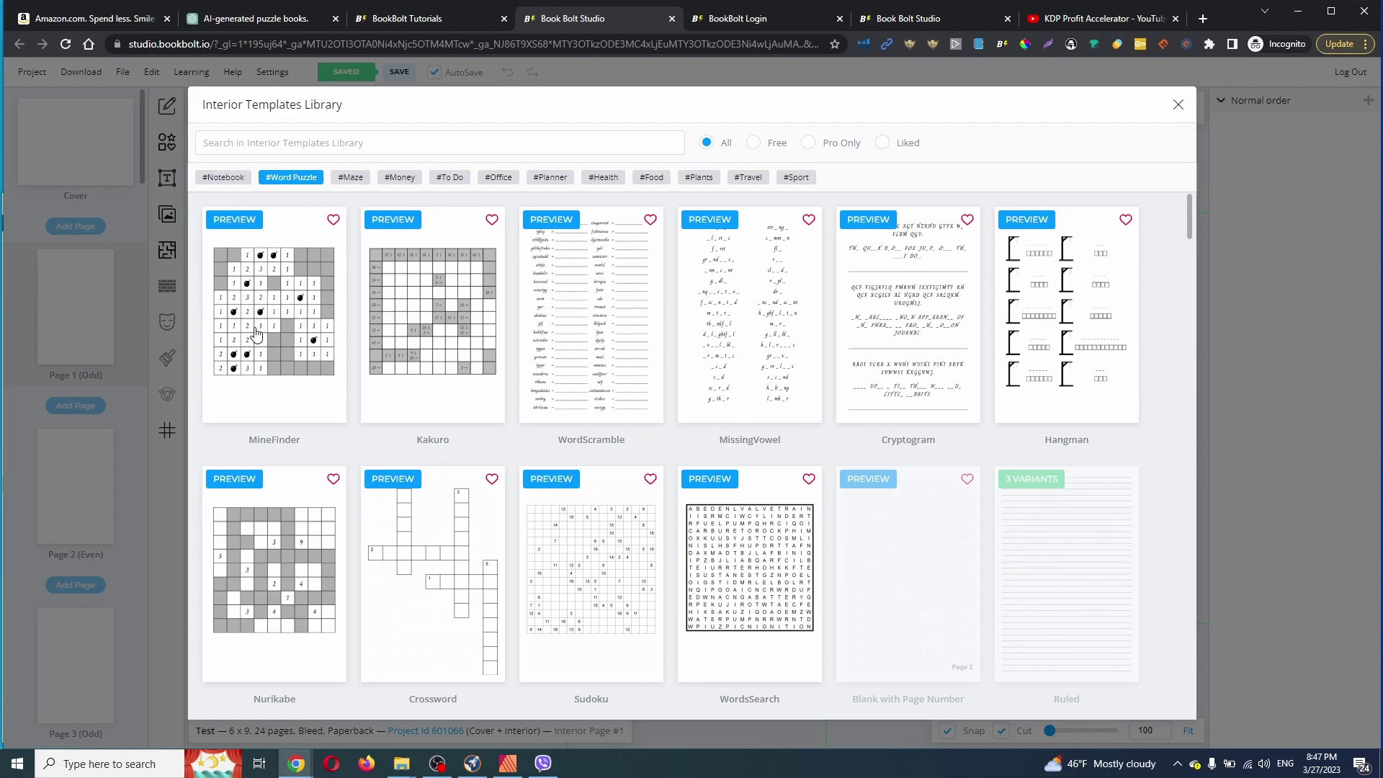
{"action": "scroll", "coordinate": [982, 580], "scroll_direction": "down", "scroll_amount": 3}
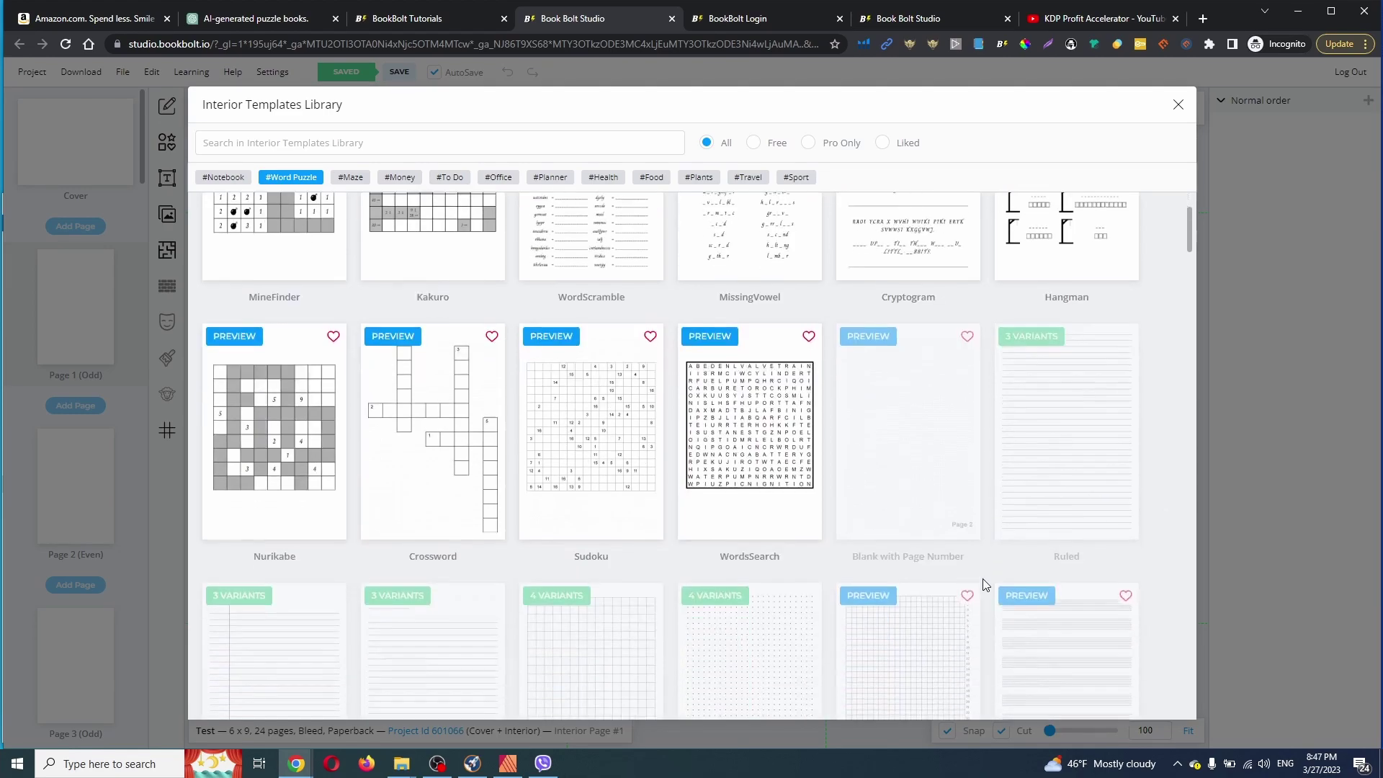
{"action": "scroll", "coordinate": [987, 585], "scroll_direction": "up", "scroll_amount": 3}
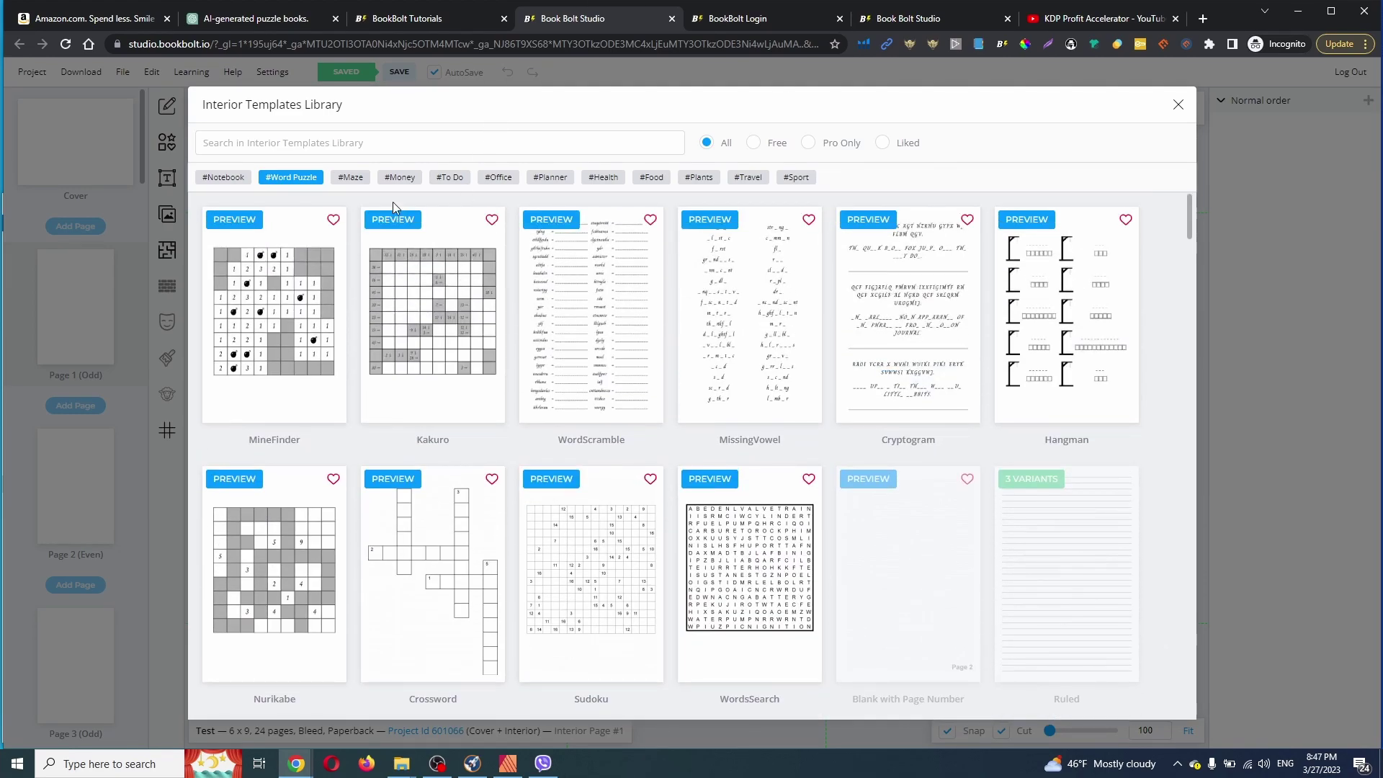
- Add the #Maze tag to the template filter and look through the combined puzzle and maze templates
{"action": "left_click", "coordinate": [343, 180]}
{"action": "scroll", "coordinate": [766, 525], "scroll_direction": "down", "scroll_amount": 3}
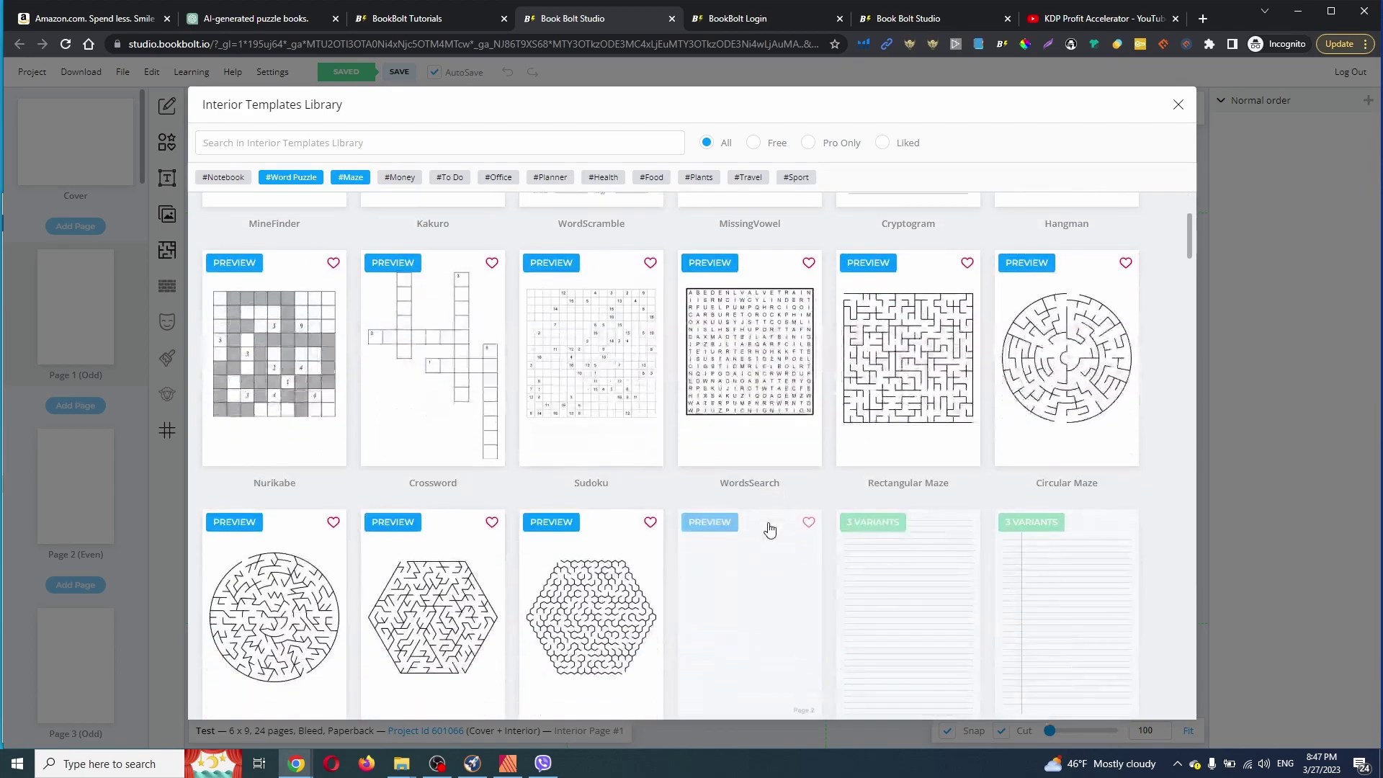
{"action": "scroll", "coordinate": [602, 478], "scroll_direction": "down", "scroll_amount": 3}
{"action": "scroll", "coordinate": [604, 483], "scroll_direction": "up", "scroll_amount": 3}
{"action": "scroll", "coordinate": [604, 483], "scroll_direction": "up", "scroll_amount": 3}
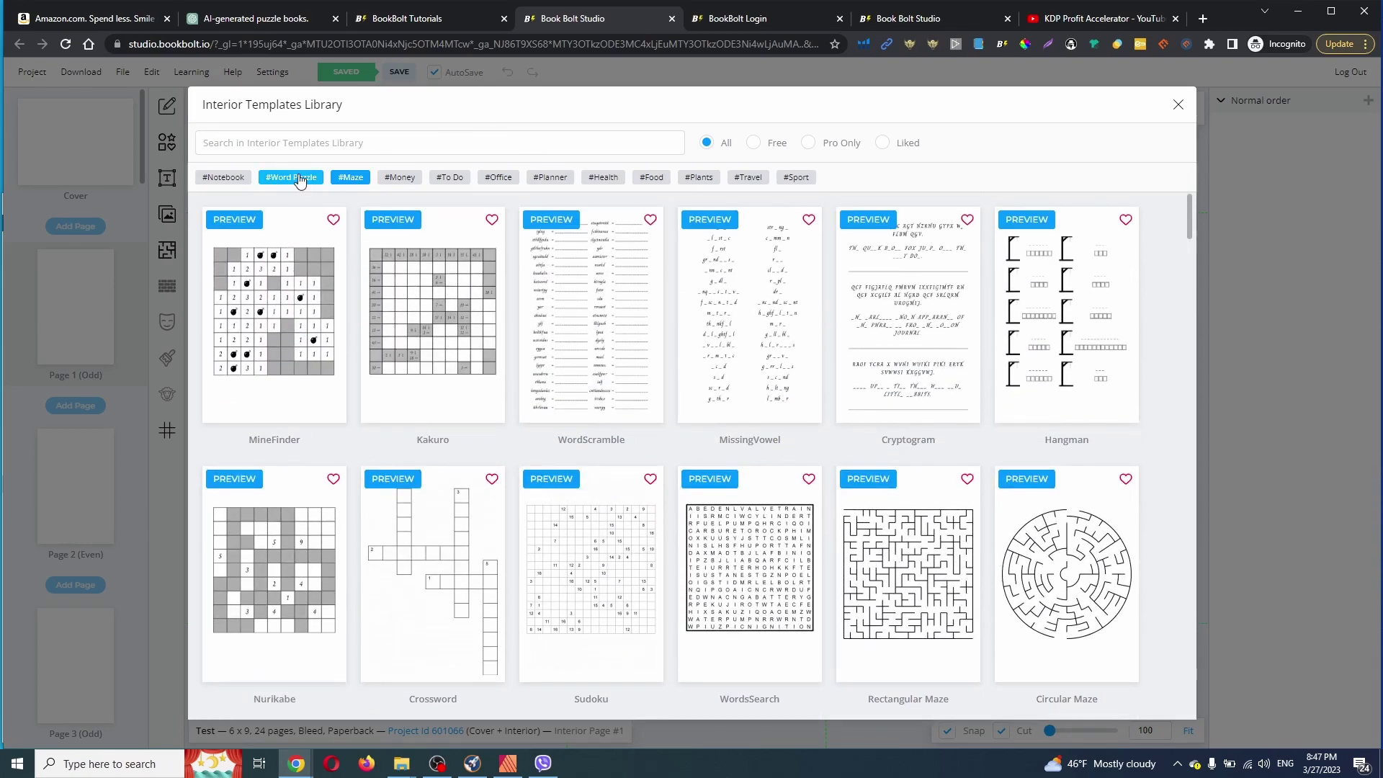
- View the #Maze templates on their own, and include the #Word Puzzle tag again to compare both sets
{"action": "left_click", "coordinate": [325, 180]}
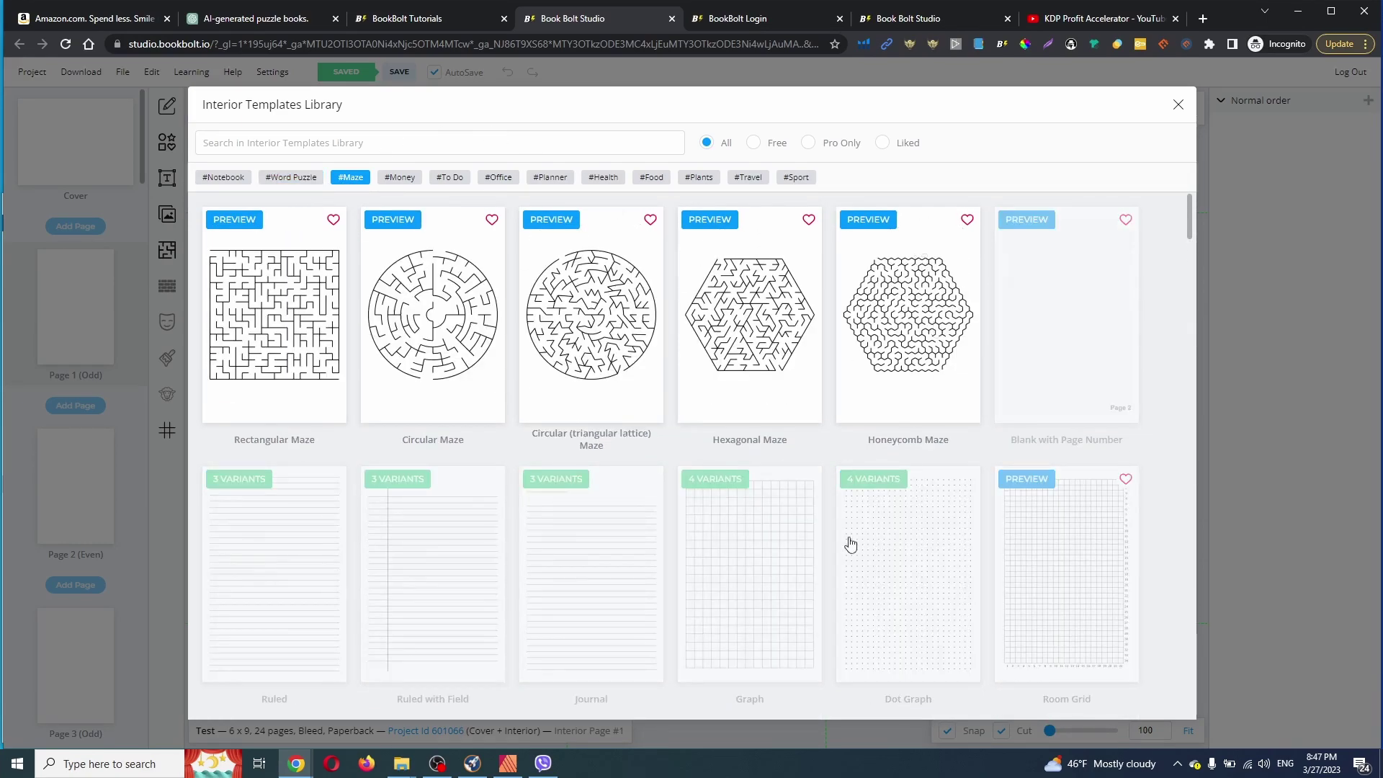
{"action": "scroll", "coordinate": [828, 533], "scroll_direction": "down", "scroll_amount": 3}
{"action": "scroll", "coordinate": [810, 520], "scroll_direction": "up", "scroll_amount": 3}
{"action": "left_click", "coordinate": [285, 179]}
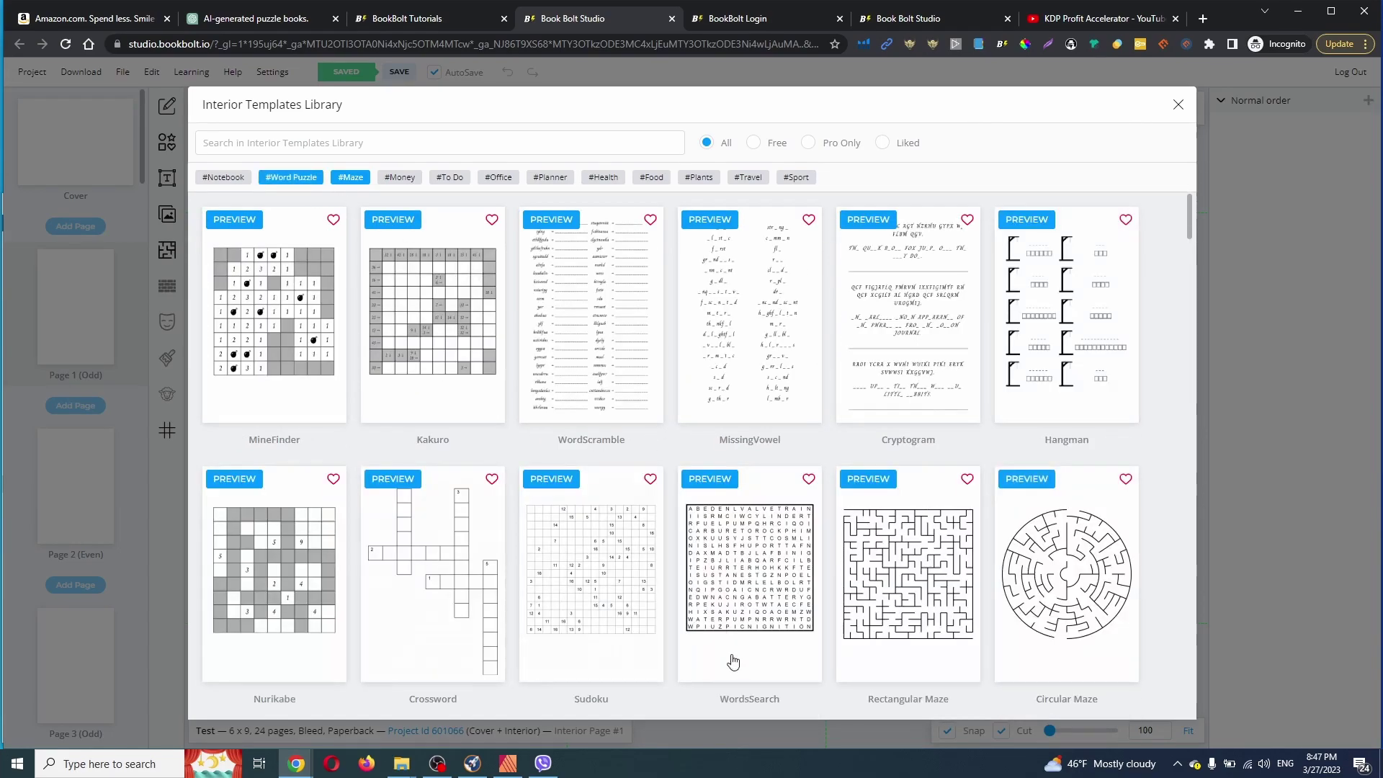
{"action": "scroll", "coordinate": [784, 555], "scroll_direction": "down", "scroll_amount": 2}
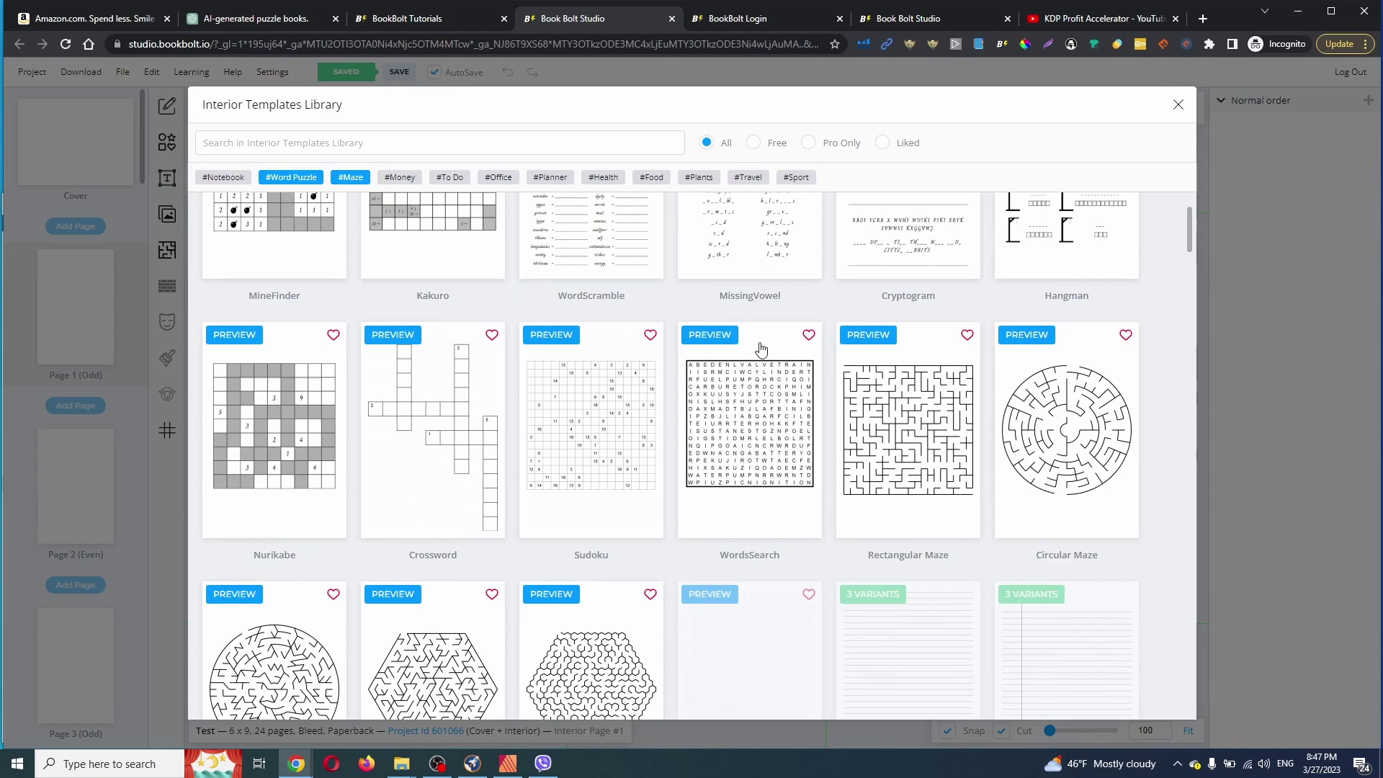
- Return to ChatGPT and ask "can you give list of niche ideas for Word search books for kids"
{"action": "left_click", "coordinate": [97, 18]}
{"action": "left_click", "coordinate": [256, 18]}
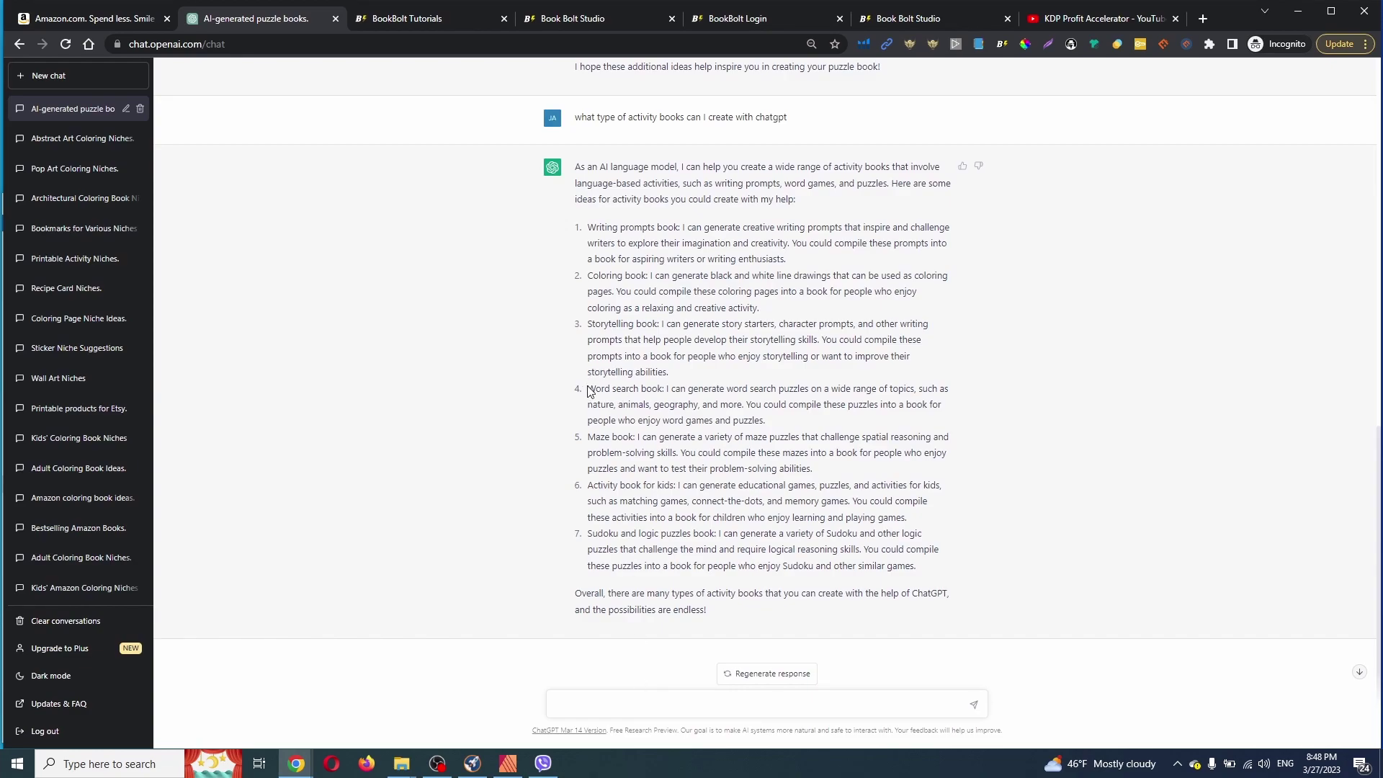
{"action": "left_click_drag", "start_coordinate": [589, 387], "coordinate": [662, 391]}
{"action": "key", "text": "ctrl+c"}
{"action": "left_click", "coordinate": [621, 701]}
{"action": "type", "text": "can you"}
{"action": "type", "text": "give list of niche ideas for"}
{"action": "key", "text": "ctrl+v"}
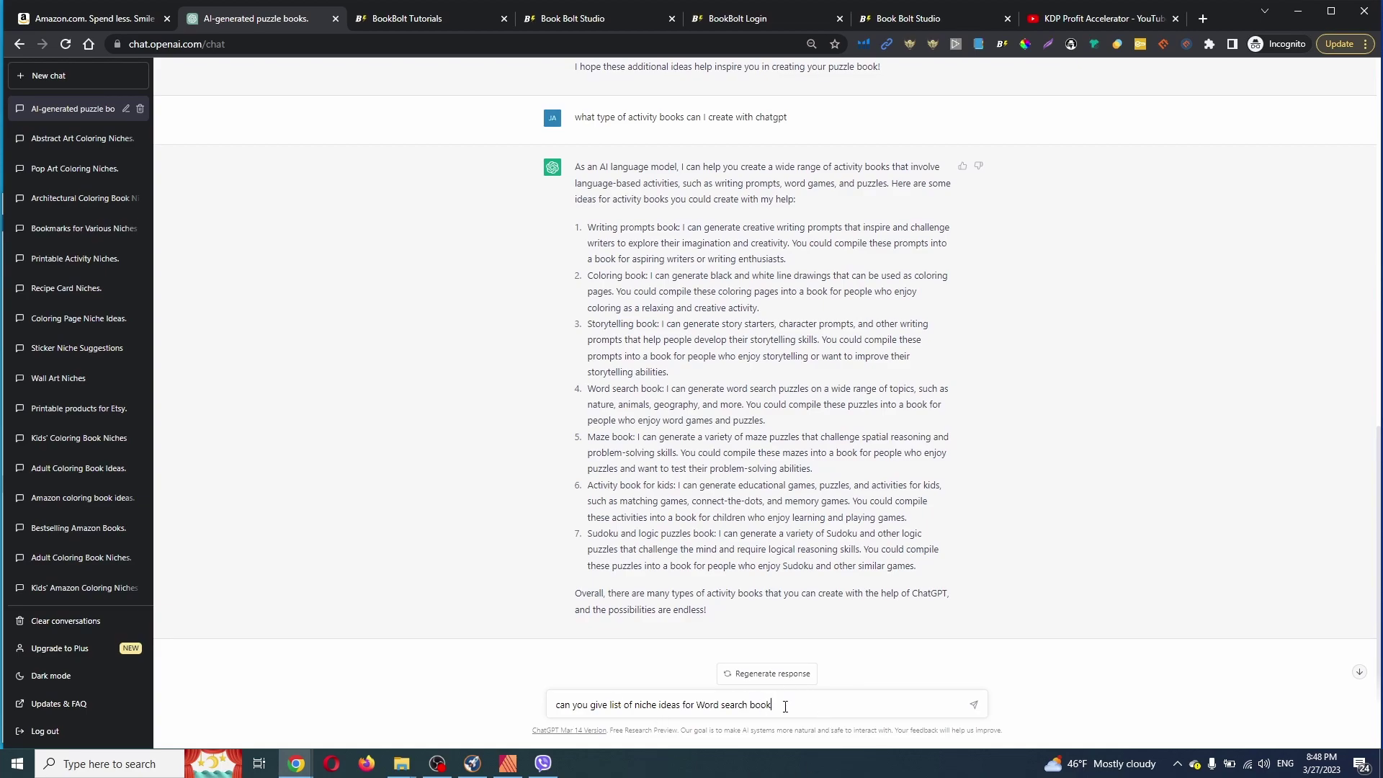
{"action": "type", "text": "s for kids"}
{"action": "key", "text": "Return"}
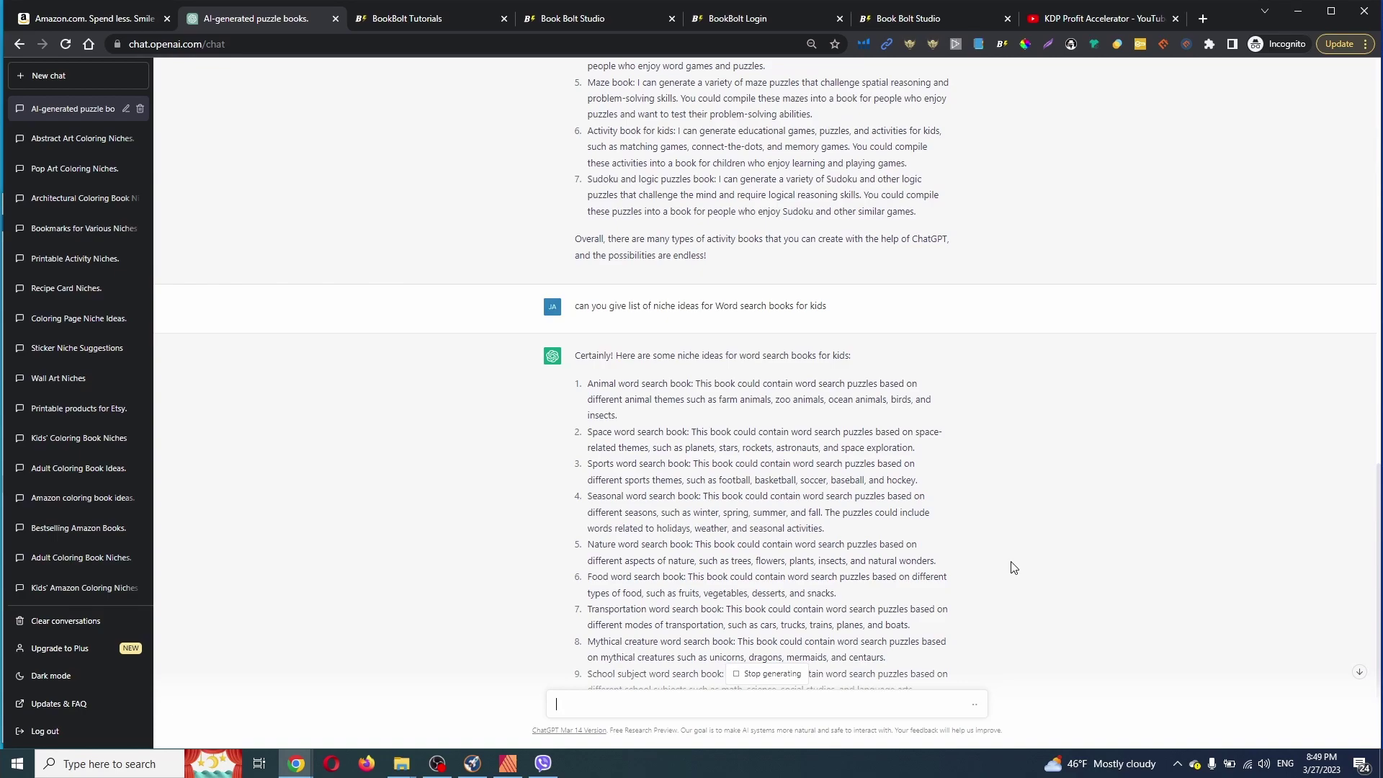
{"action": "scroll", "coordinate": [1030, 185], "scroll_direction": "down", "scroll_amount": 2}
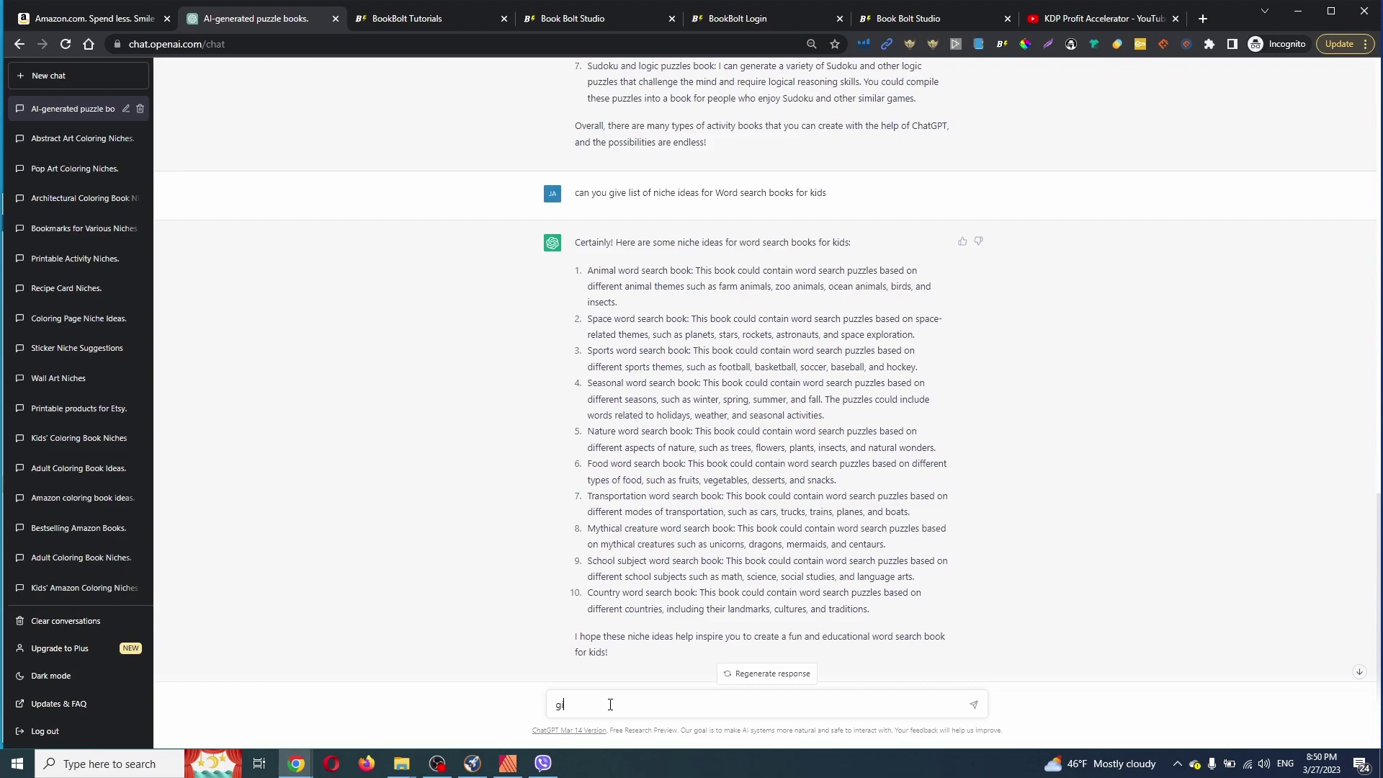
- Ask ChatGPT "give me list of 100 words for word search book for kids related to spring" and review the list's beginning
{"action": "type", "text": "me 100 wo"}
{"action": "left_click", "coordinate": [590, 706]}
{"action": "type", "text": "list"}
{"action": "type", "text": "of"}
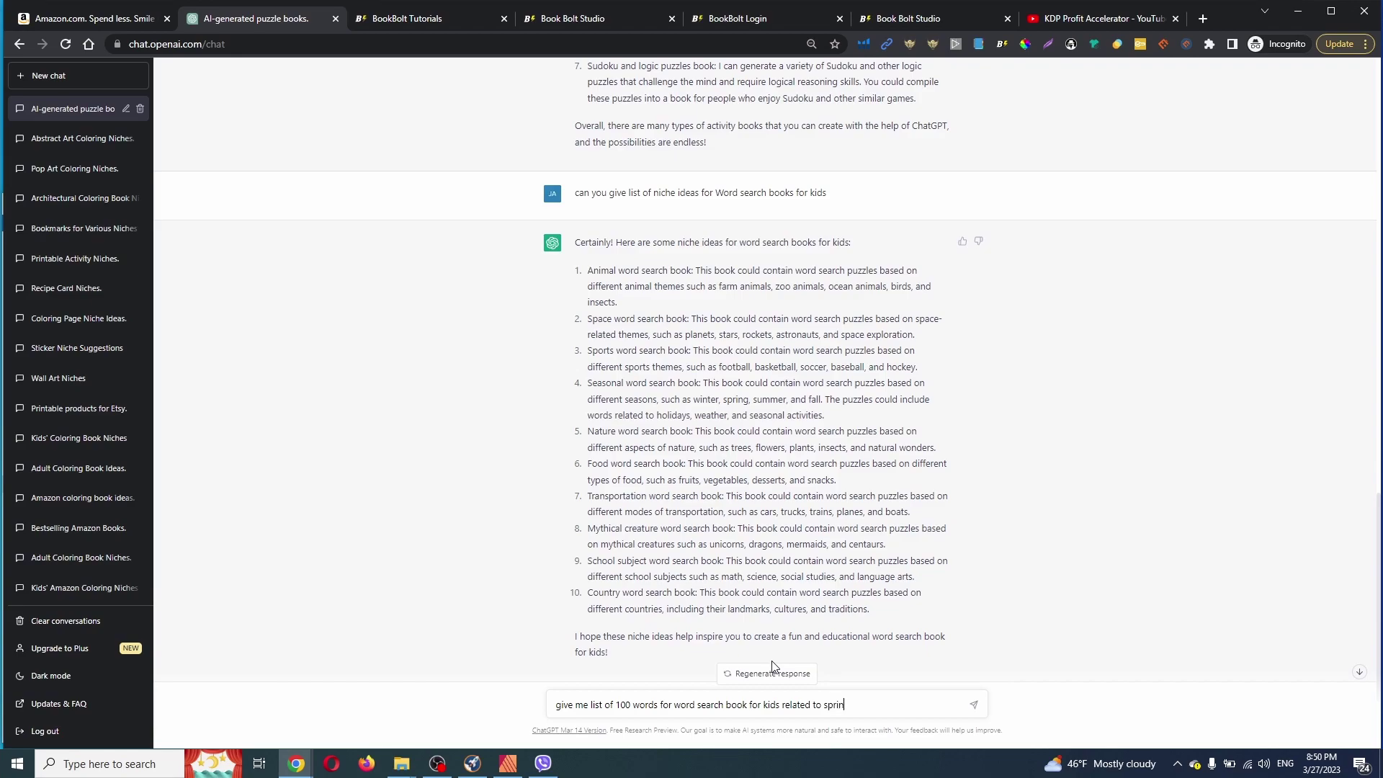
{"action": "key", "text": "Return"}
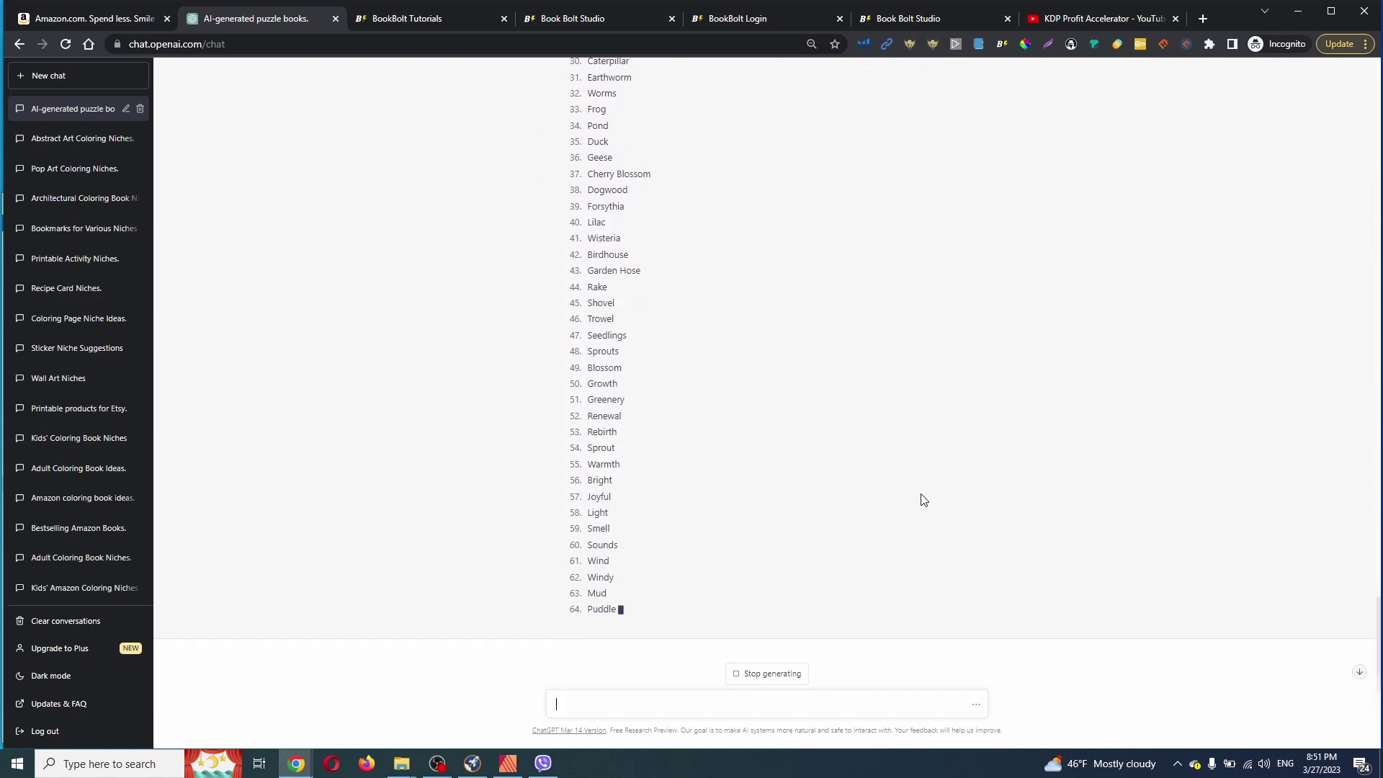
{"action": "scroll", "coordinate": [836, 476], "scroll_direction": "up", "scroll_amount": 10}
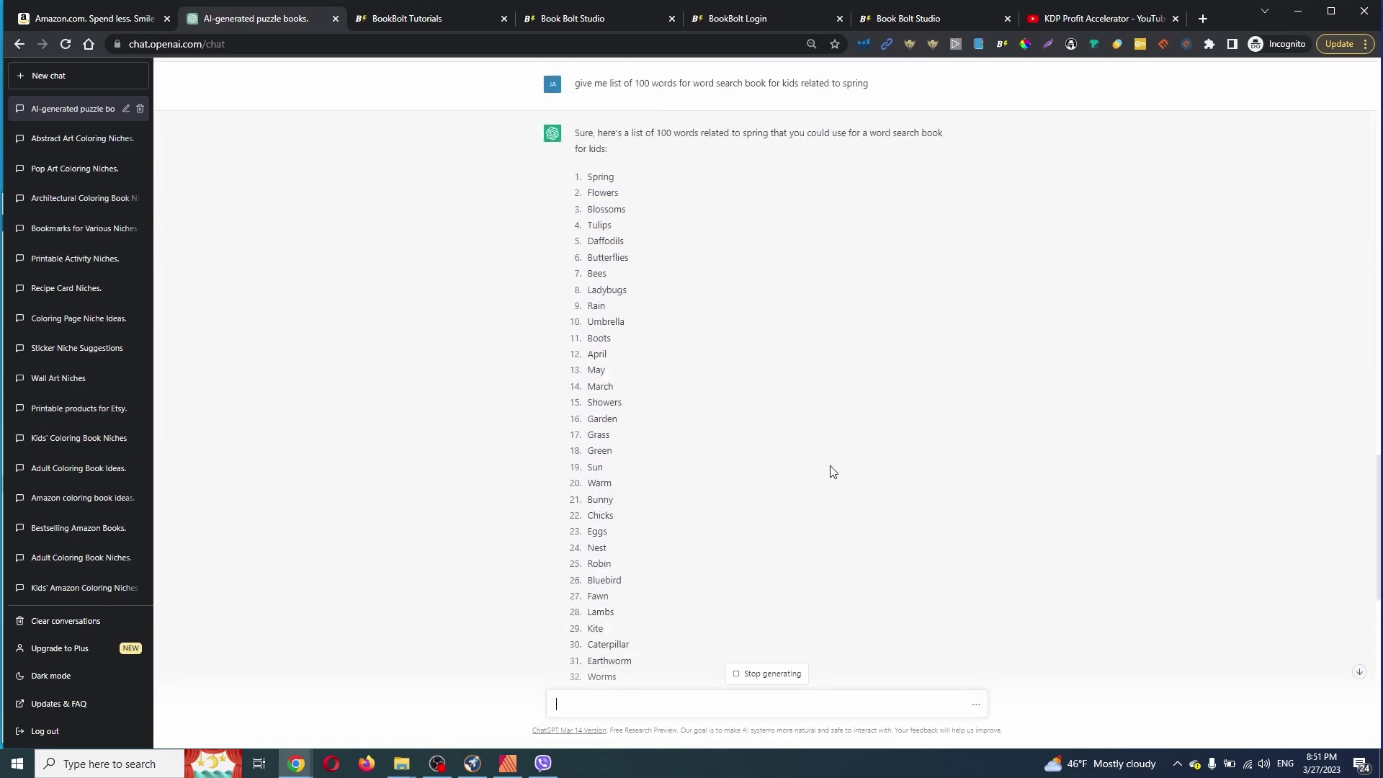
- Review the rest of the spring word list through its end, and return to the beginning of the answer
{"action": "scroll", "coordinate": [834, 469], "scroll_direction": "down", "scroll_amount": 10}
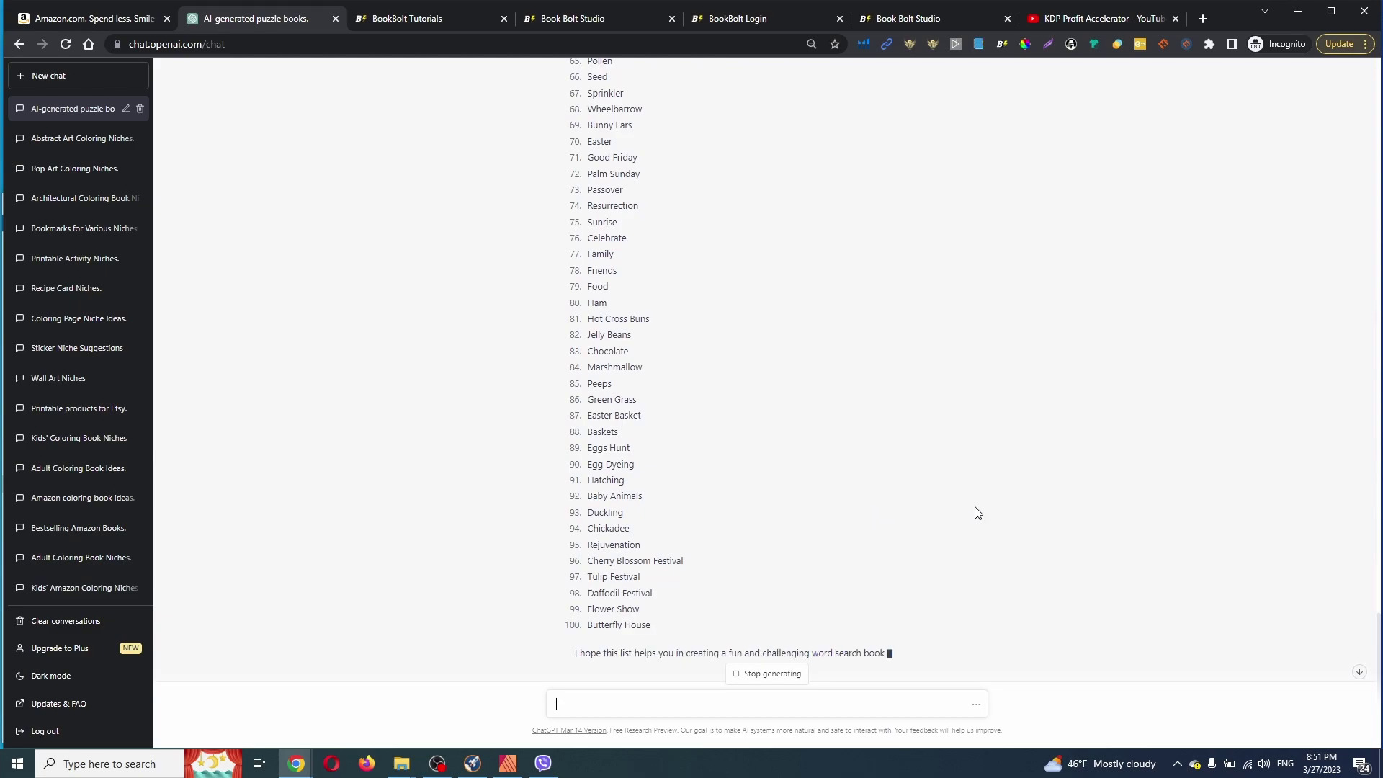
{"action": "scroll", "coordinate": [901, 424], "scroll_direction": "up", "scroll_amount": 2}
{"action": "scroll", "coordinate": [874, 404], "scroll_direction": "up", "scroll_amount": 14}
{"action": "scroll", "coordinate": [519, 209], "scroll_direction": "up", "scroll_amount": 3}
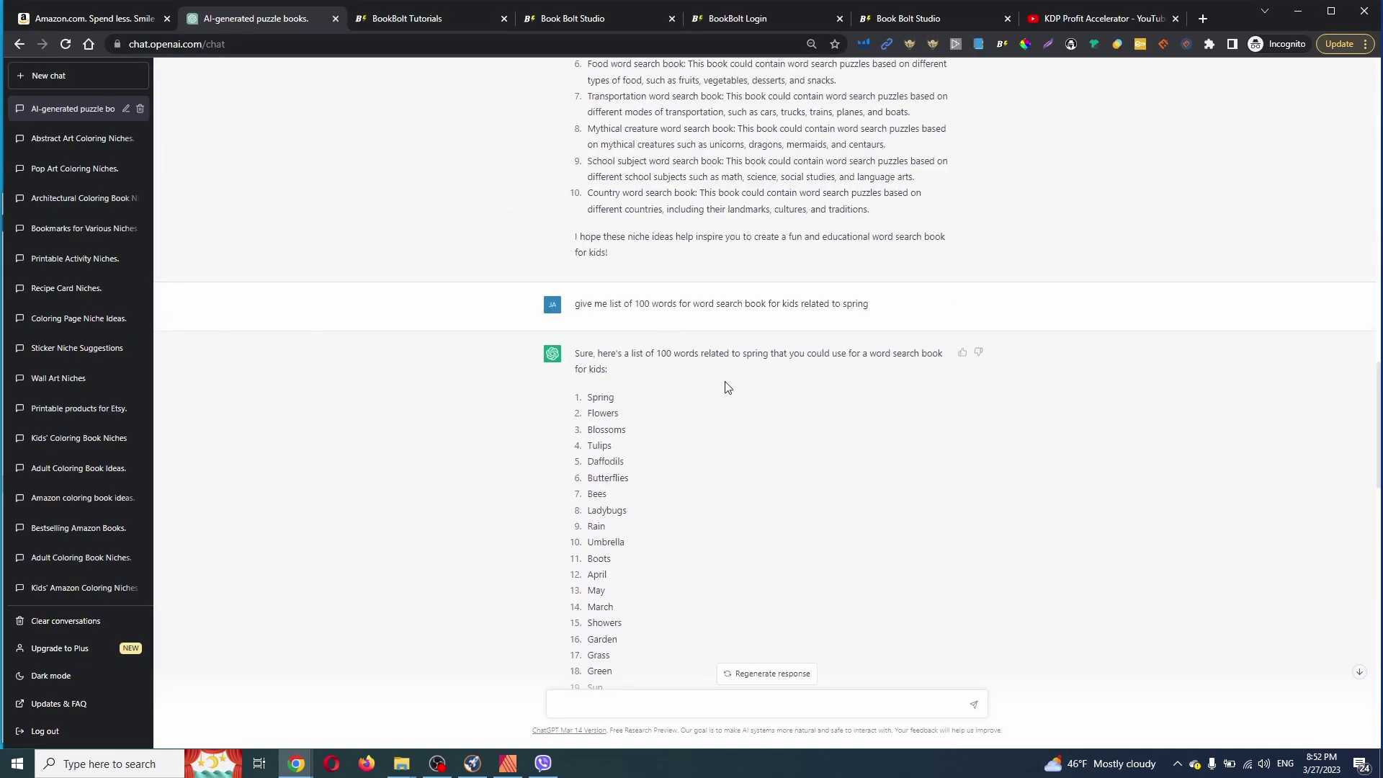
{"action": "scroll", "coordinate": [724, 389], "scroll_direction": "up", "scroll_amount": 3}
- Switch to Amazon, look up "spring word search" and open the results for the suggestion "spring word search books for kids"
{"action": "left_click", "coordinate": [89, 20]}
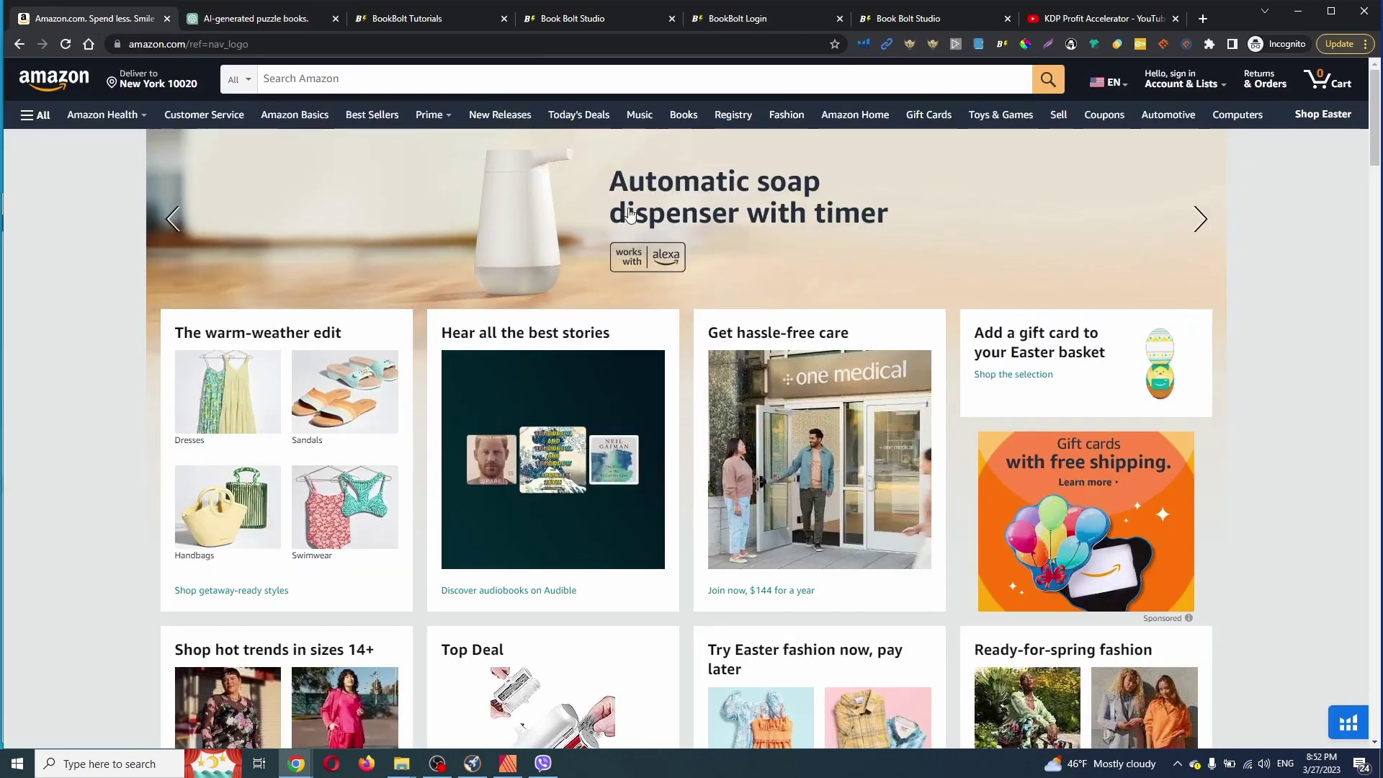
{"action": "left_click", "coordinate": [533, 81]}
{"action": "type", "text": "s"}
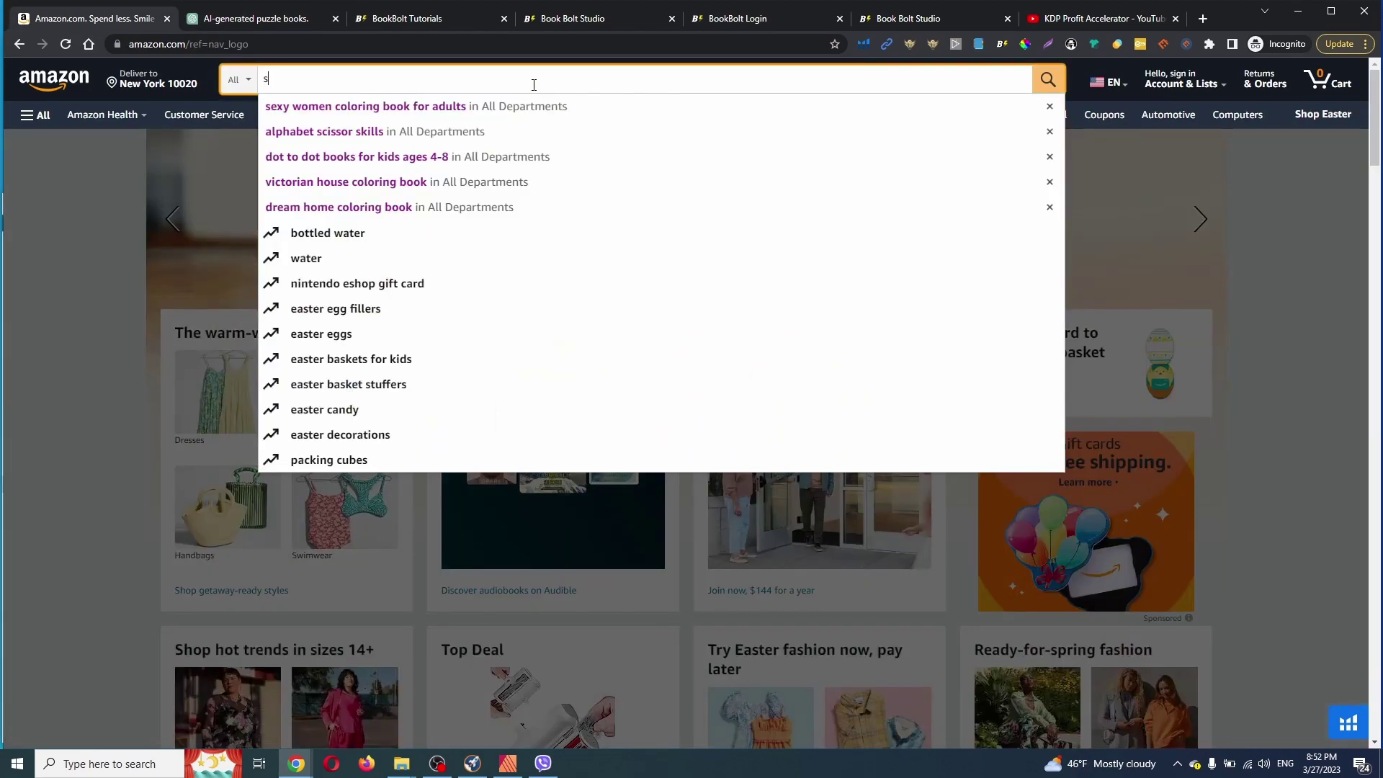
{"action": "type", "text": "pring word se"}
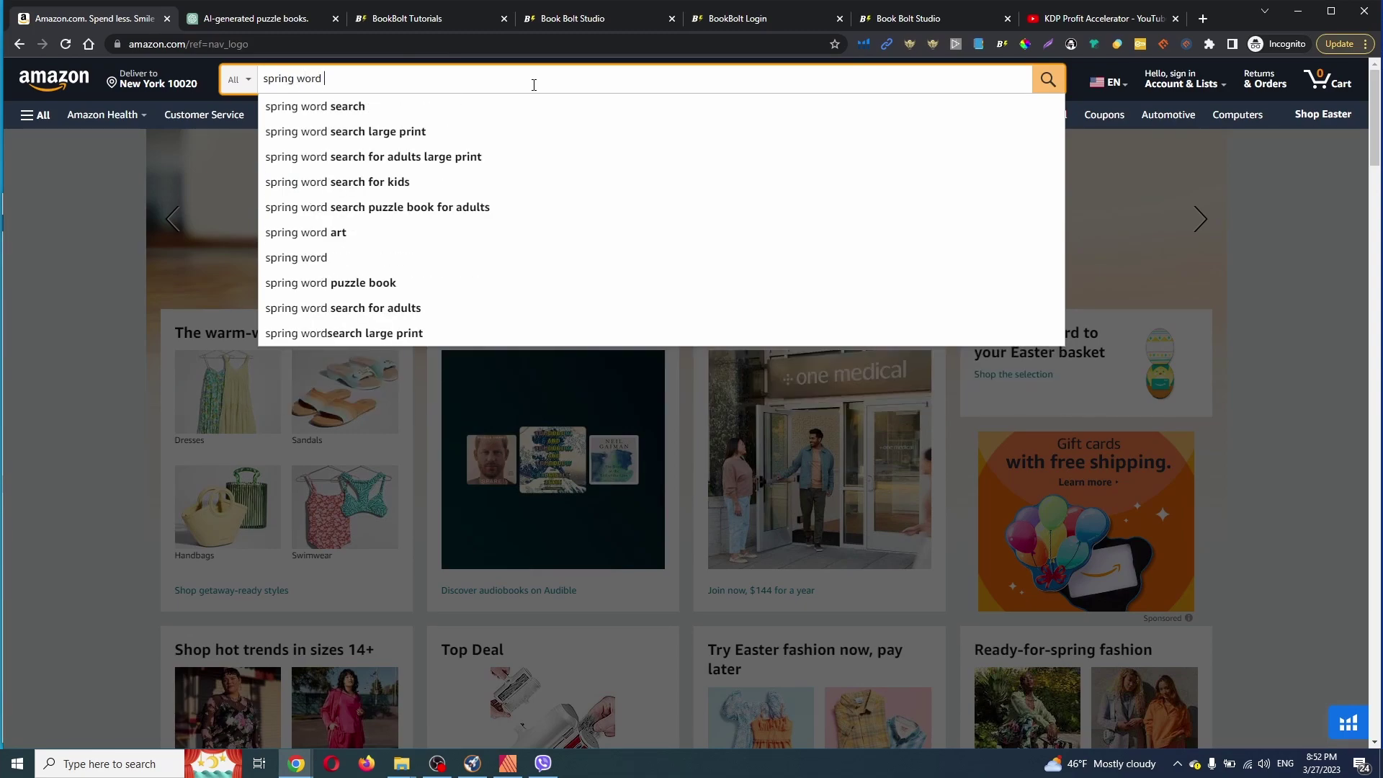
{"action": "type", "text": "arch"}
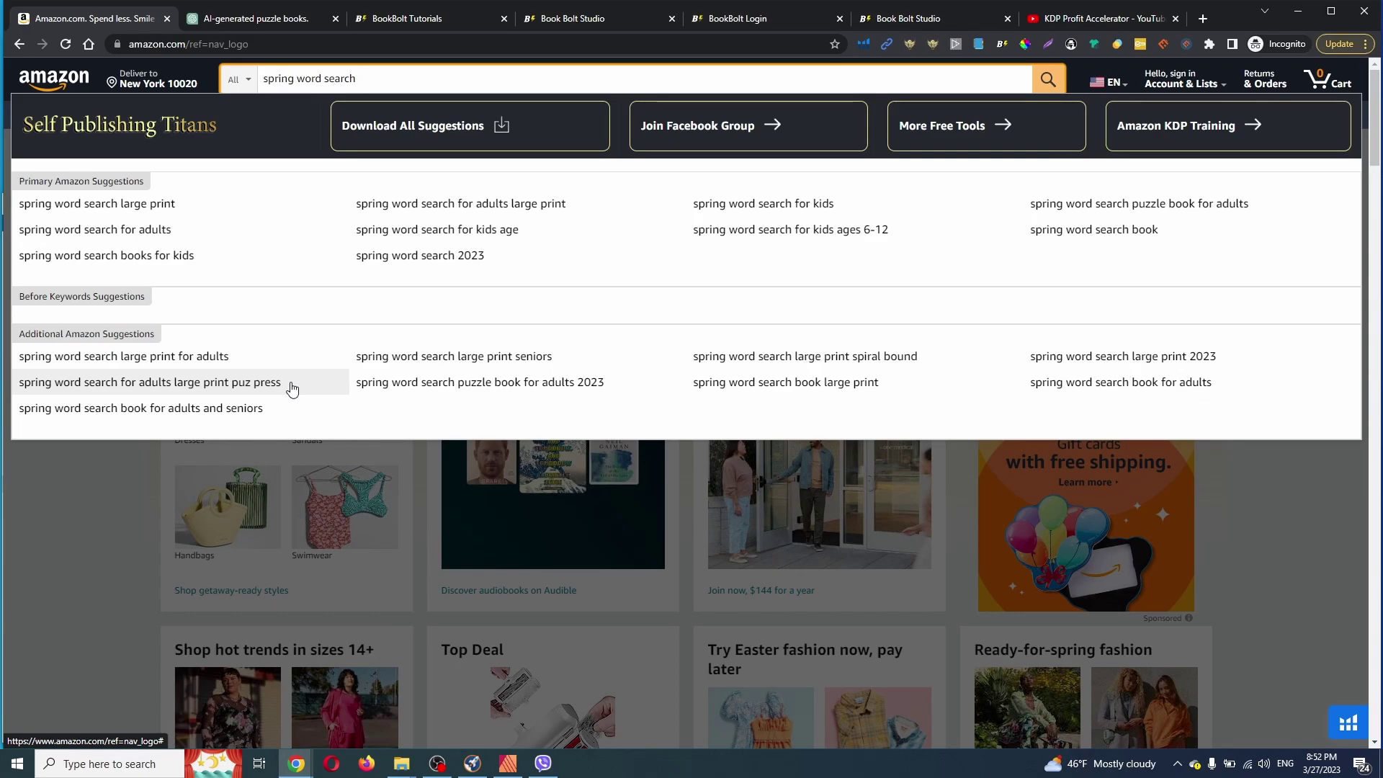
{"action": "left_click", "coordinate": [122, 257]}
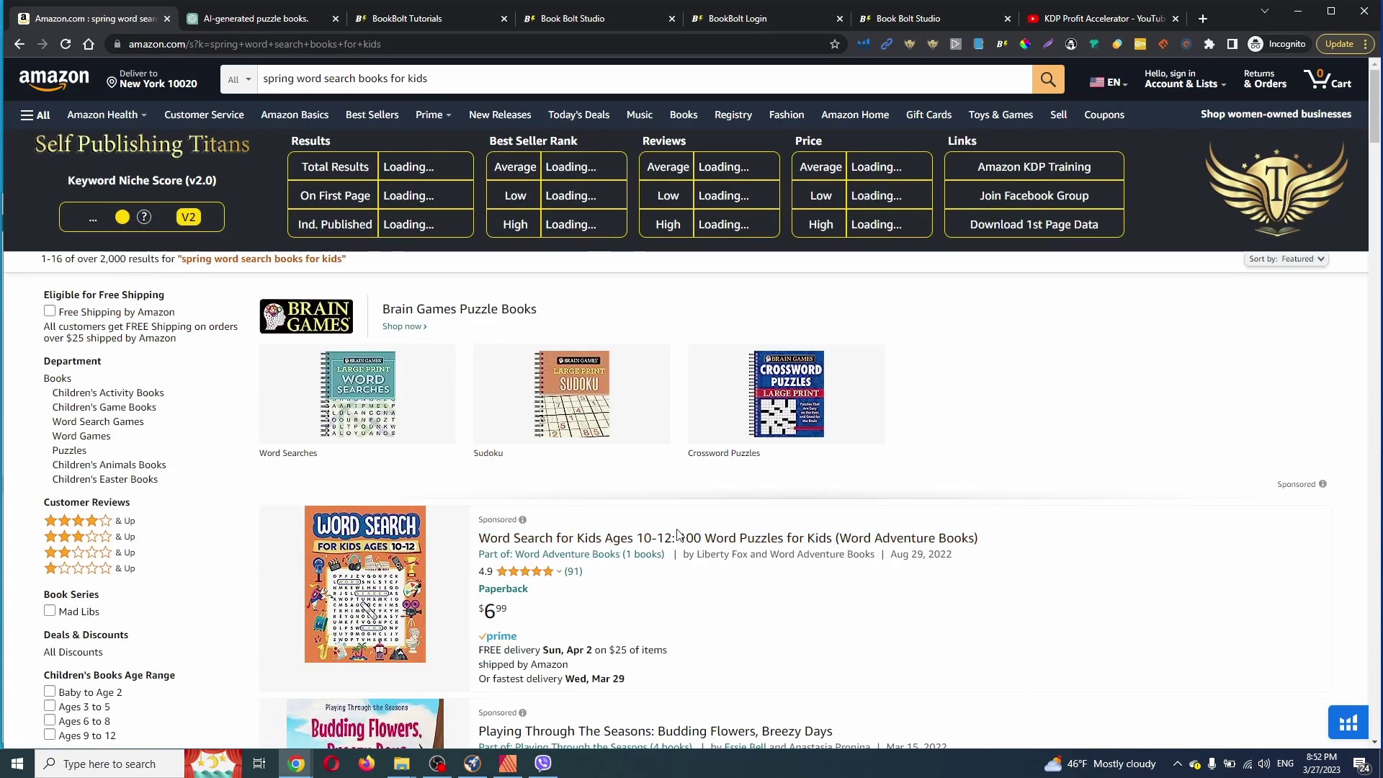
- Examine the niche statistics for this keyword and compare the best-seller ranks, dates and reviews of the first listed books
{"action": "scroll", "coordinate": [728, 494], "scroll_direction": "down", "scroll_amount": 3}
{"action": "scroll", "coordinate": [730, 498], "scroll_direction": "up", "scroll_amount": 3}
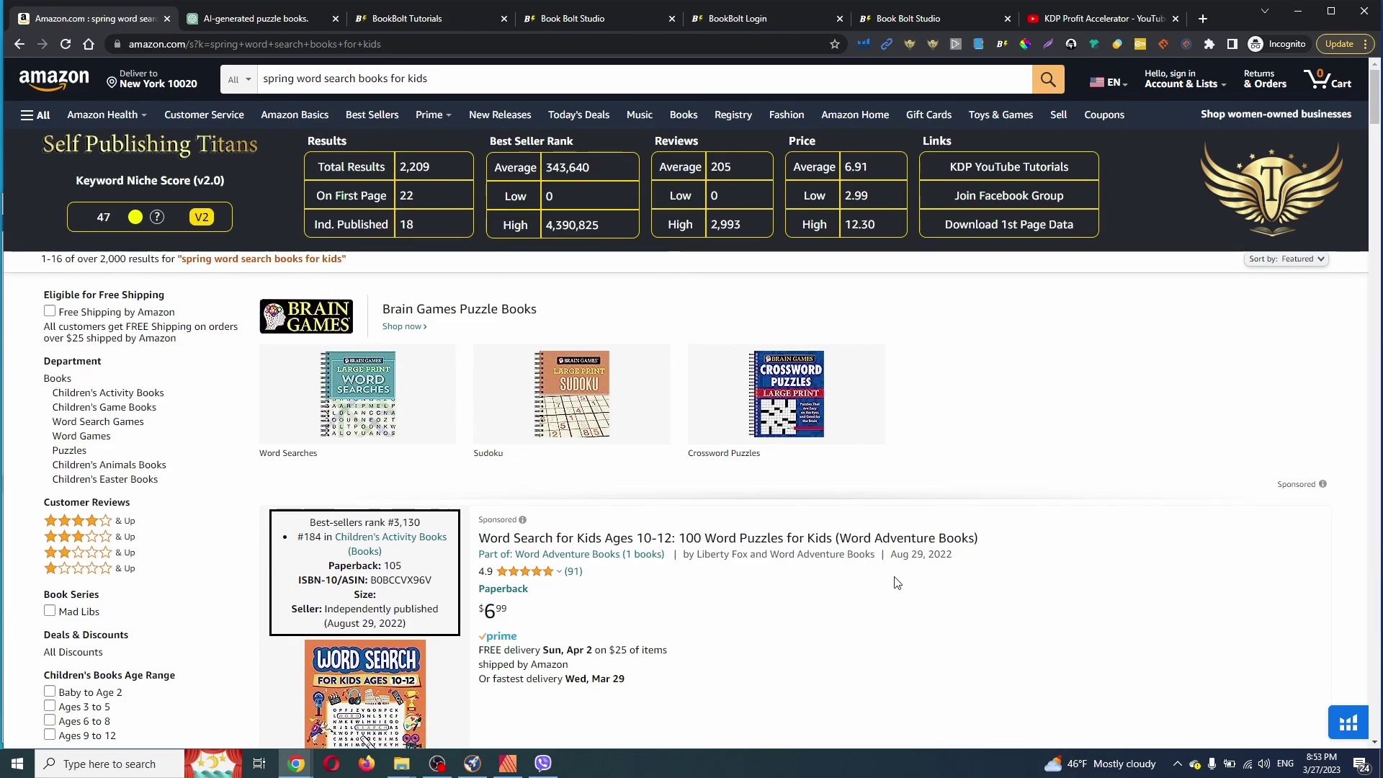
{"action": "scroll", "coordinate": [891, 567], "scroll_direction": "down", "scroll_amount": 4}
{"action": "scroll", "coordinate": [890, 568], "scroll_direction": "down", "scroll_amount": 6}
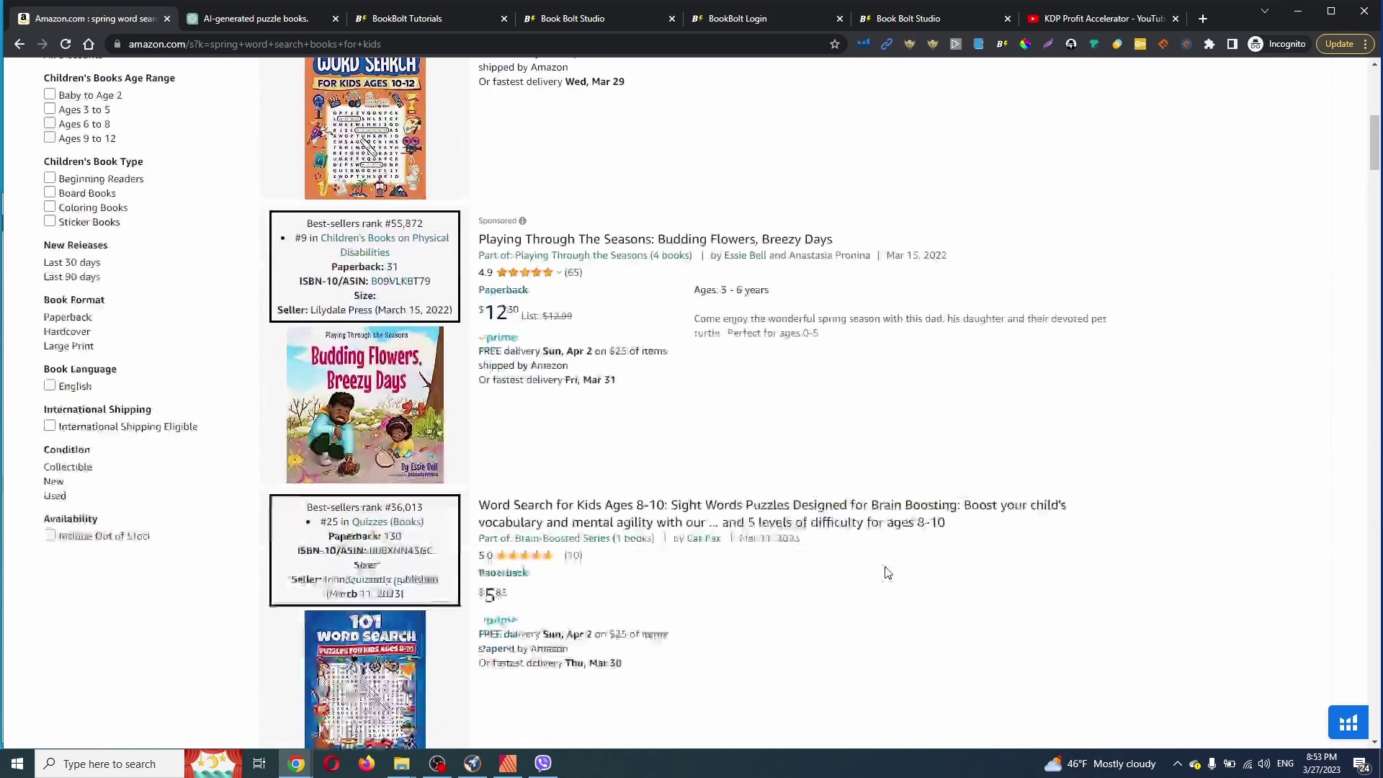
{"action": "scroll", "coordinate": [886, 571], "scroll_direction": "up", "scroll_amount": 3}
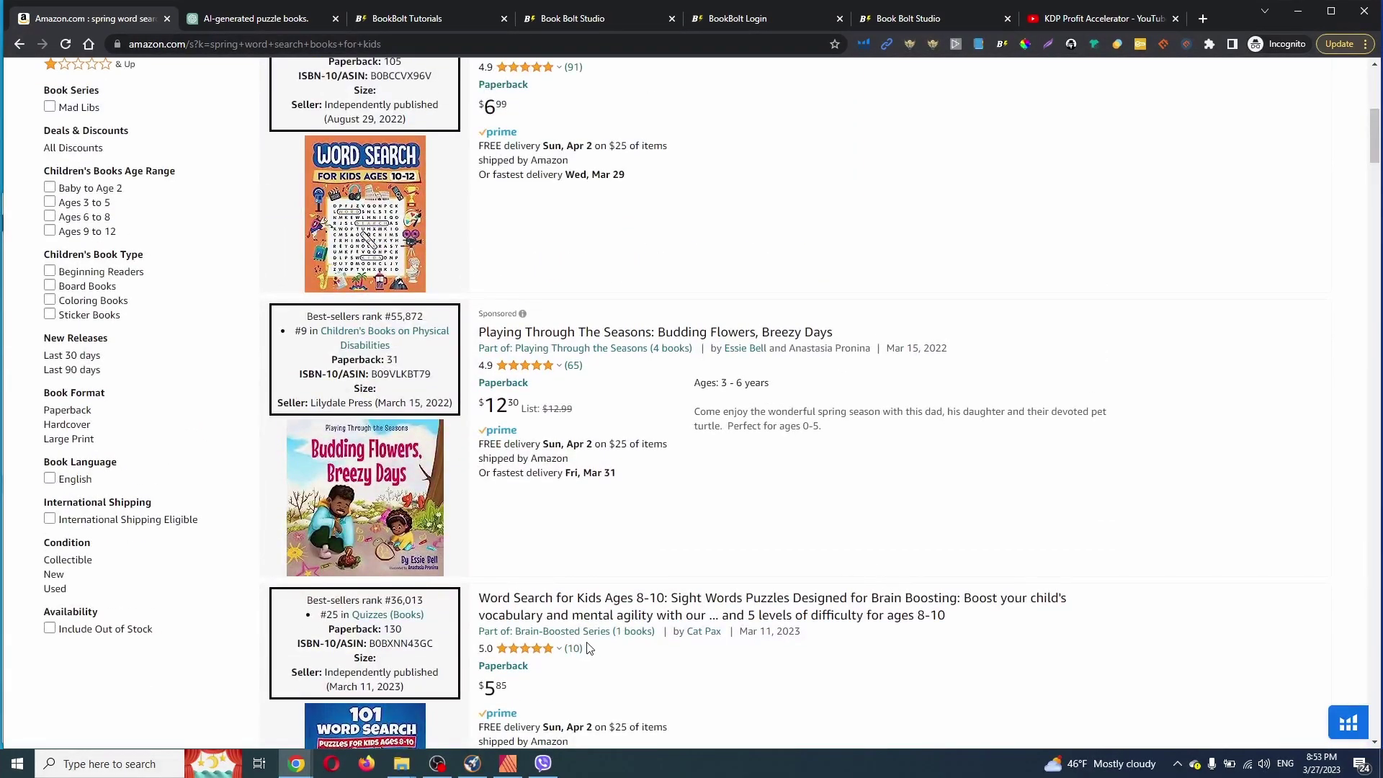
{"action": "scroll", "coordinate": [886, 571], "scroll_direction": "up", "scroll_amount": 3}
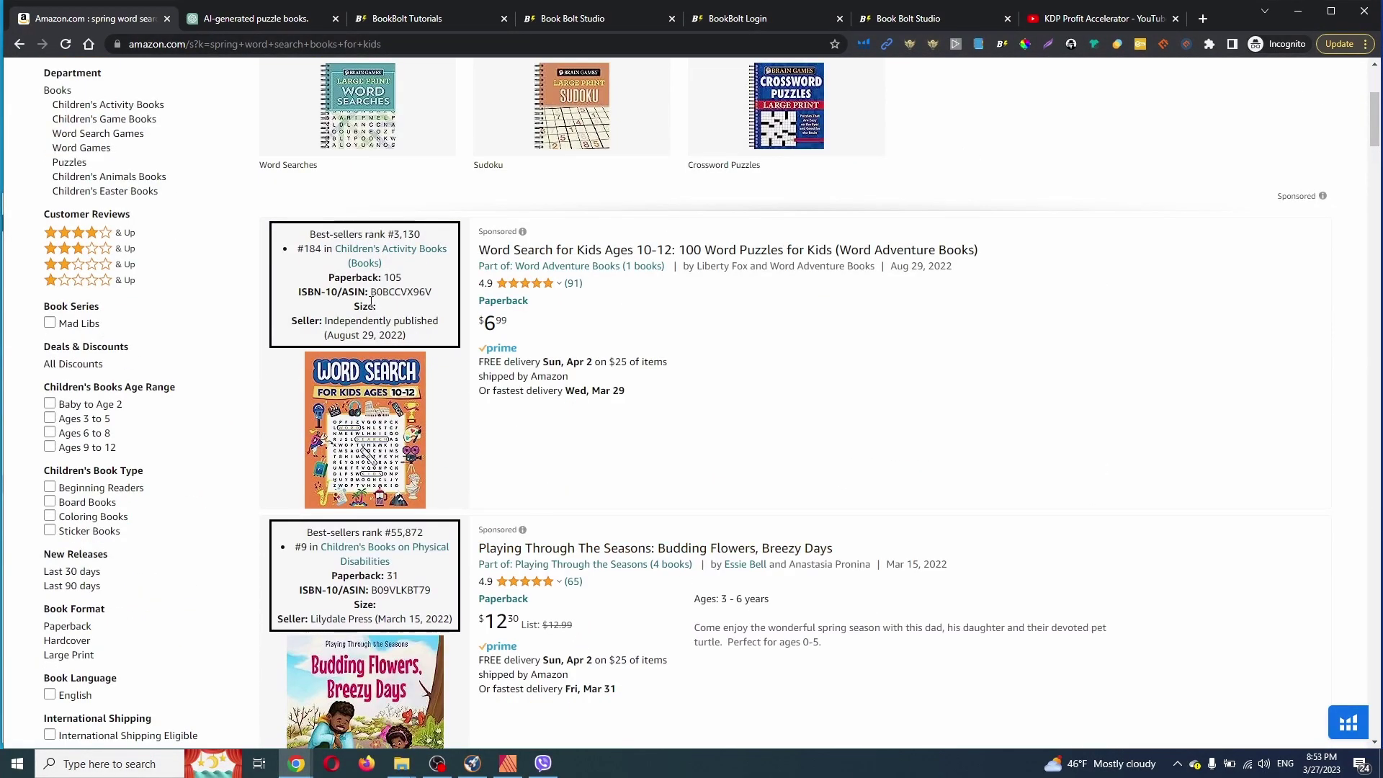
{"action": "scroll", "coordinate": [470, 389], "scroll_direction": "down", "scroll_amount": 3}
{"action": "scroll", "coordinate": [468, 389], "scroll_direction": "down", "scroll_amount": 3}
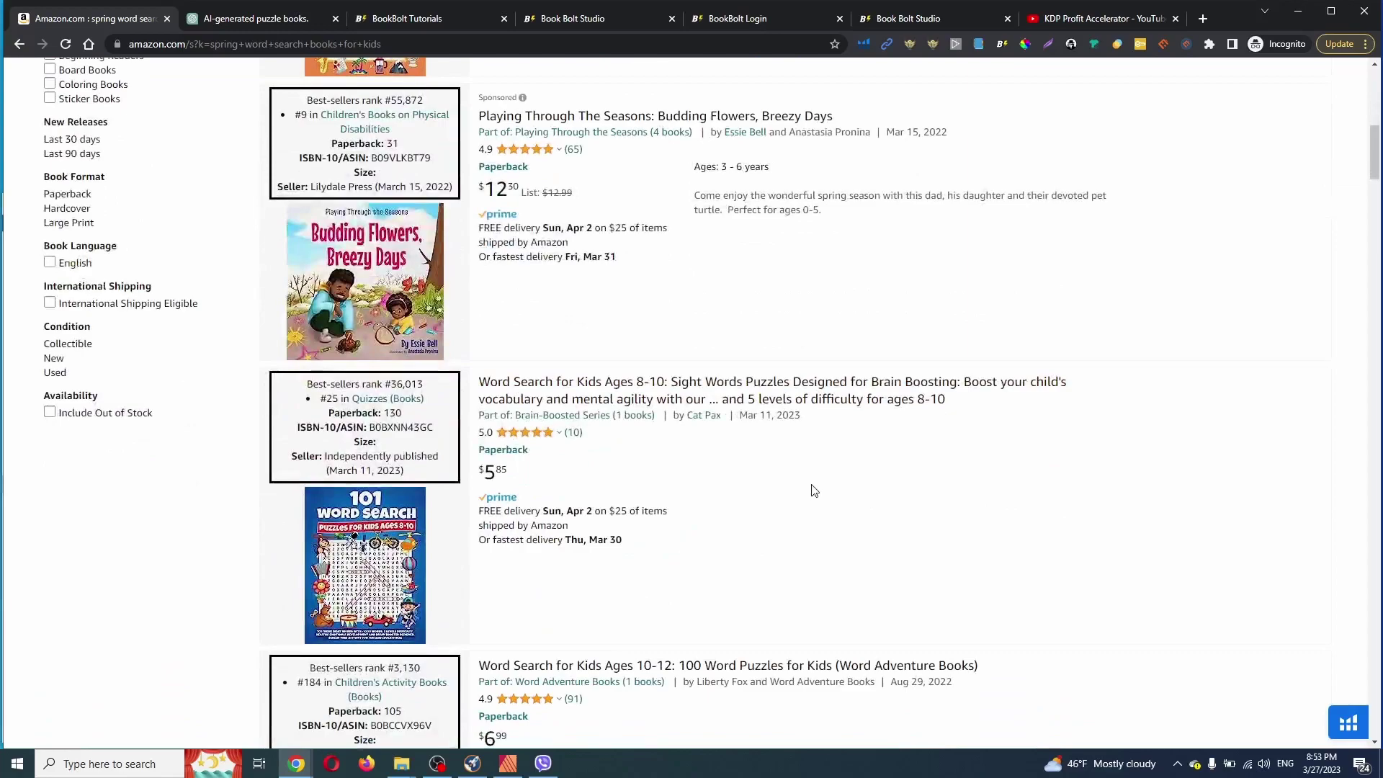
{"action": "scroll", "coordinate": [704, 469], "scroll_direction": "down", "scroll_amount": 2}
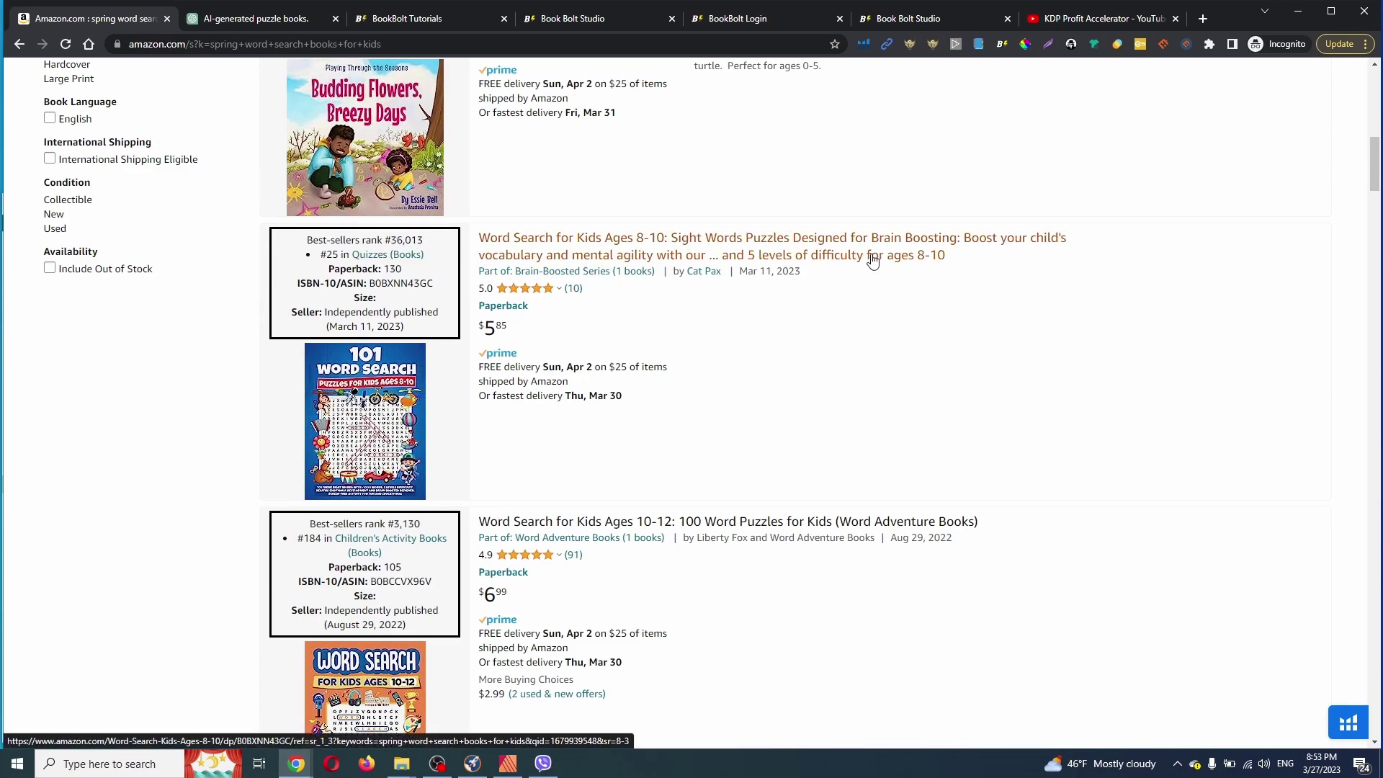
{"action": "scroll", "coordinate": [910, 410], "scroll_direction": "down", "scroll_amount": 4}
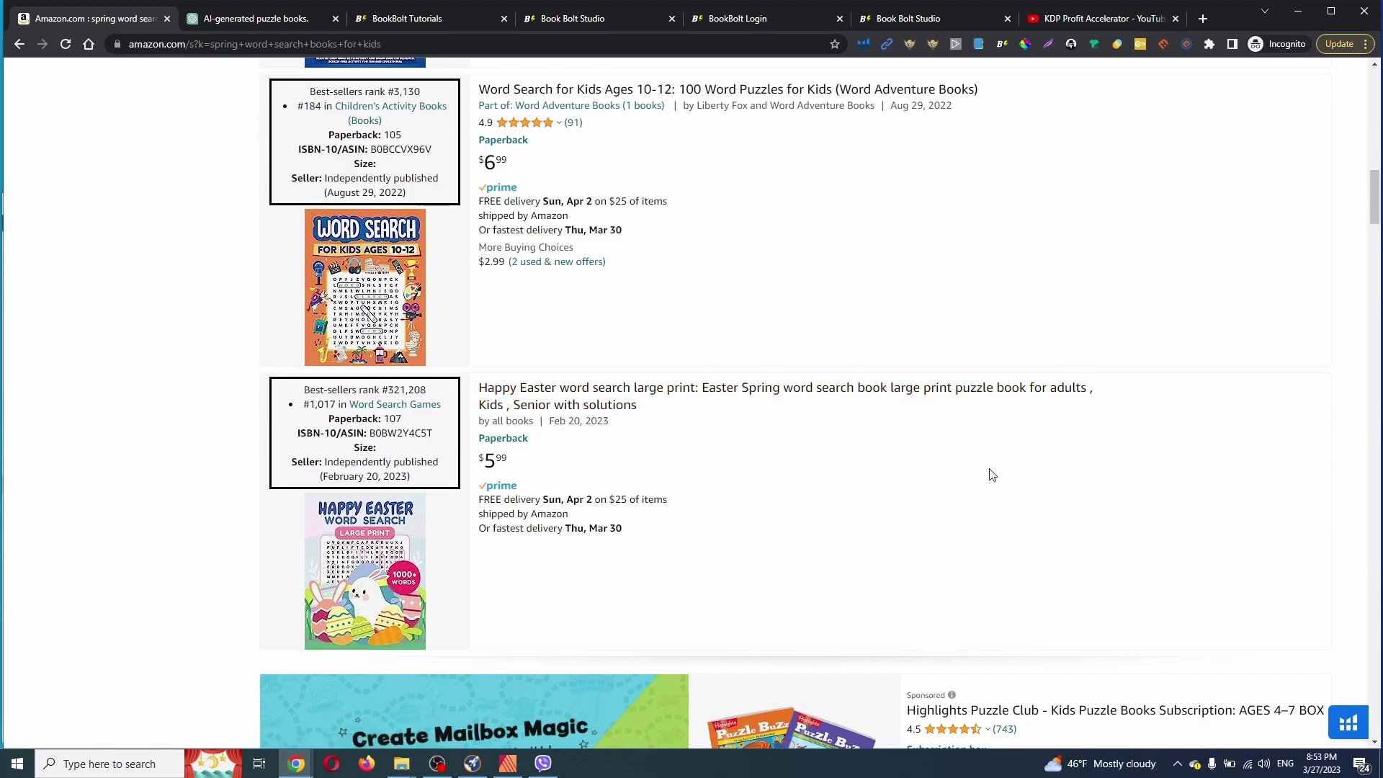
{"action": "scroll", "coordinate": [973, 465], "scroll_direction": "up", "scroll_amount": 4}
- Check the remaining spring word search and activity books for best-seller rank, price and cover, and return to the start of the results
{"action": "scroll", "coordinate": [973, 464], "scroll_direction": "down", "scroll_amount": 10}
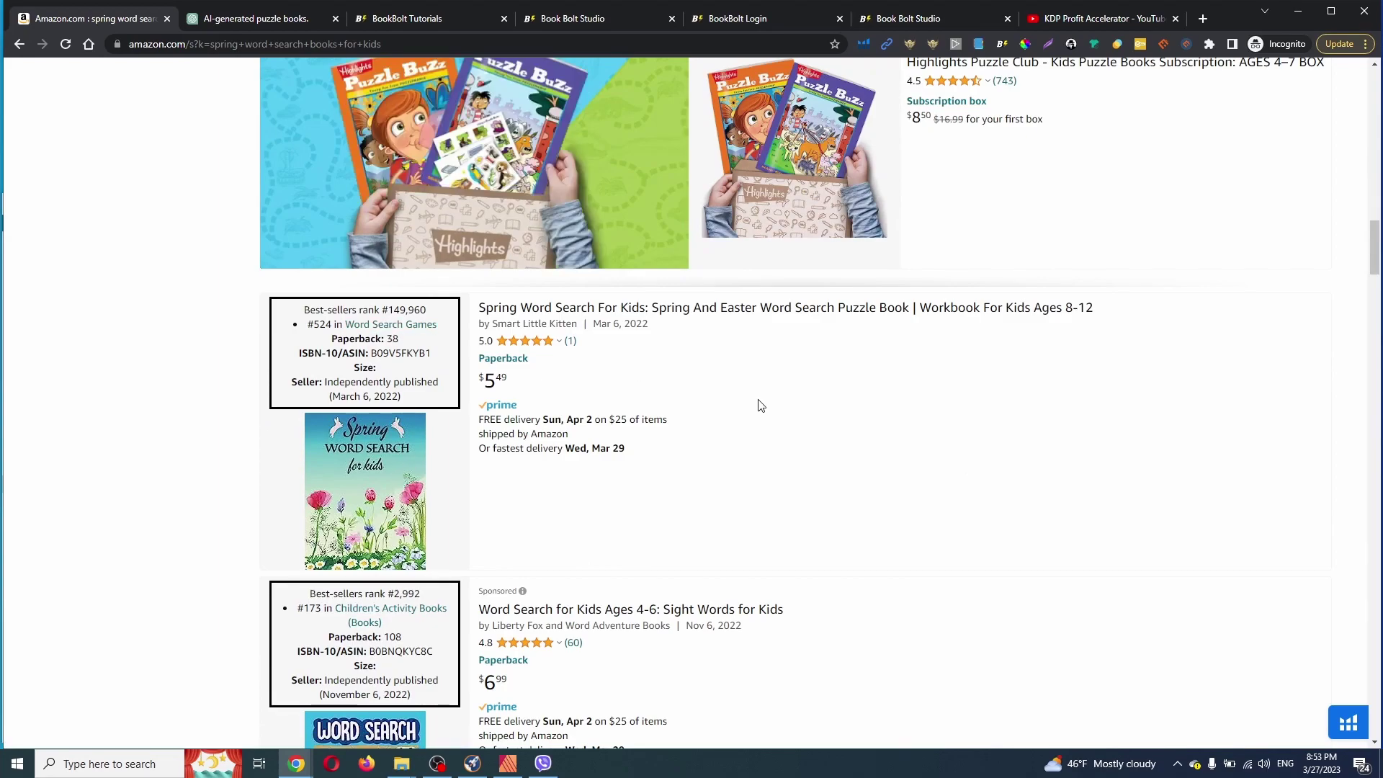
{"action": "scroll", "coordinate": [758, 403], "scroll_direction": "down", "scroll_amount": 5}
{"action": "scroll", "coordinate": [742, 405], "scroll_direction": "down", "scroll_amount": 3}
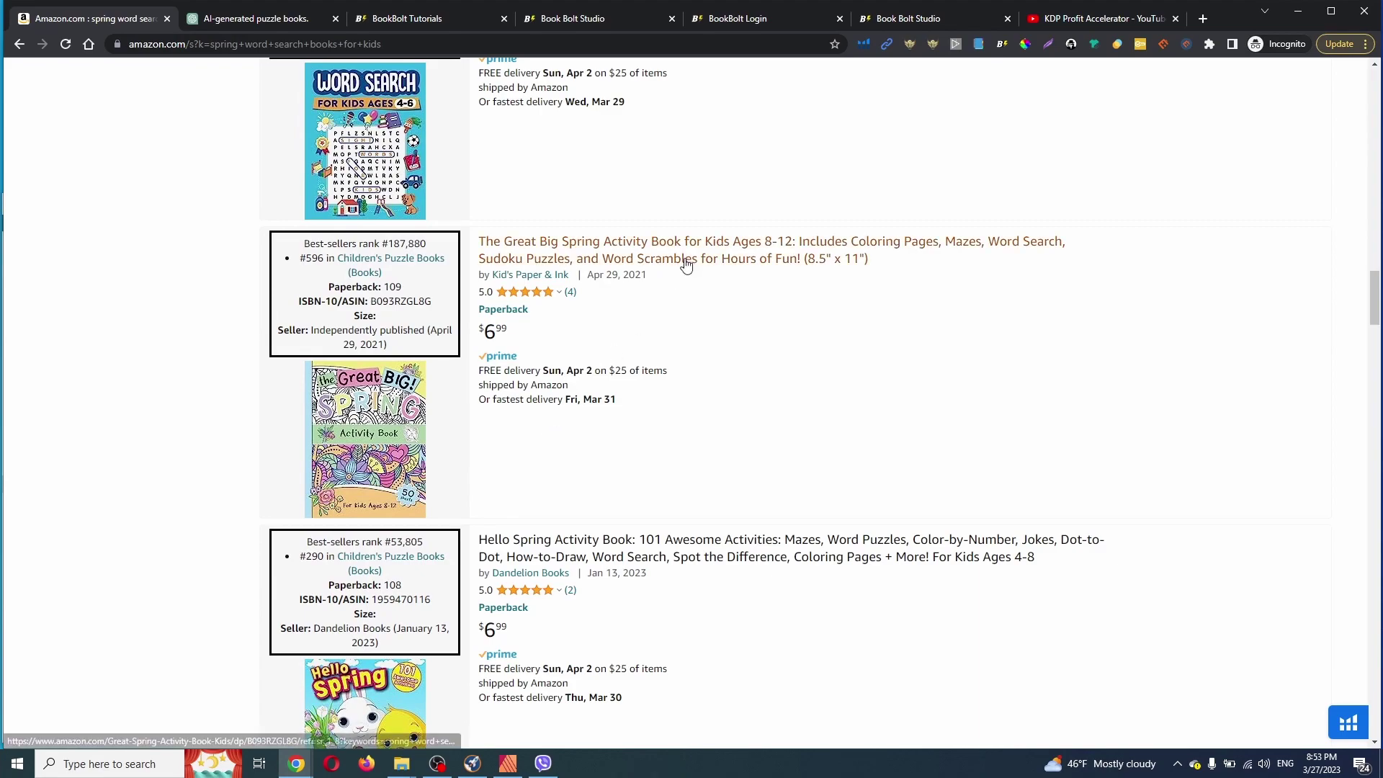
{"action": "scroll", "coordinate": [774, 425], "scroll_direction": "down", "scroll_amount": 3}
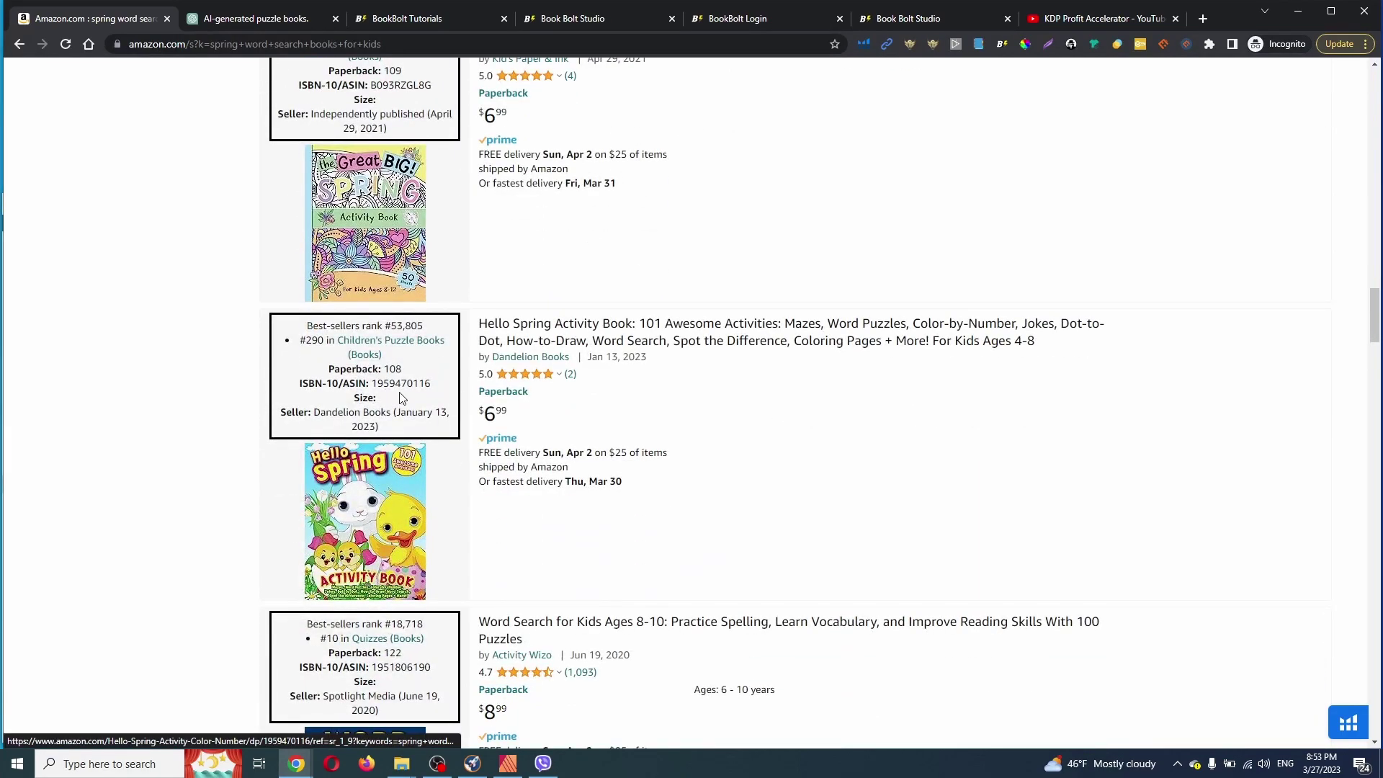
{"action": "scroll", "coordinate": [836, 523], "scroll_direction": "down", "scroll_amount": 3}
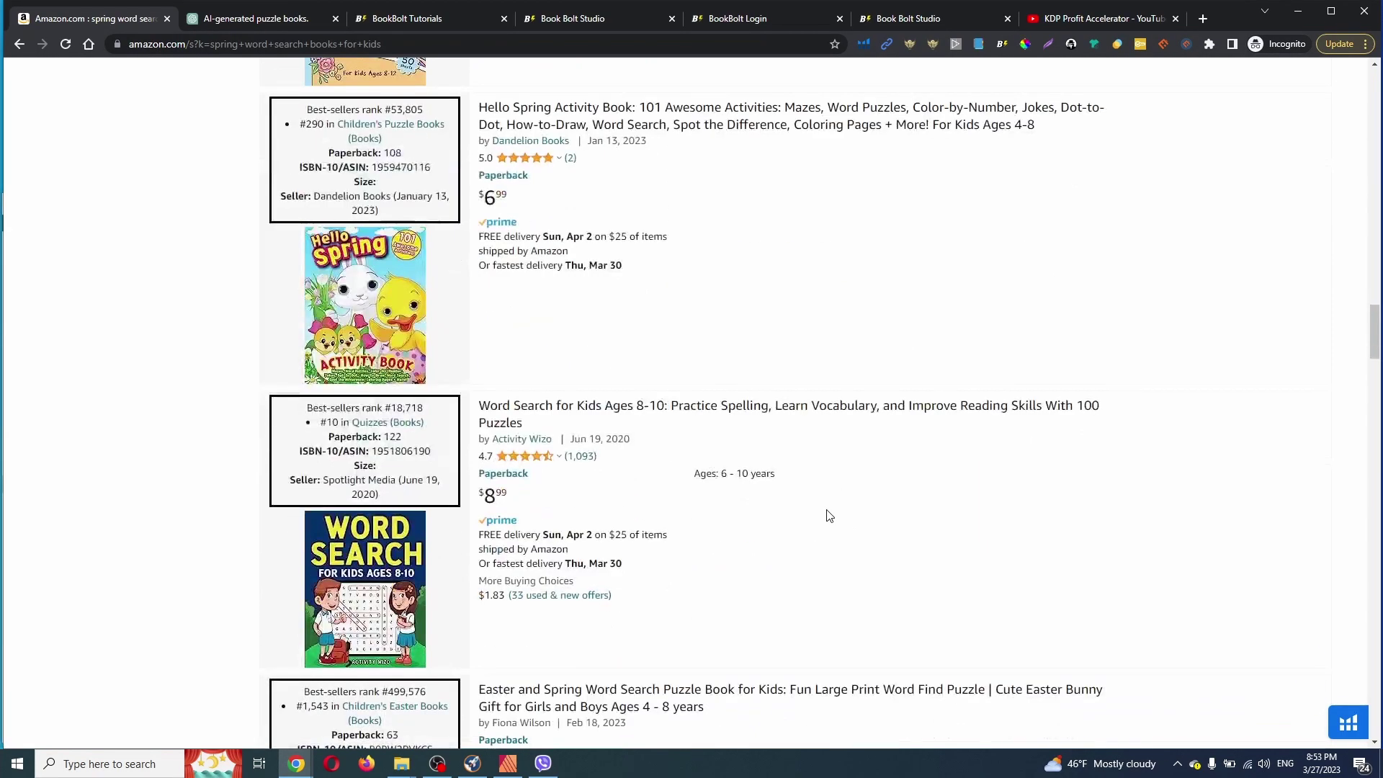
{"action": "scroll", "coordinate": [828, 516], "scroll_direction": "down", "scroll_amount": 6}
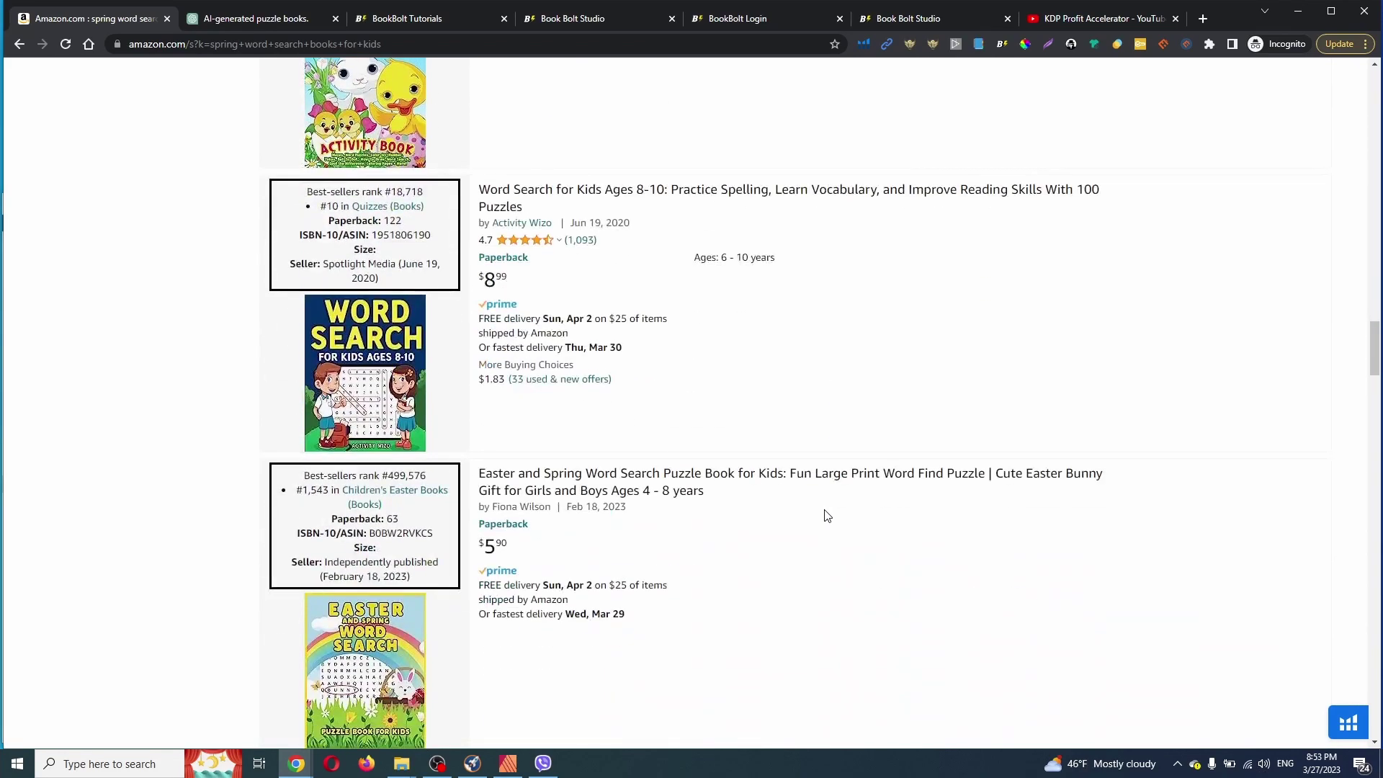
{"action": "scroll", "coordinate": [749, 495], "scroll_direction": "down", "scroll_amount": 3}
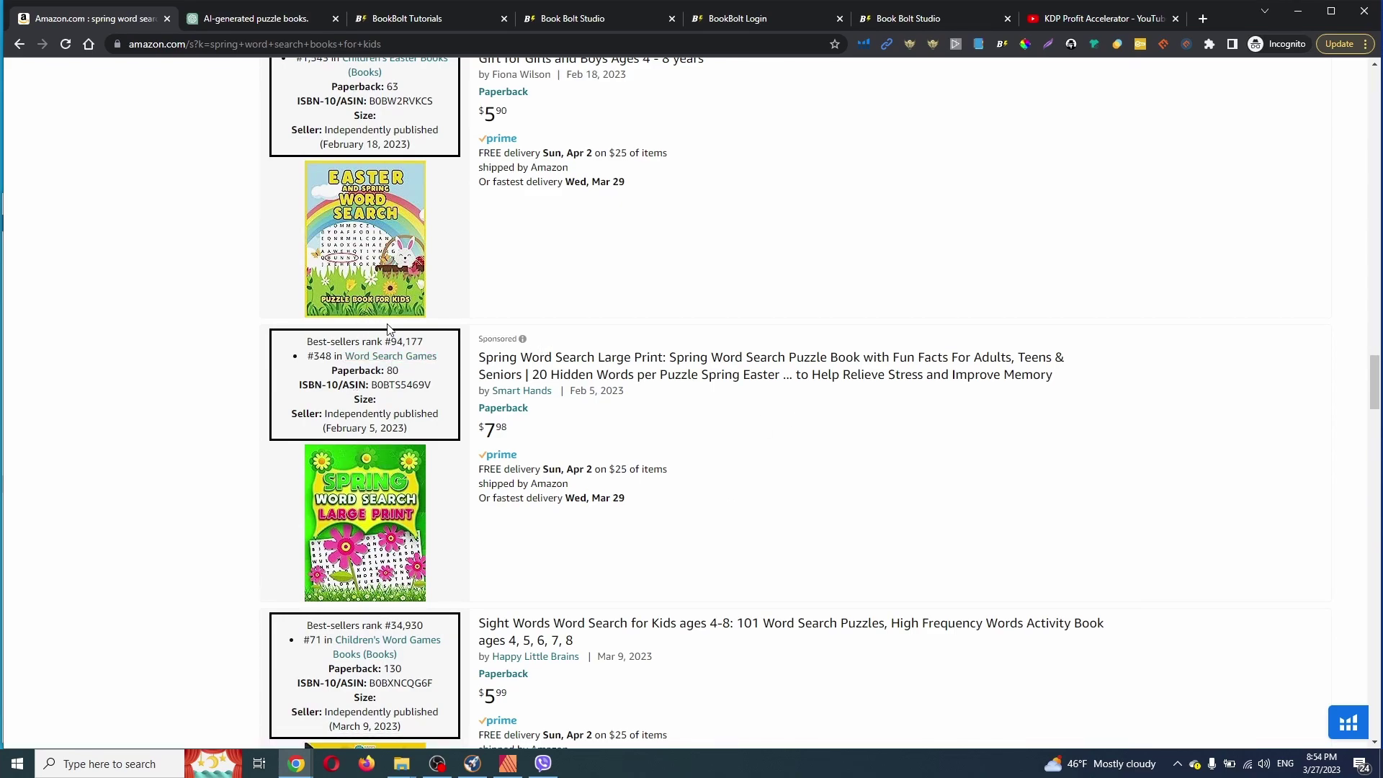
{"action": "scroll", "coordinate": [827, 408], "scroll_direction": "down", "scroll_amount": 7}
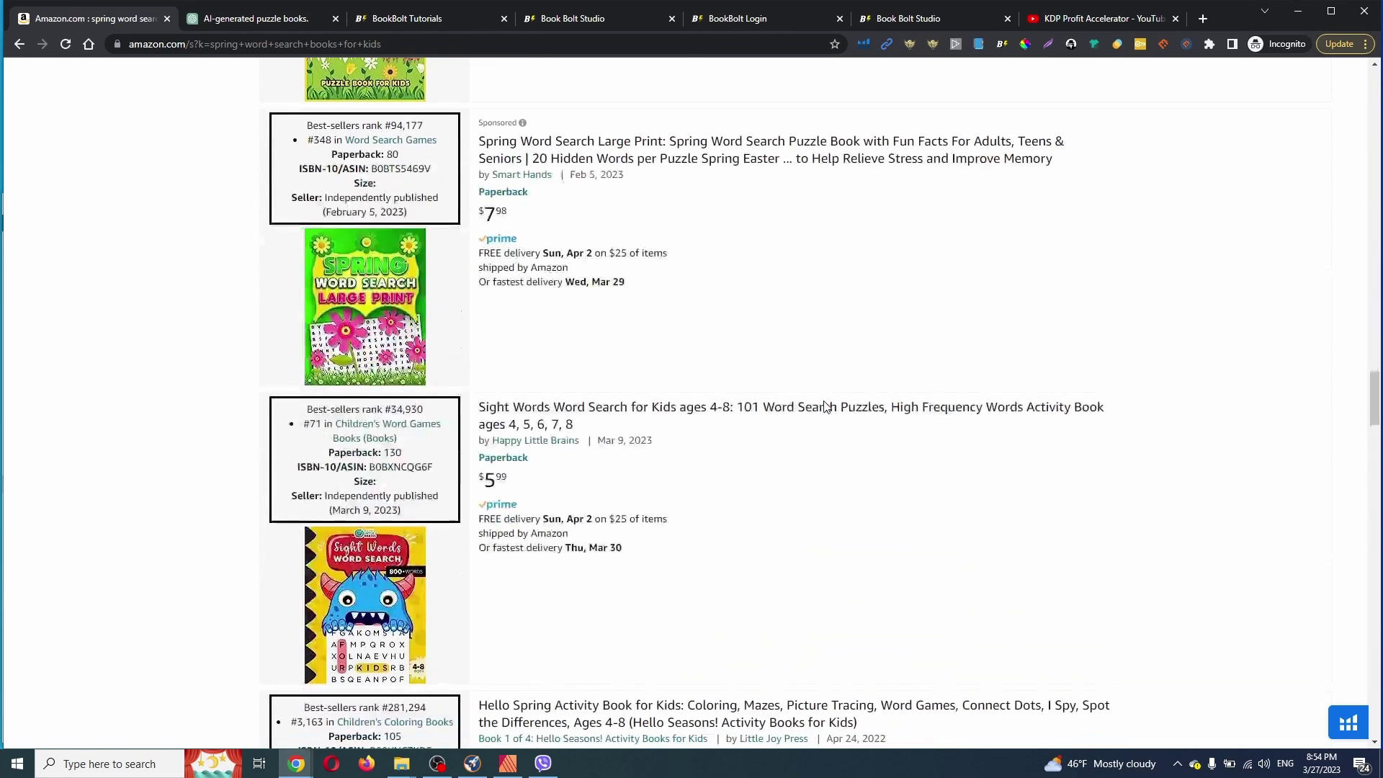
{"action": "scroll", "coordinate": [371, 436], "scroll_direction": "down", "scroll_amount": 6}
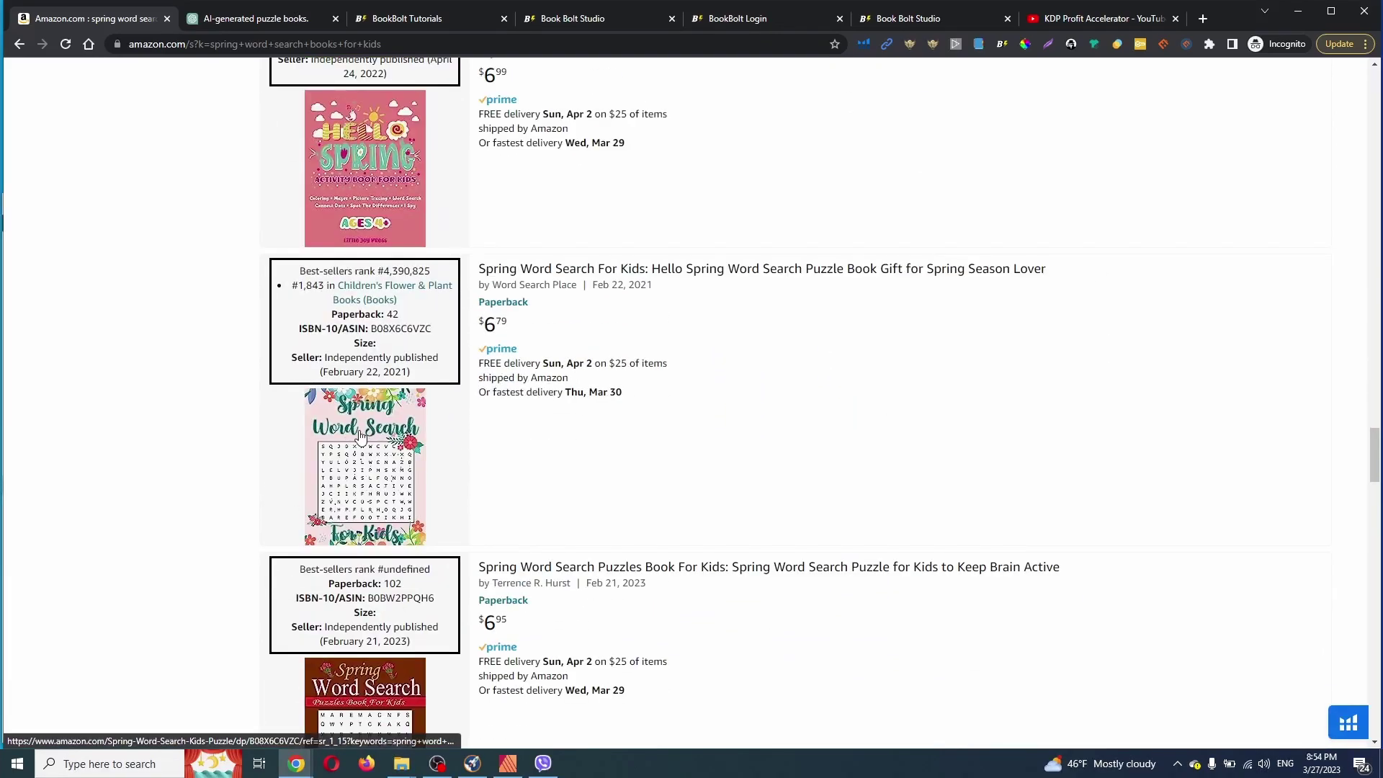
{"action": "scroll", "coordinate": [720, 418], "scroll_direction": "down", "scroll_amount": 6}
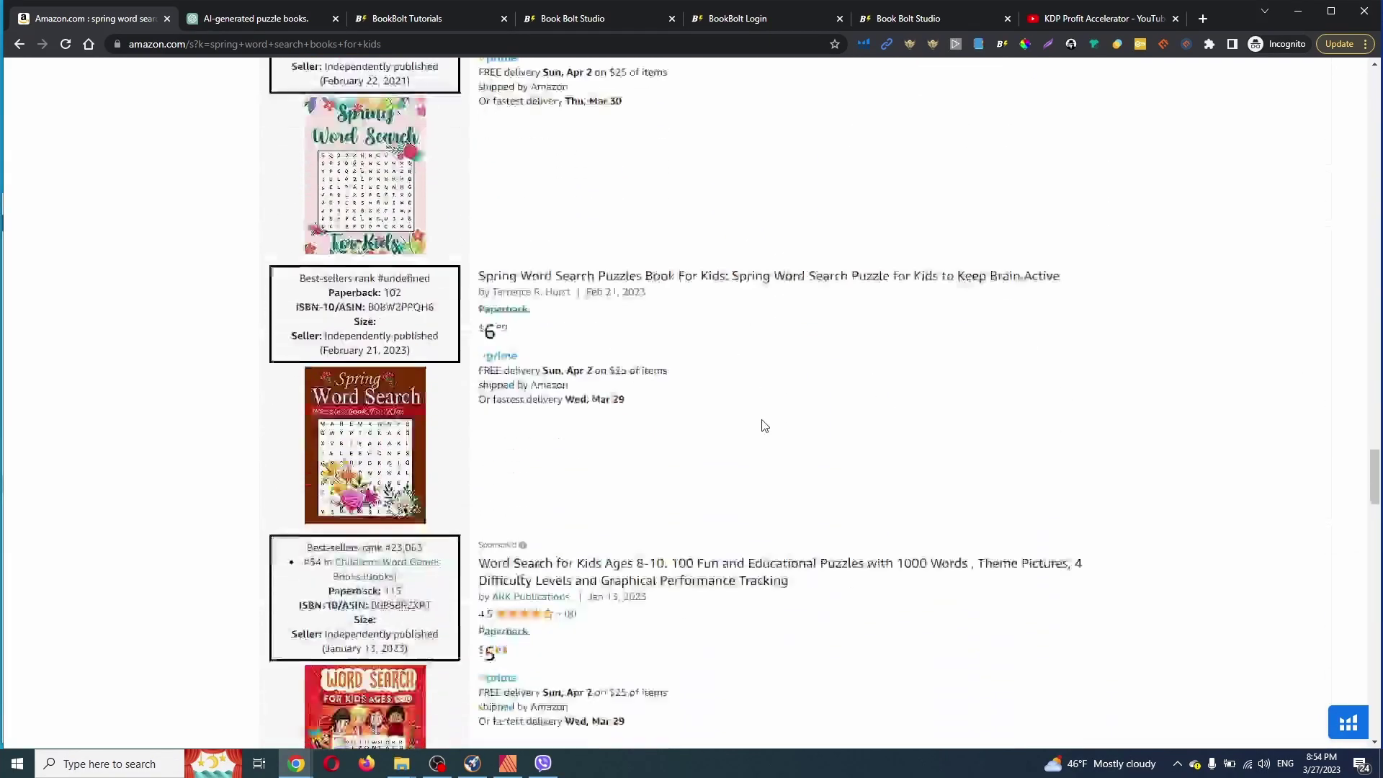
{"action": "scroll", "coordinate": [763, 425], "scroll_direction": "down", "scroll_amount": 7}
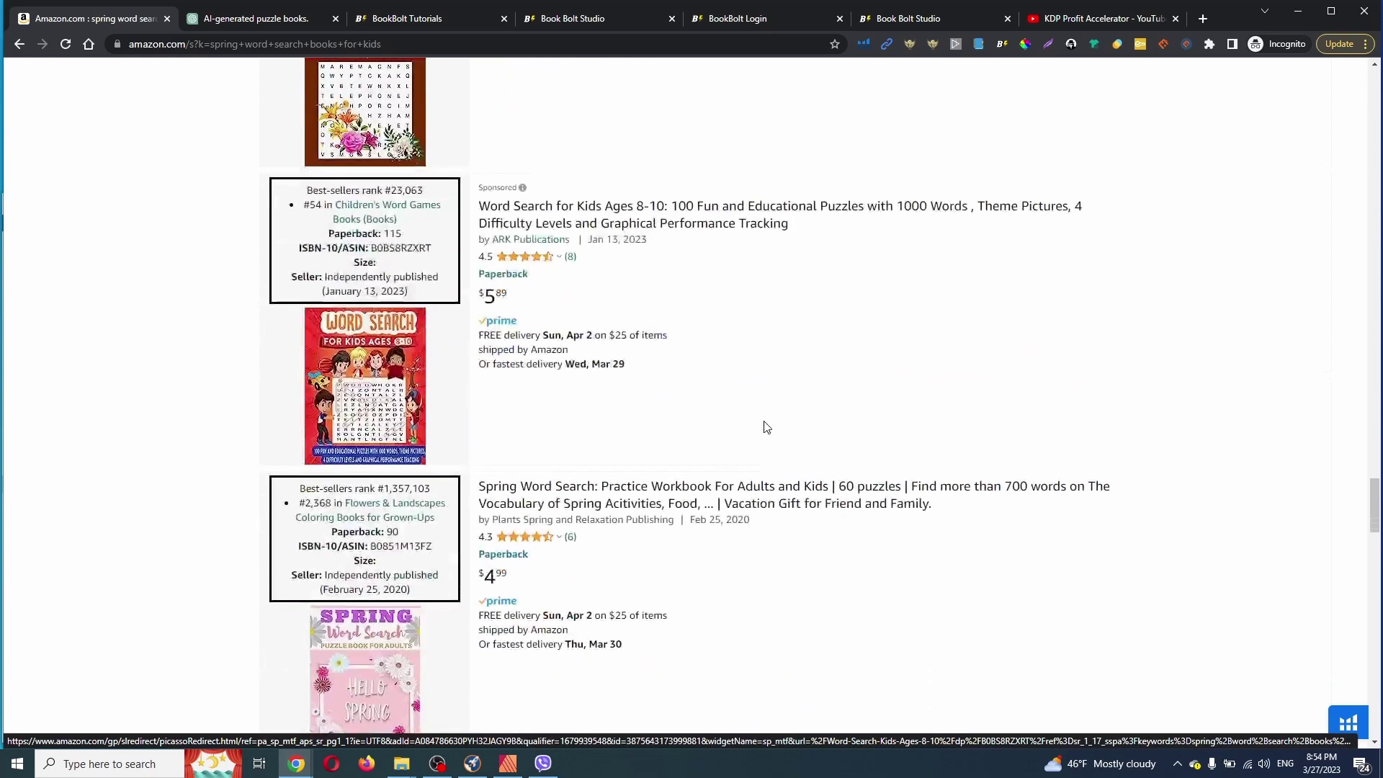
{"action": "scroll", "coordinate": [559, 526], "scroll_direction": "up", "scroll_amount": 4}
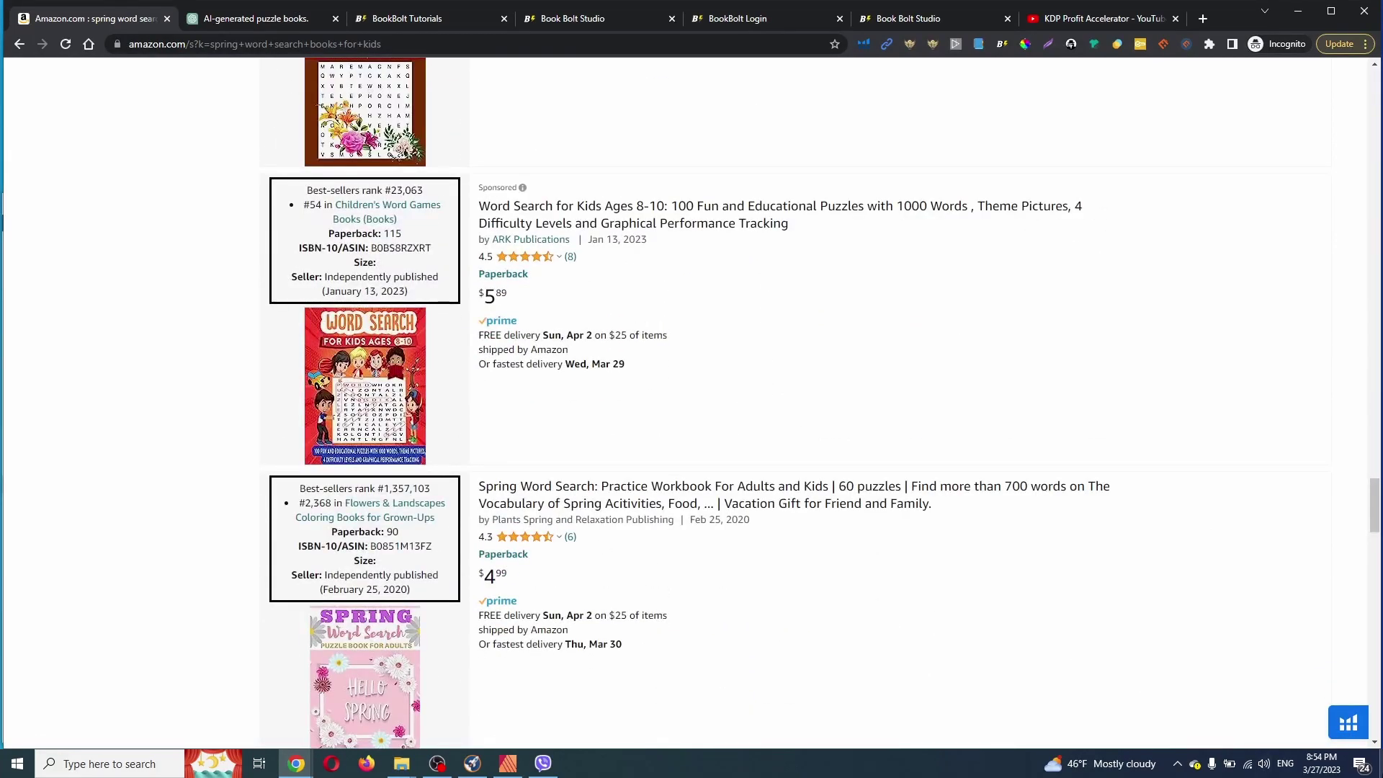
{"action": "left_click_drag", "start_coordinate": [1374, 510], "coordinate": [1375, 94]}
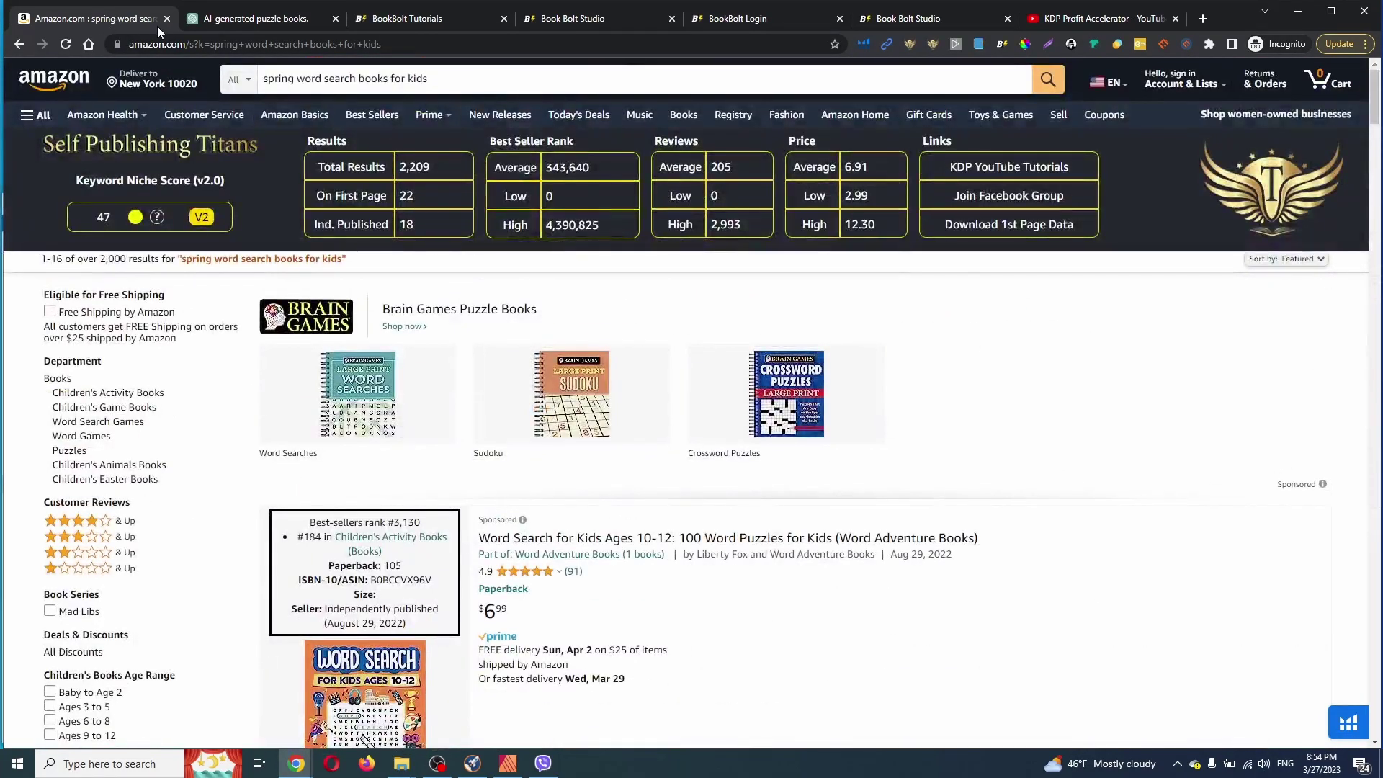
- Return to ChatGPT and look back through the puzzle and activity book ideas to the kids' word search niche list
{"action": "left_click", "coordinate": [245, 17]}
{"action": "scroll", "coordinate": [724, 434], "scroll_direction": "up", "scroll_amount": 8}
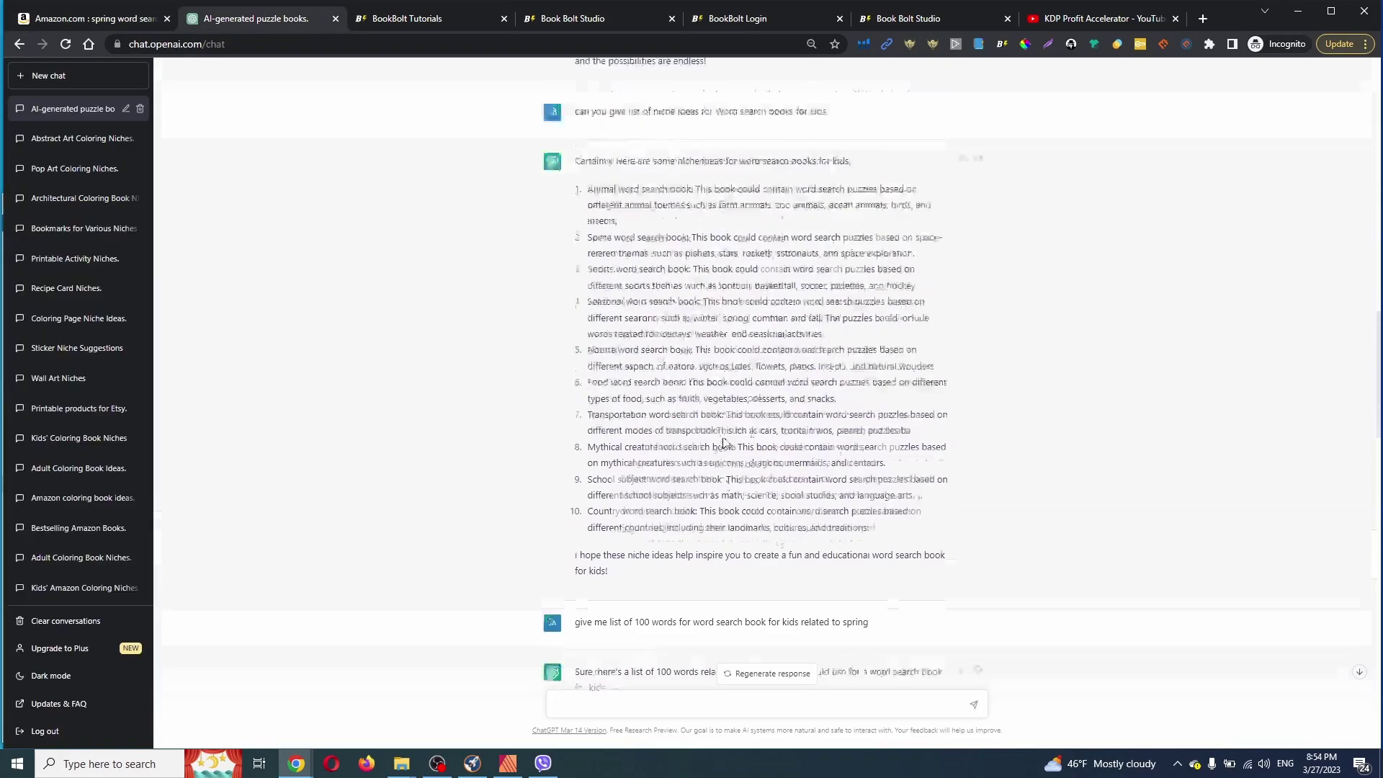
{"action": "scroll", "coordinate": [724, 434], "scroll_direction": "up", "scroll_amount": 10}
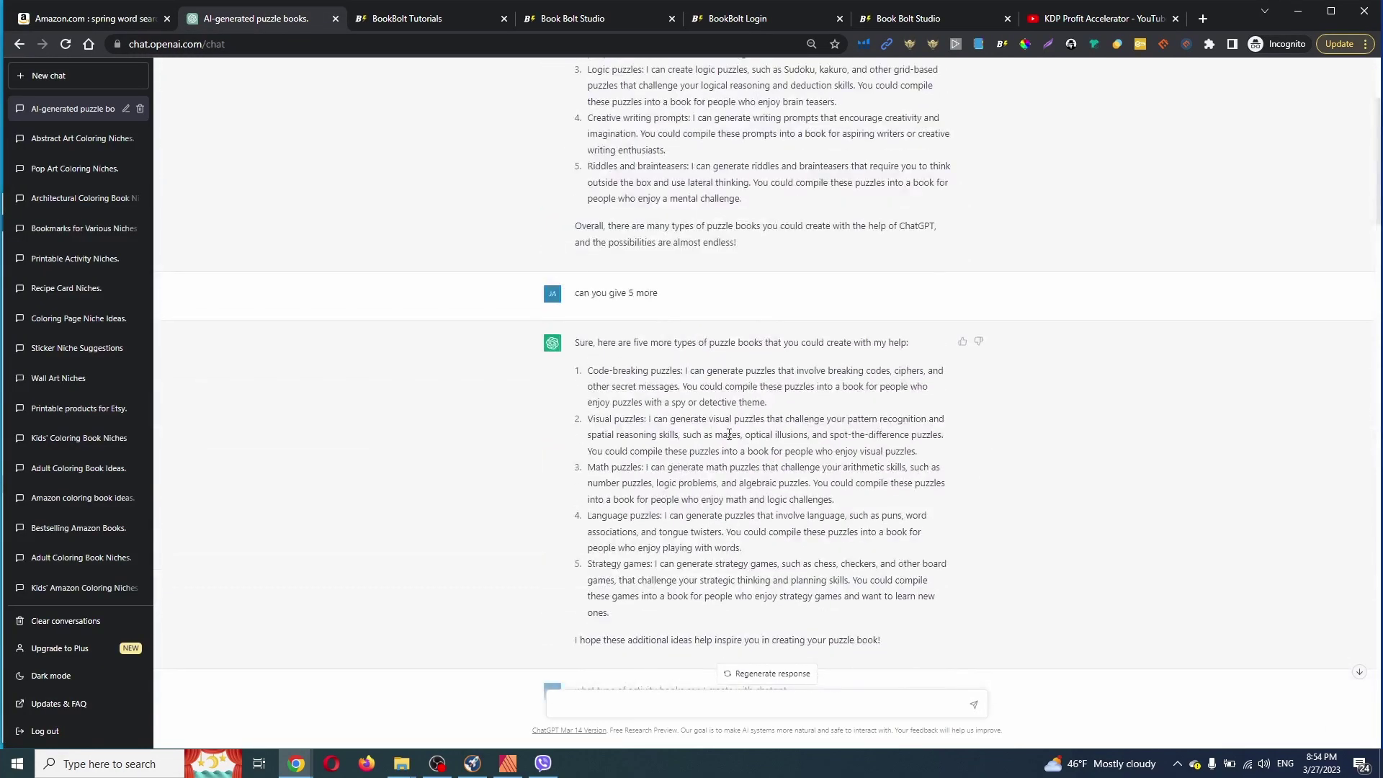
{"action": "scroll", "coordinate": [729, 434], "scroll_direction": "up", "scroll_amount": 3}
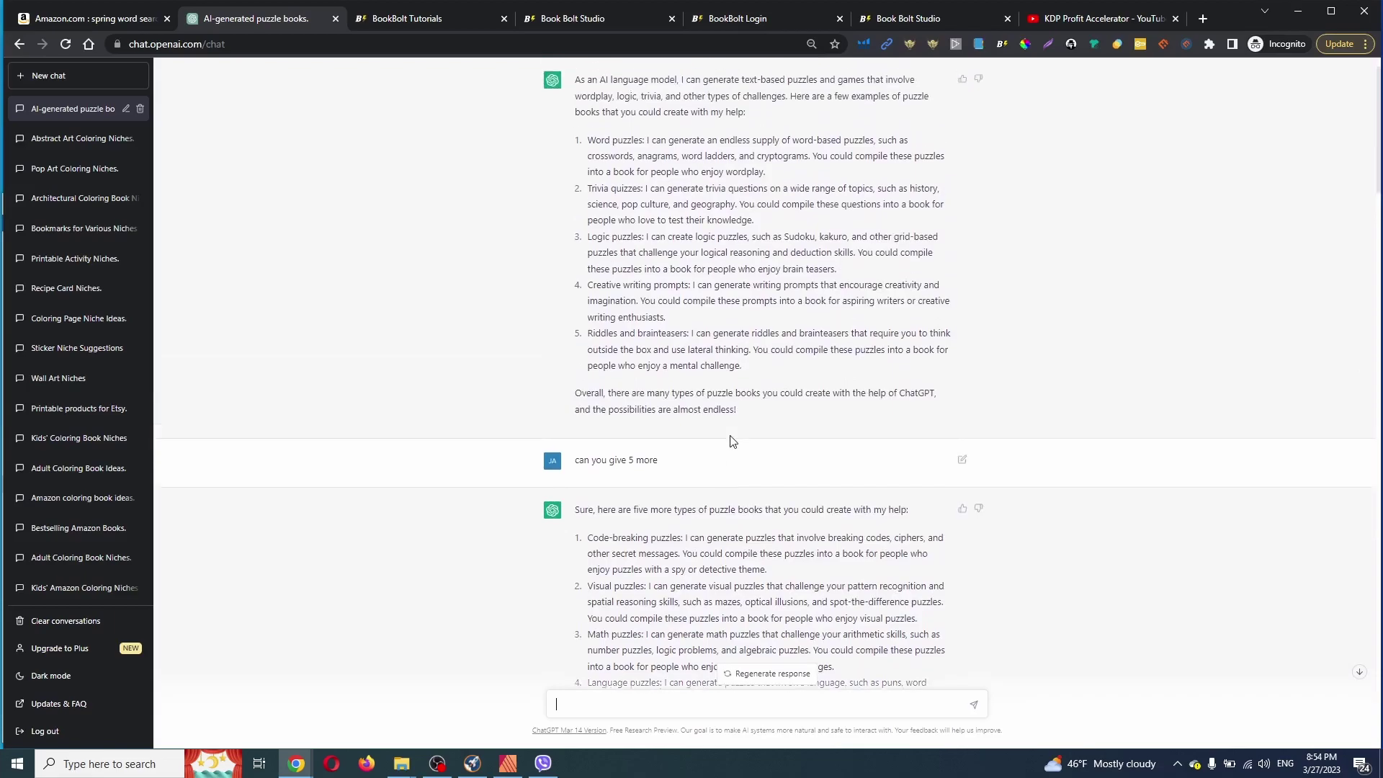
{"action": "scroll", "coordinate": [764, 432], "scroll_direction": "down", "scroll_amount": 8}
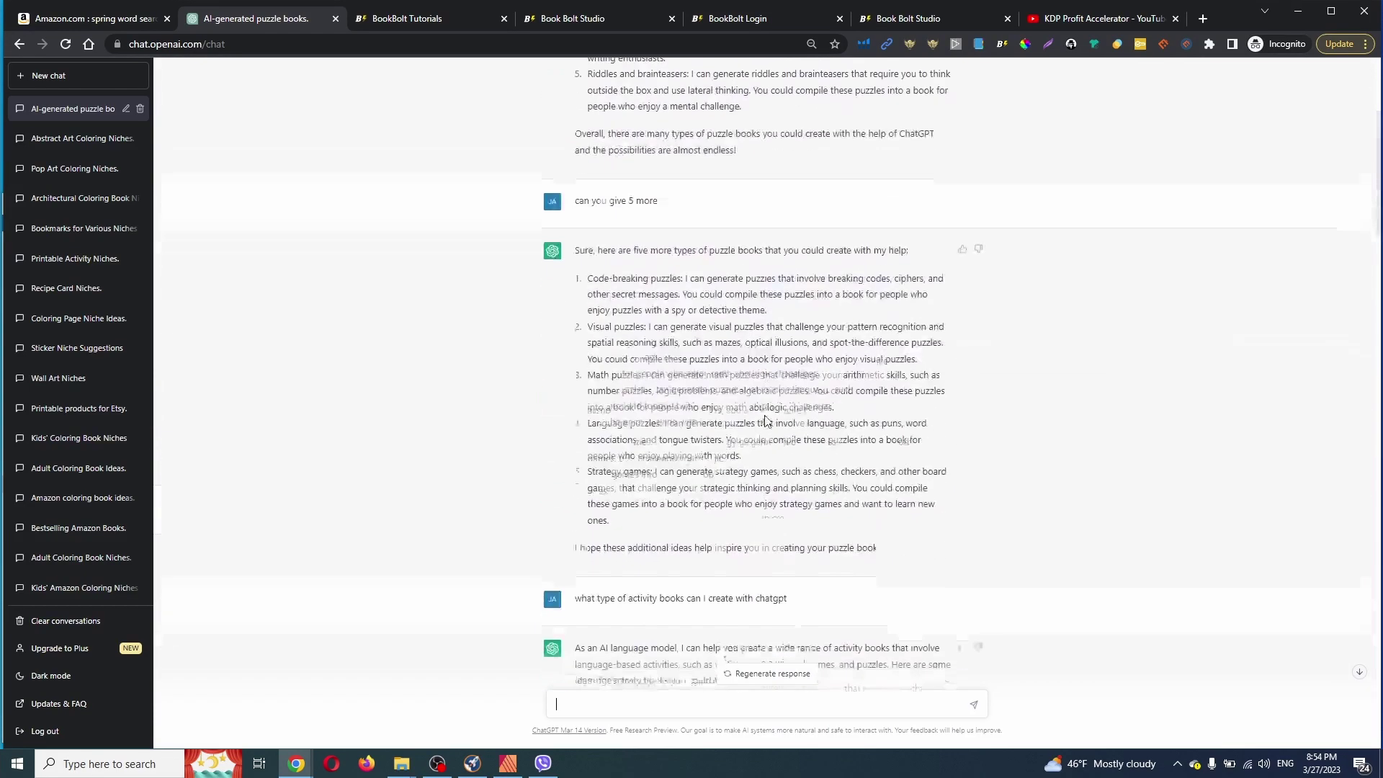
{"action": "scroll", "coordinate": [764, 415], "scroll_direction": "up", "scroll_amount": 3}
{"action": "scroll", "coordinate": [764, 414], "scroll_direction": "down", "scroll_amount": 10}
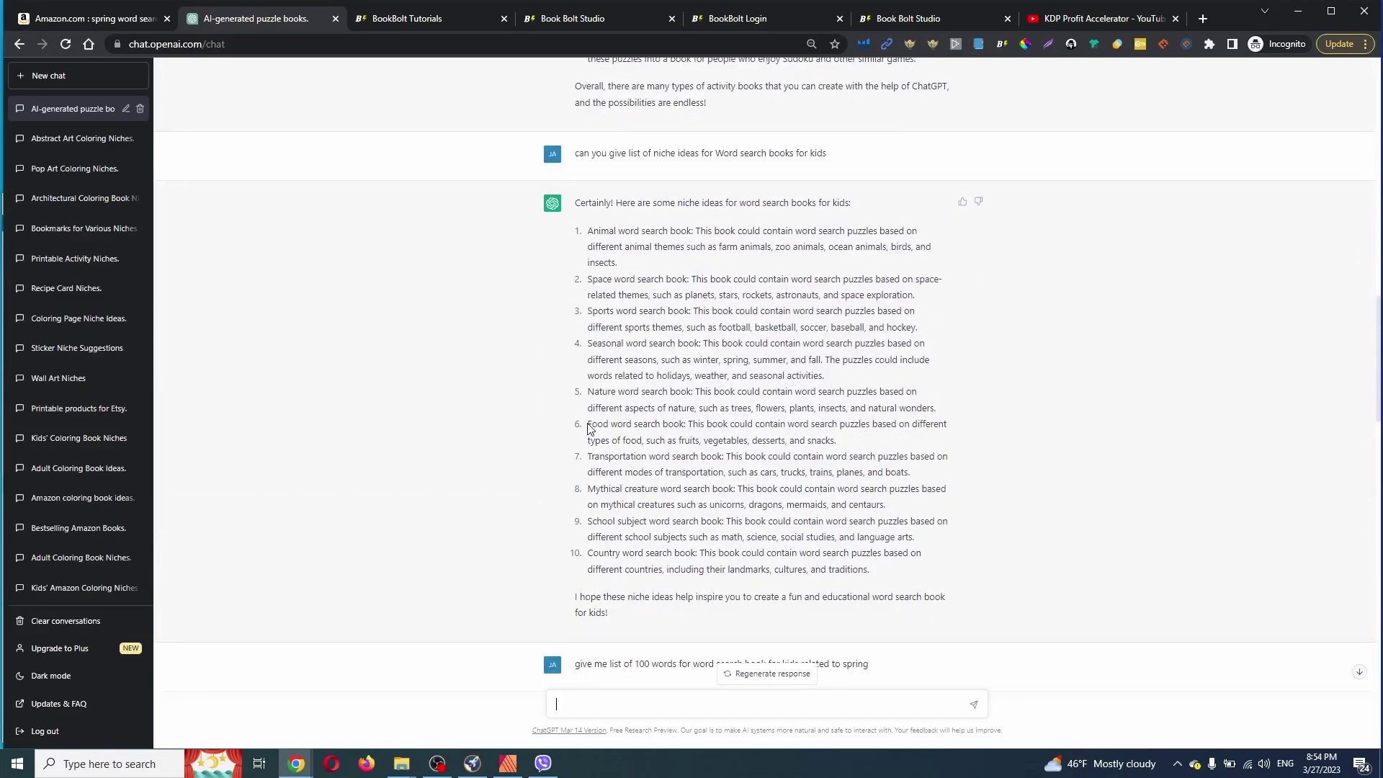
- Copy the niche name "Nature word search book" from the list of kids' word search ideas
{"action": "left_click_drag", "start_coordinate": [589, 424], "coordinate": [688, 425]}
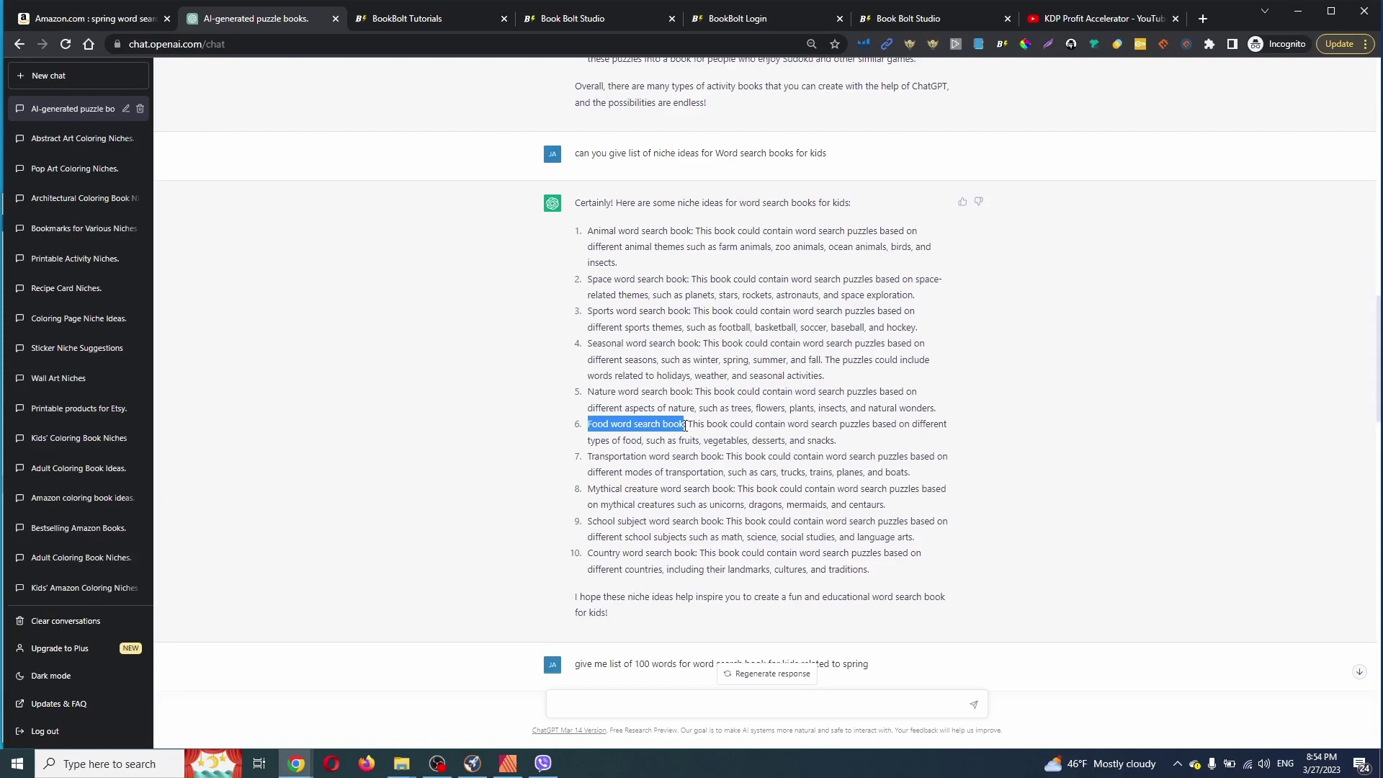
{"action": "left_click", "coordinate": [647, 406]}
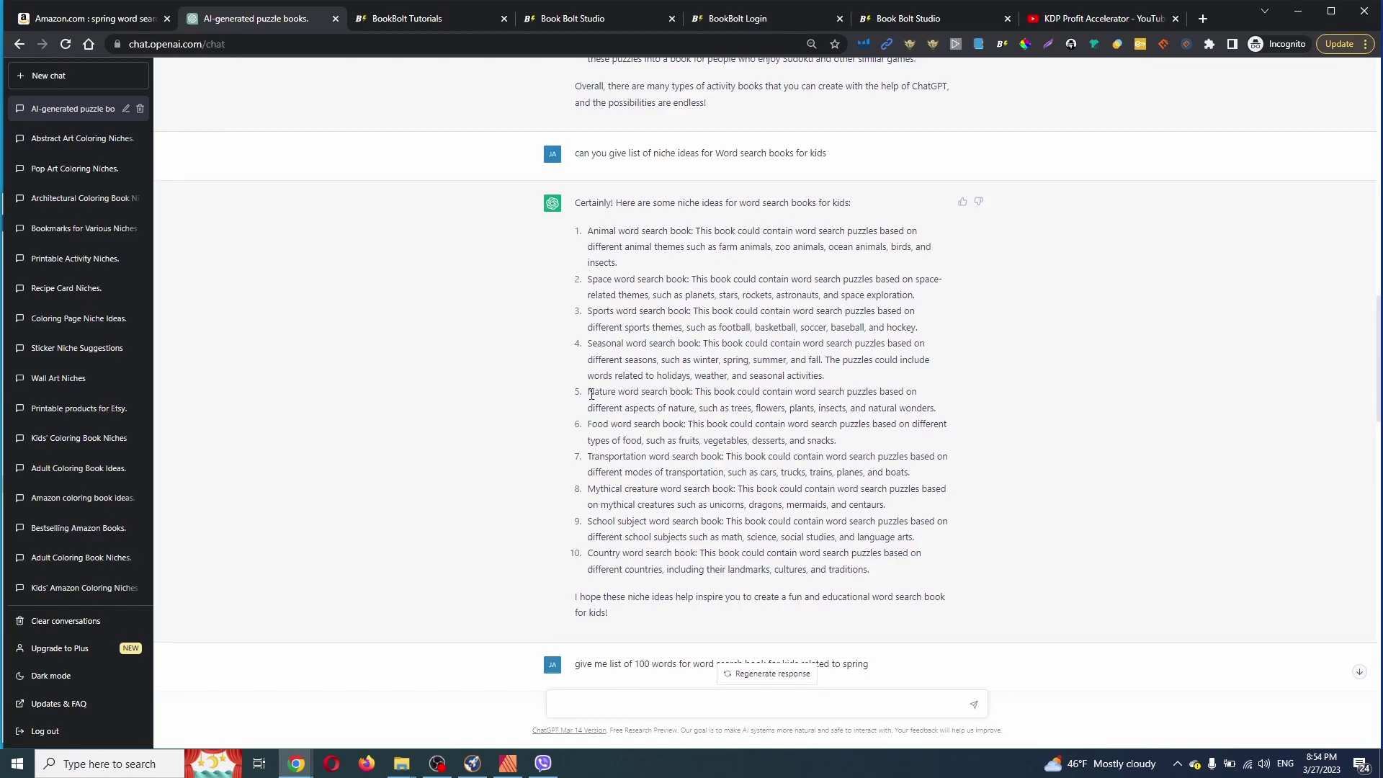
{"action": "left_click_drag", "start_coordinate": [589, 399], "coordinate": [688, 389]}
{"action": "key", "text": "ctrl+c"}
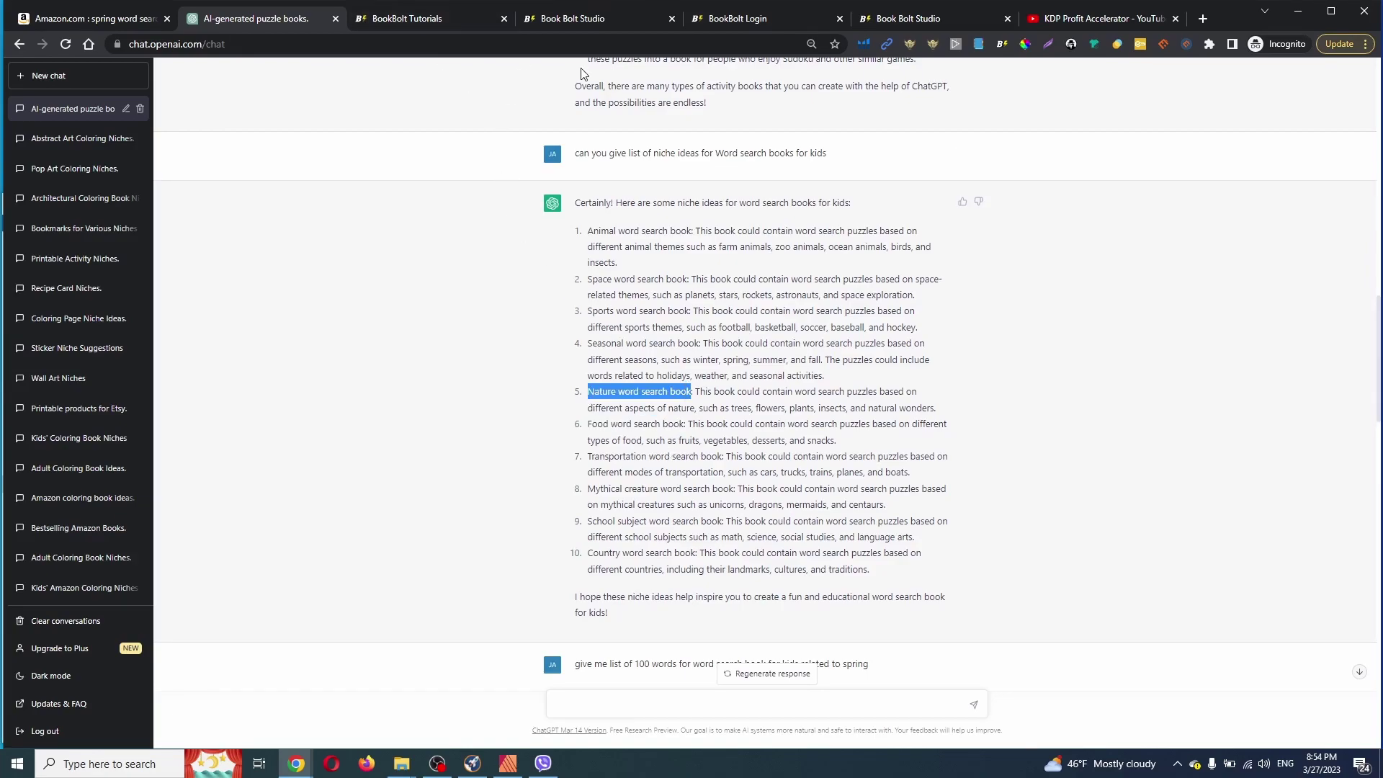
- Switch to Amazon, enter "Nature word search book" as the search query and run the suggested keyword "nature word search puzzle book"
{"action": "left_click", "coordinate": [101, 23]}
{"action": "left_click", "coordinate": [334, 79]}
{"action": "key", "text": "ctrl+v"}
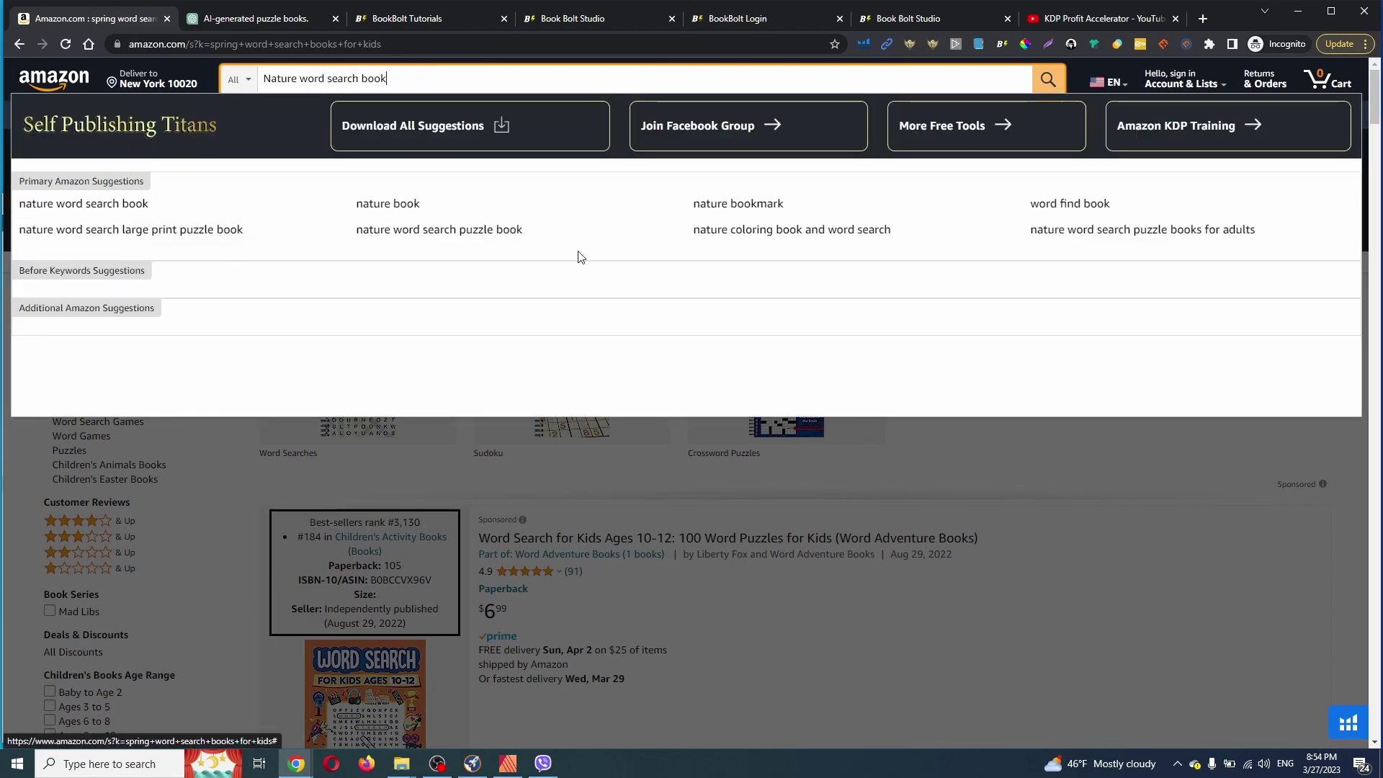
{"action": "left_click", "coordinate": [479, 233]}
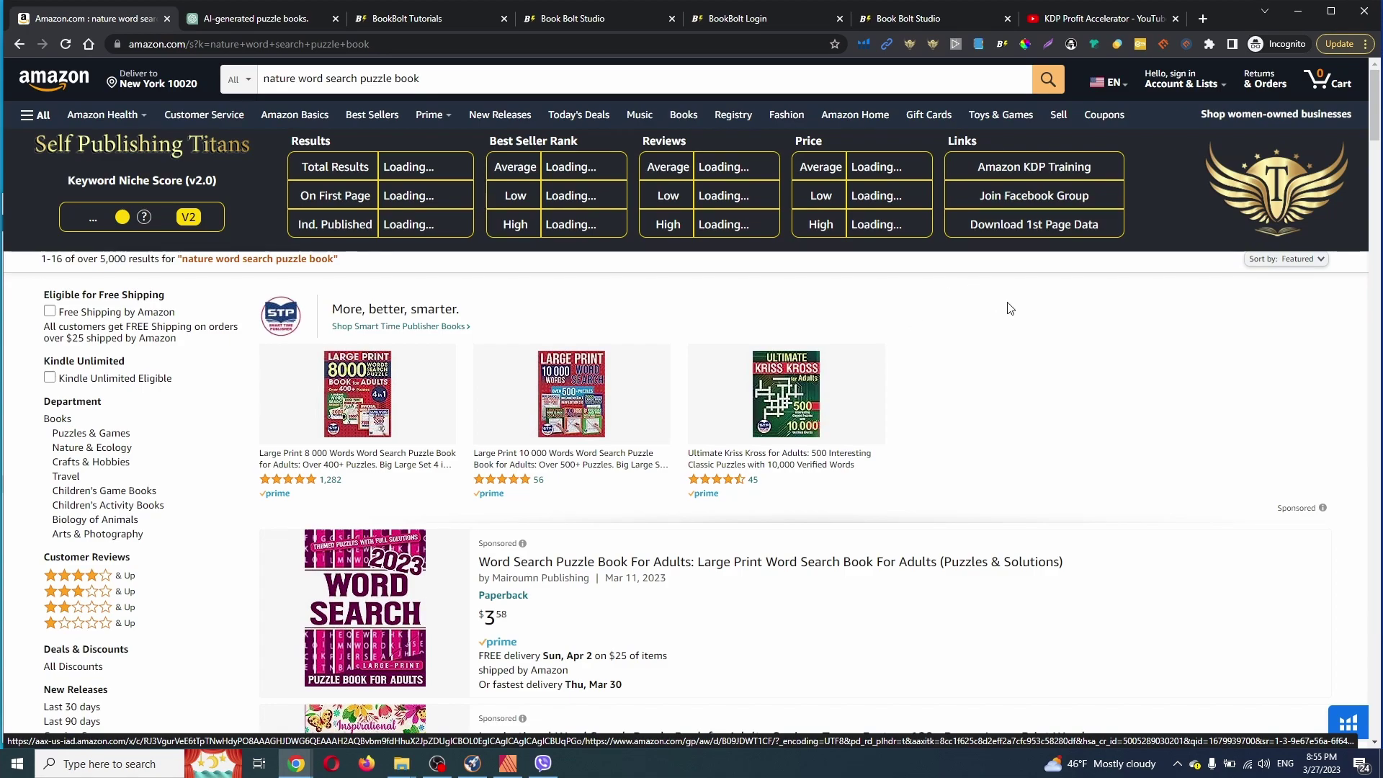
- Search Amazon for the suggested keyword "nature word search puzzle books for adults" and look over the first listed books
{"action": "left_click", "coordinate": [469, 91]}
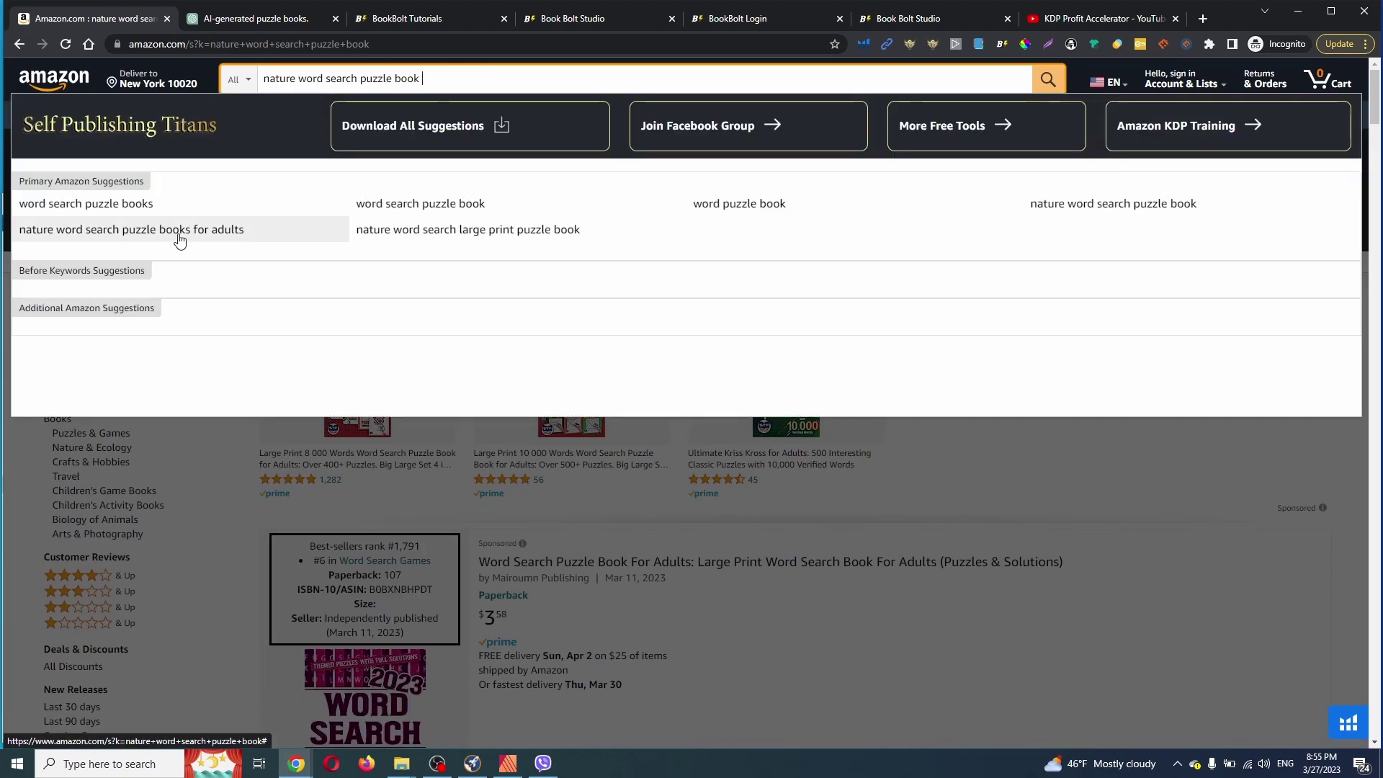
{"action": "left_click", "coordinate": [162, 228]}
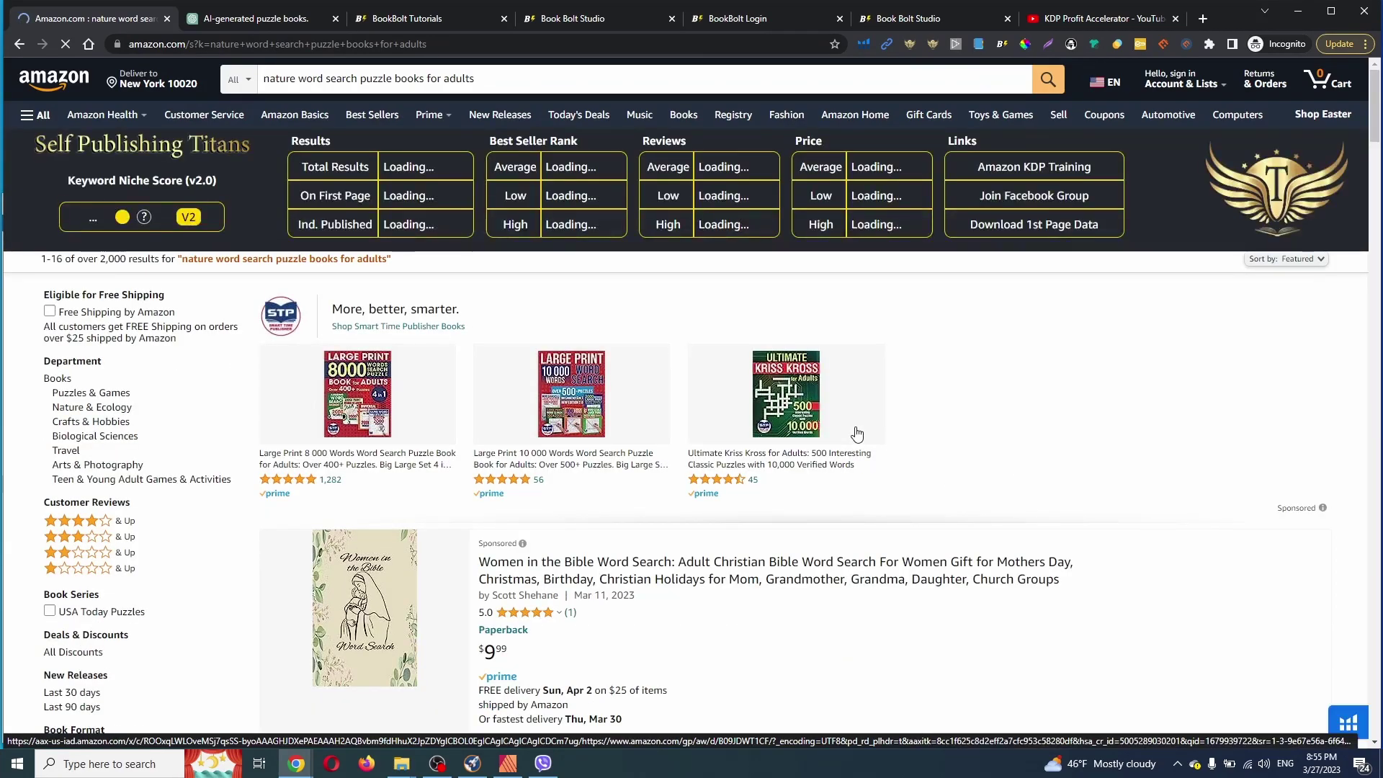
{"action": "scroll", "coordinate": [857, 434], "scroll_direction": "down", "scroll_amount": 4}
{"action": "scroll", "coordinate": [857, 433], "scroll_direction": "up", "scroll_amount": 4}
{"action": "scroll", "coordinate": [852, 432], "scroll_direction": "down", "scroll_amount": 4}
{"action": "scroll", "coordinate": [850, 432], "scroll_direction": "up", "scroll_amount": 4}
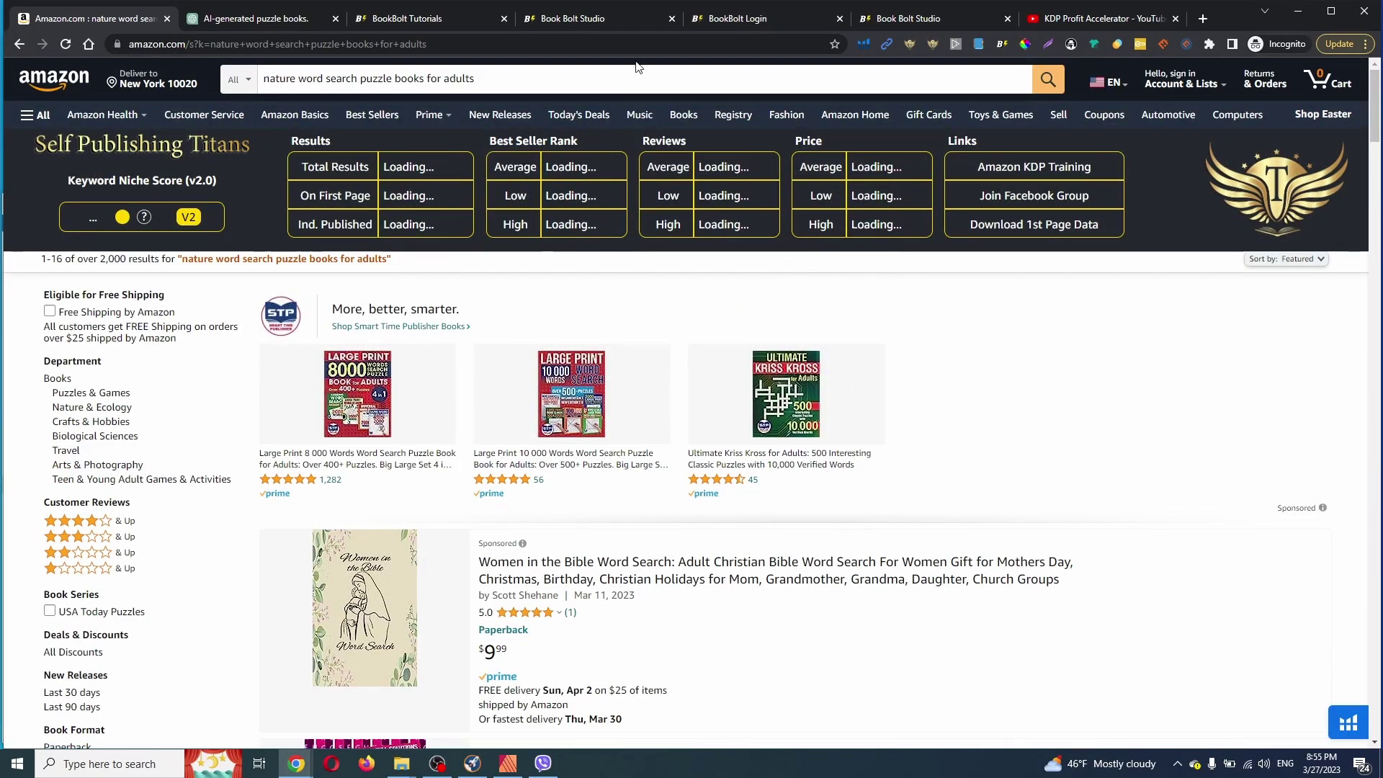
- Return to ChatGPT and copy the niche name "School subject word search book" from the kids' word search ideas
{"action": "left_click", "coordinate": [294, 20]}
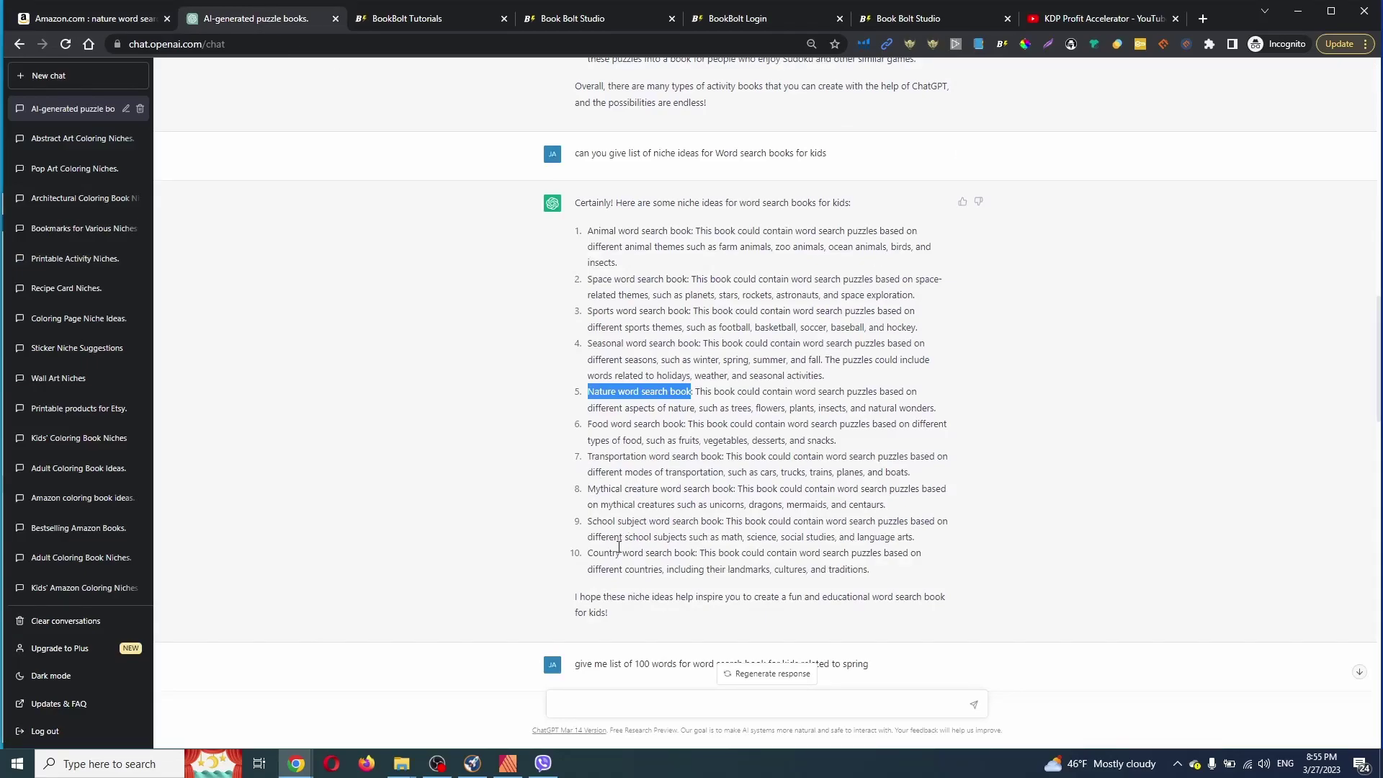
{"action": "left_click_drag", "start_coordinate": [589, 524], "coordinate": [725, 519]}
{"action": "key", "text": "ctrl+c"}
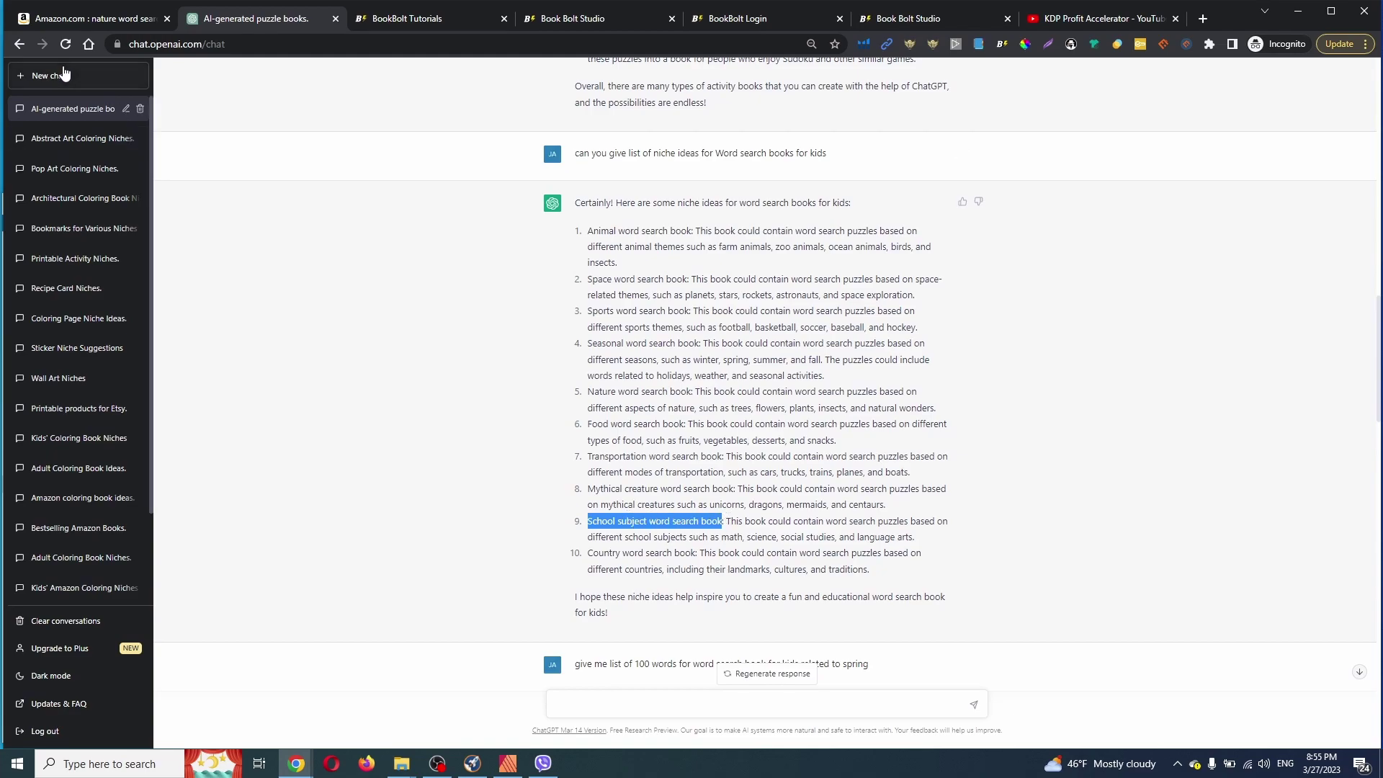
- Open Amazon's home page in a new tab, enter "School subject word search book" as the query, and check the nature keyword's niche statistics
{"action": "left_click", "coordinate": [94, 19]}
{"action": "middle_click", "coordinate": [43, 85]}
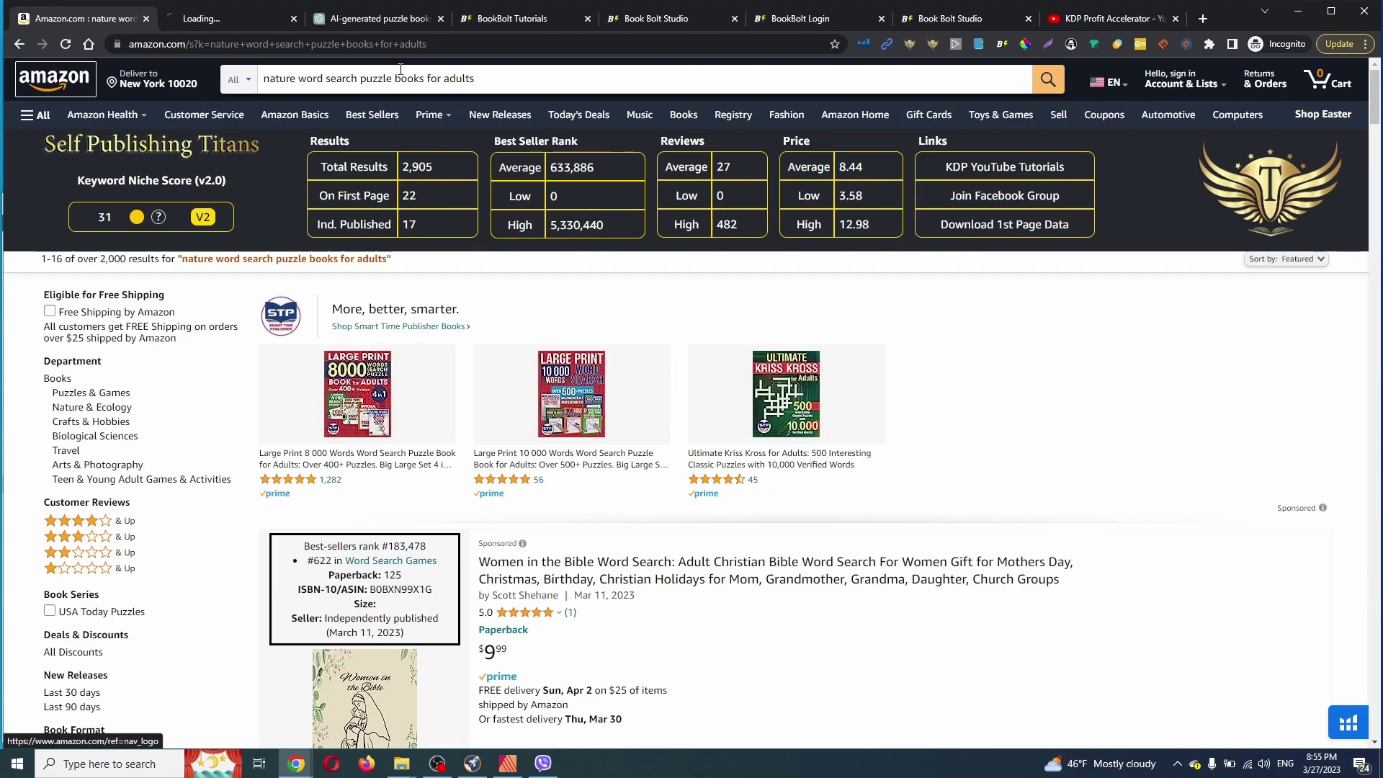
{"action": "left_click", "coordinate": [239, 20]}
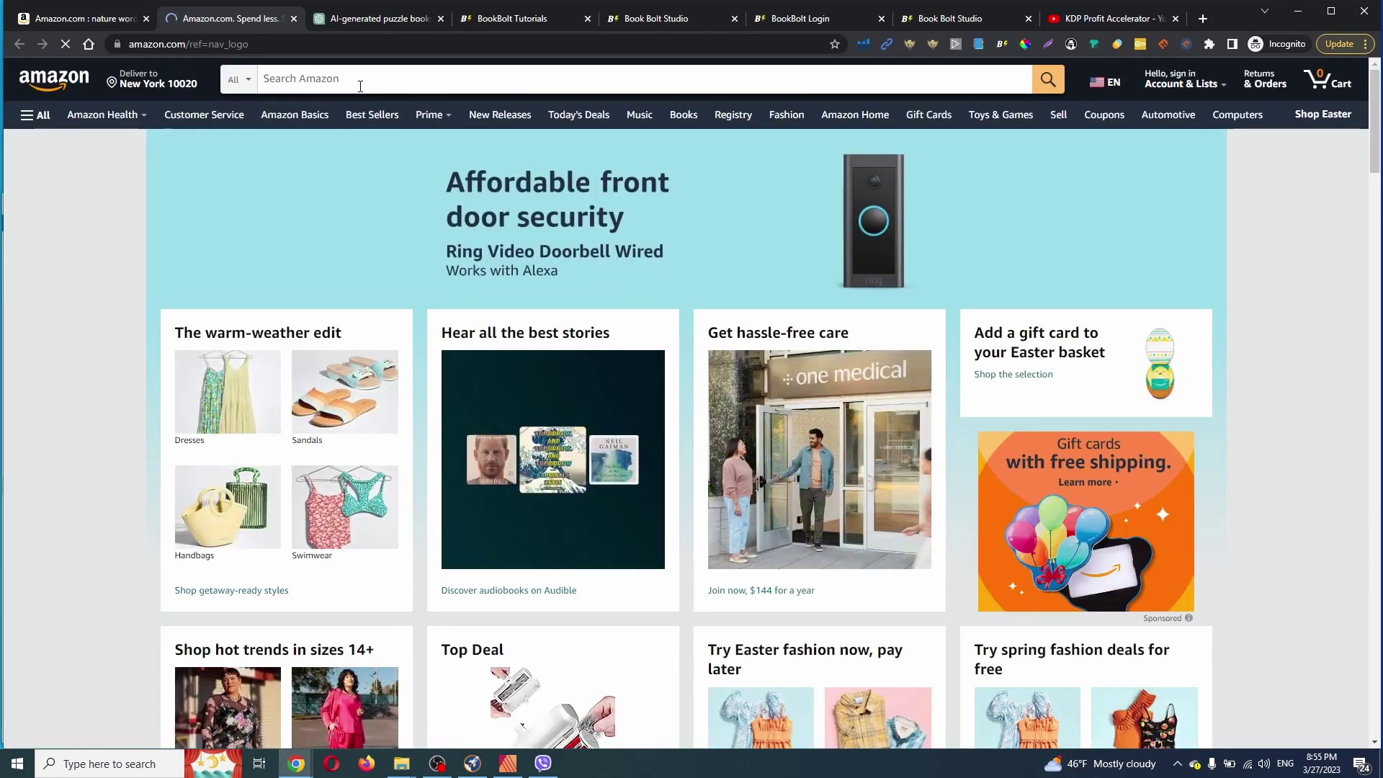
{"action": "left_click", "coordinate": [360, 86]}
{"action": "key", "text": "ctrl+v"}
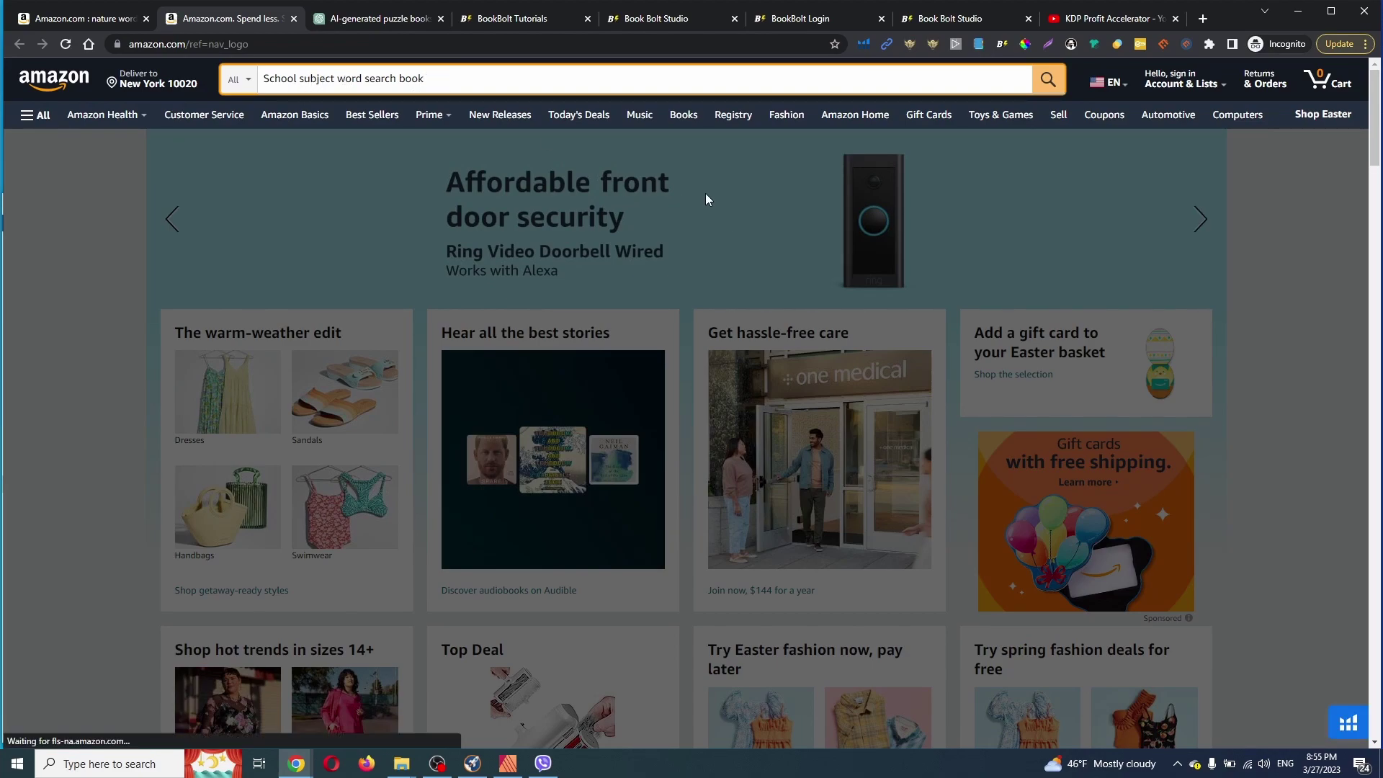
{"action": "left_click", "coordinate": [103, 18]}
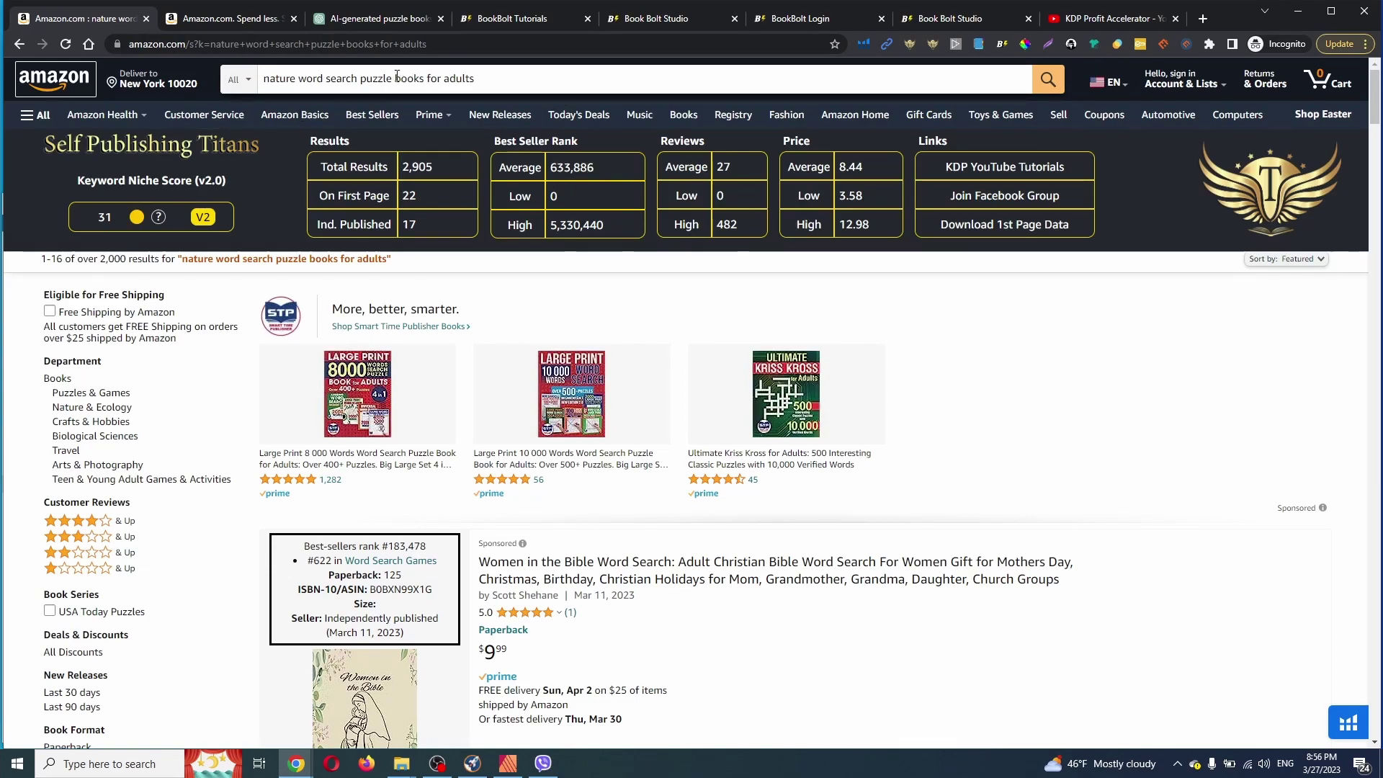
{"action": "left_click", "coordinate": [222, 19]}
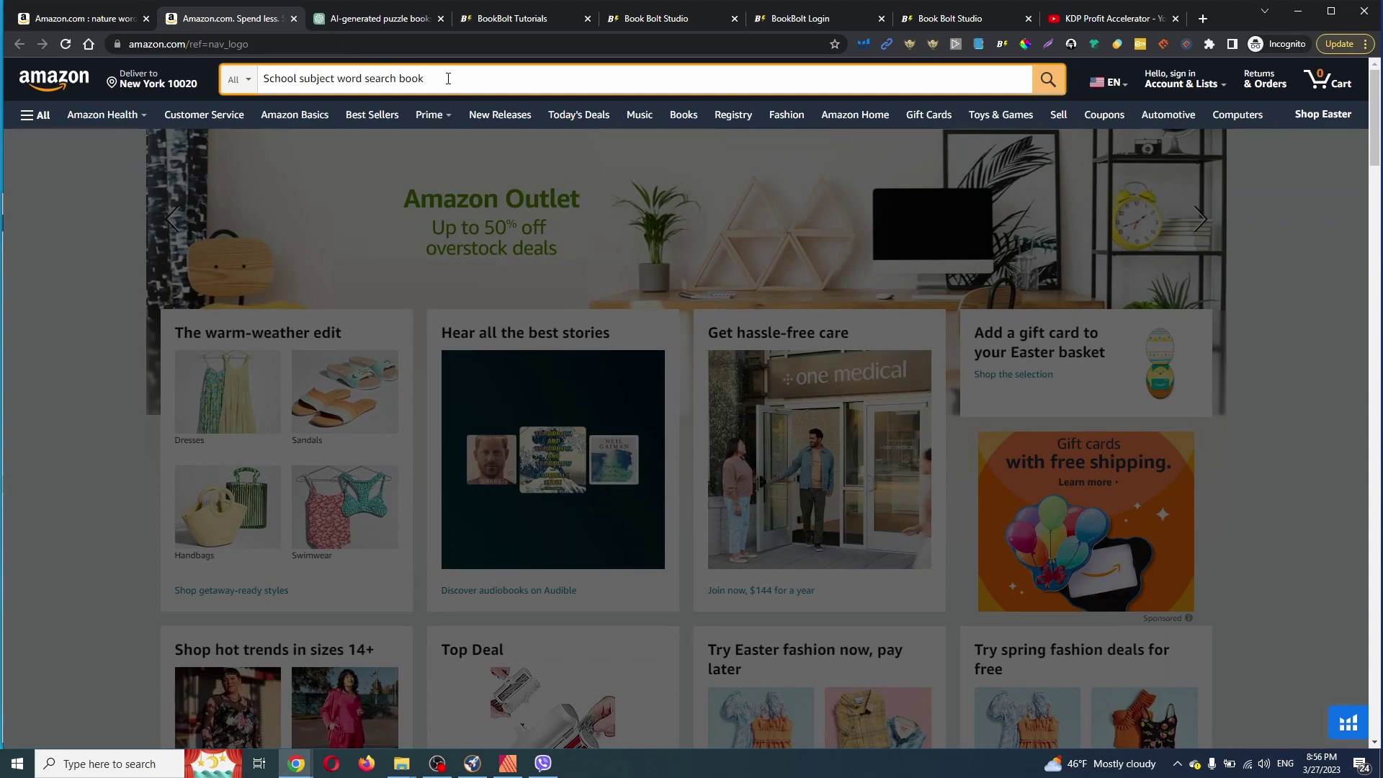
- Shorten the query to "School word search book", run the suggestion "word search books for middle school kids" and review its niche statistics and books
{"action": "double_click", "coordinate": [306, 78]}
{"action": "key", "text": "BackSpace"}
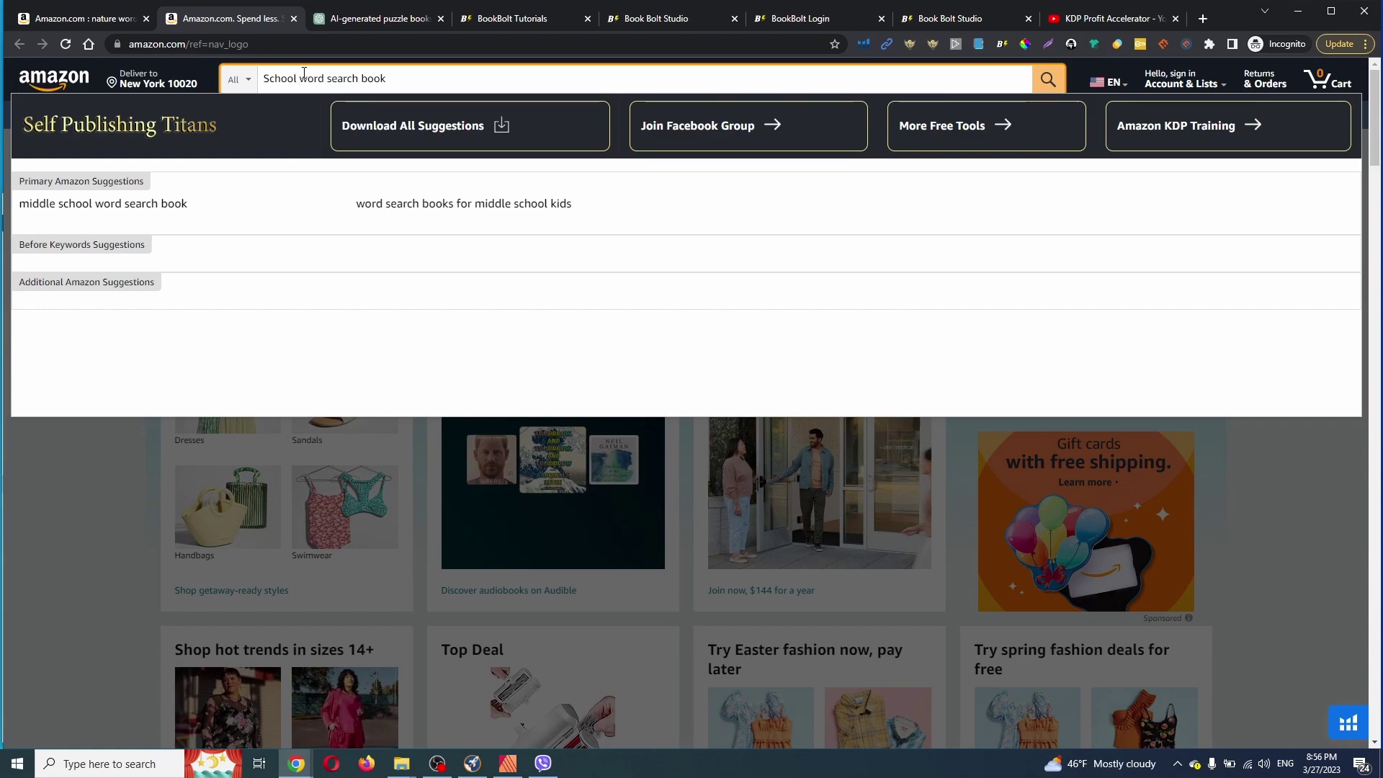
{"action": "left_click", "coordinate": [454, 209]}
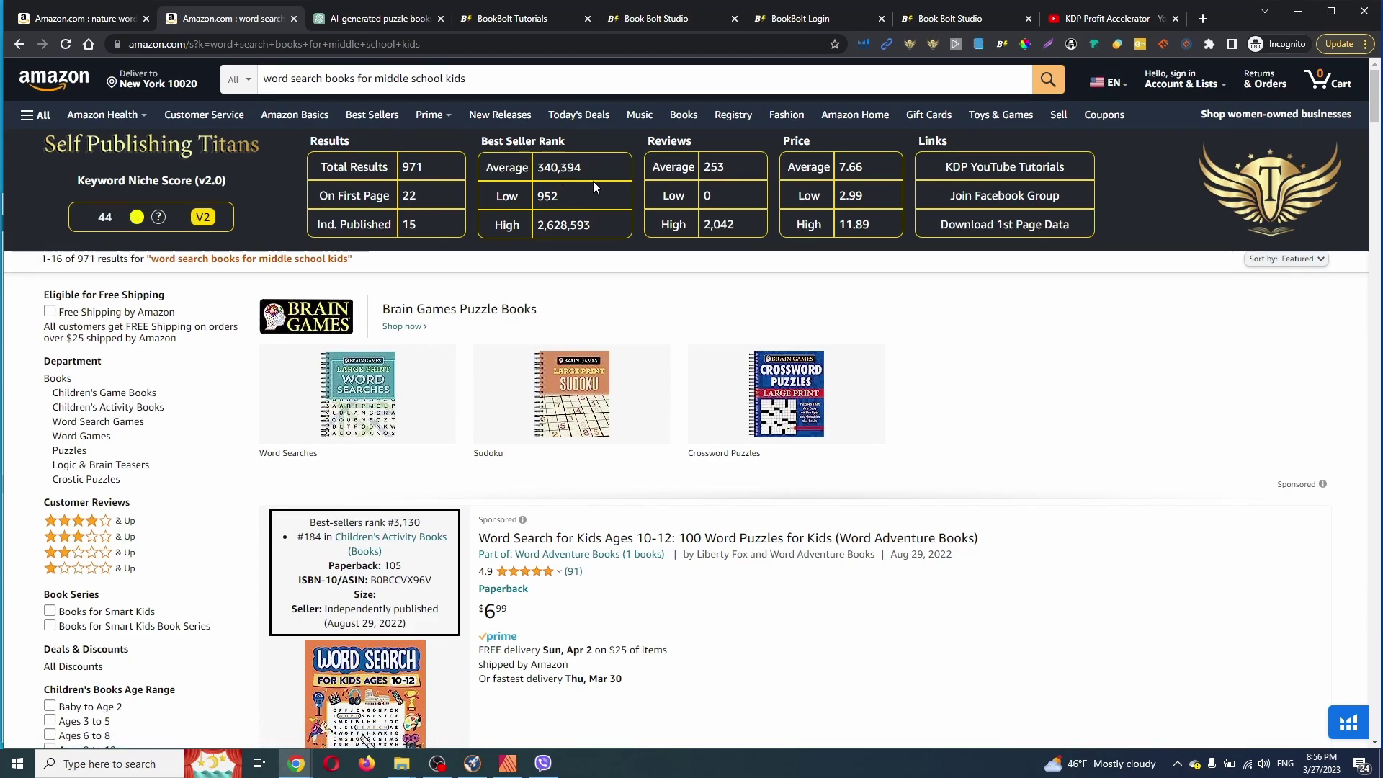
{"action": "scroll", "coordinate": [616, 266], "scroll_direction": "down", "scroll_amount": 5}
{"action": "scroll", "coordinate": [616, 267], "scroll_direction": "up", "scroll_amount": 5}
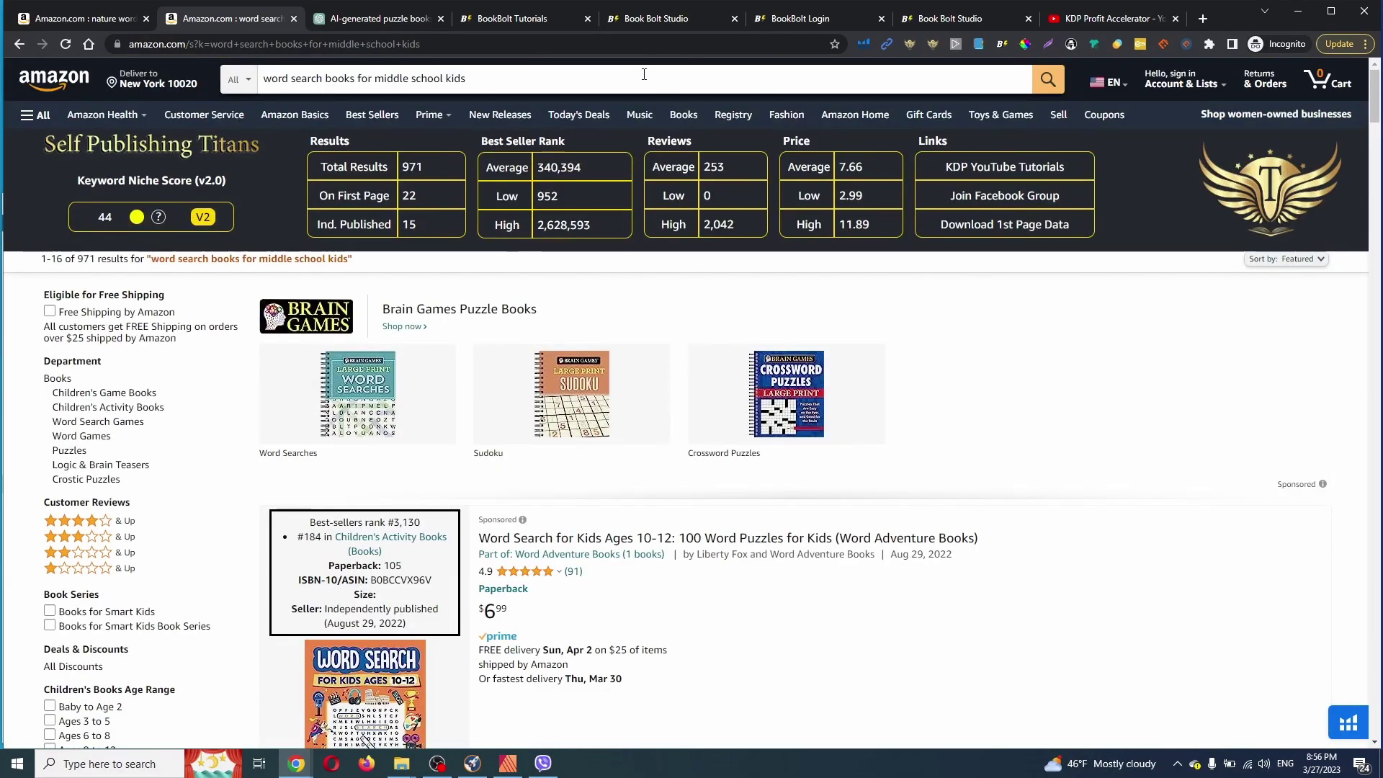
- Look through ChatGPT's list of 100 spring words, and switch to Book Bolt Studio's Interior Templates Library
{"action": "left_click", "coordinate": [344, 19]}
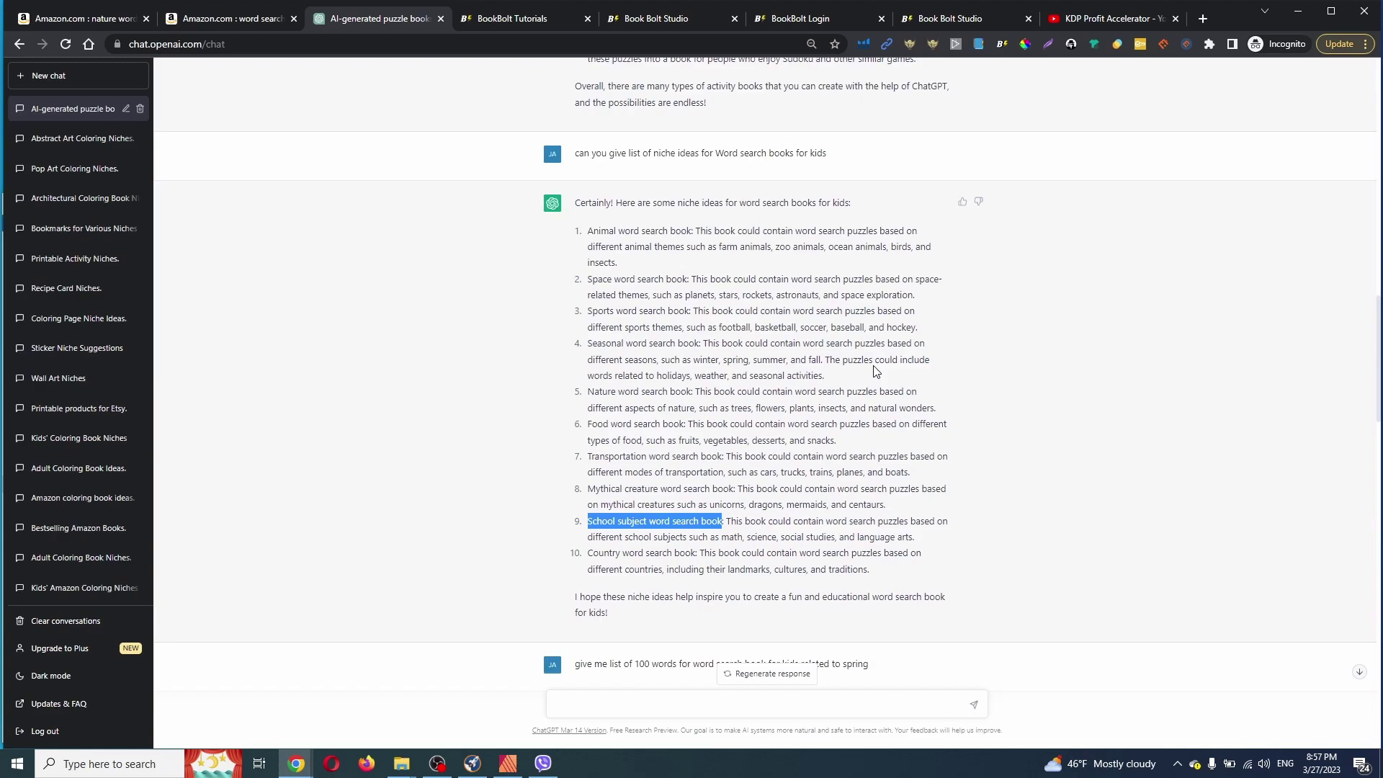
{"action": "scroll", "coordinate": [672, 497], "scroll_direction": "down", "scroll_amount": 7}
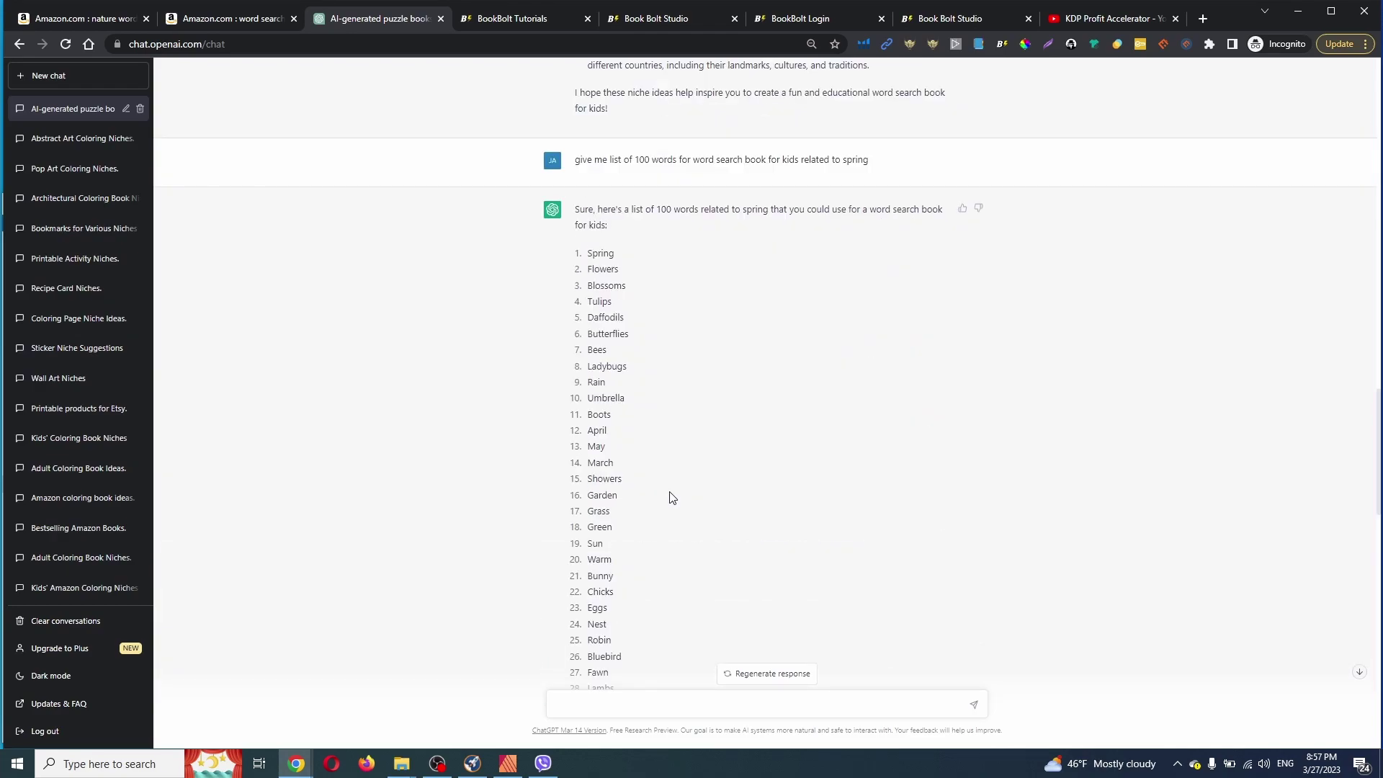
{"action": "scroll", "coordinate": [671, 497], "scroll_direction": "down", "scroll_amount": 4}
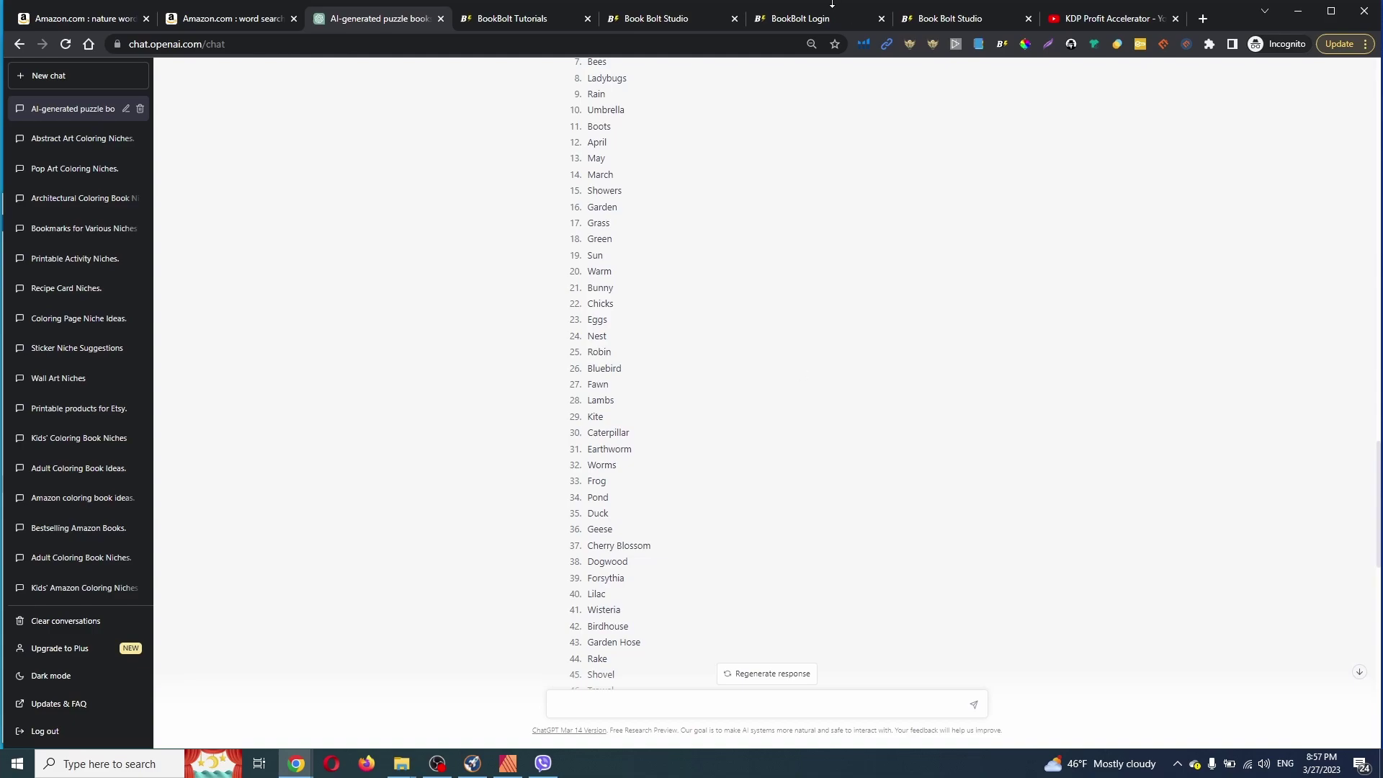
{"action": "left_click", "coordinate": [630, 22]}
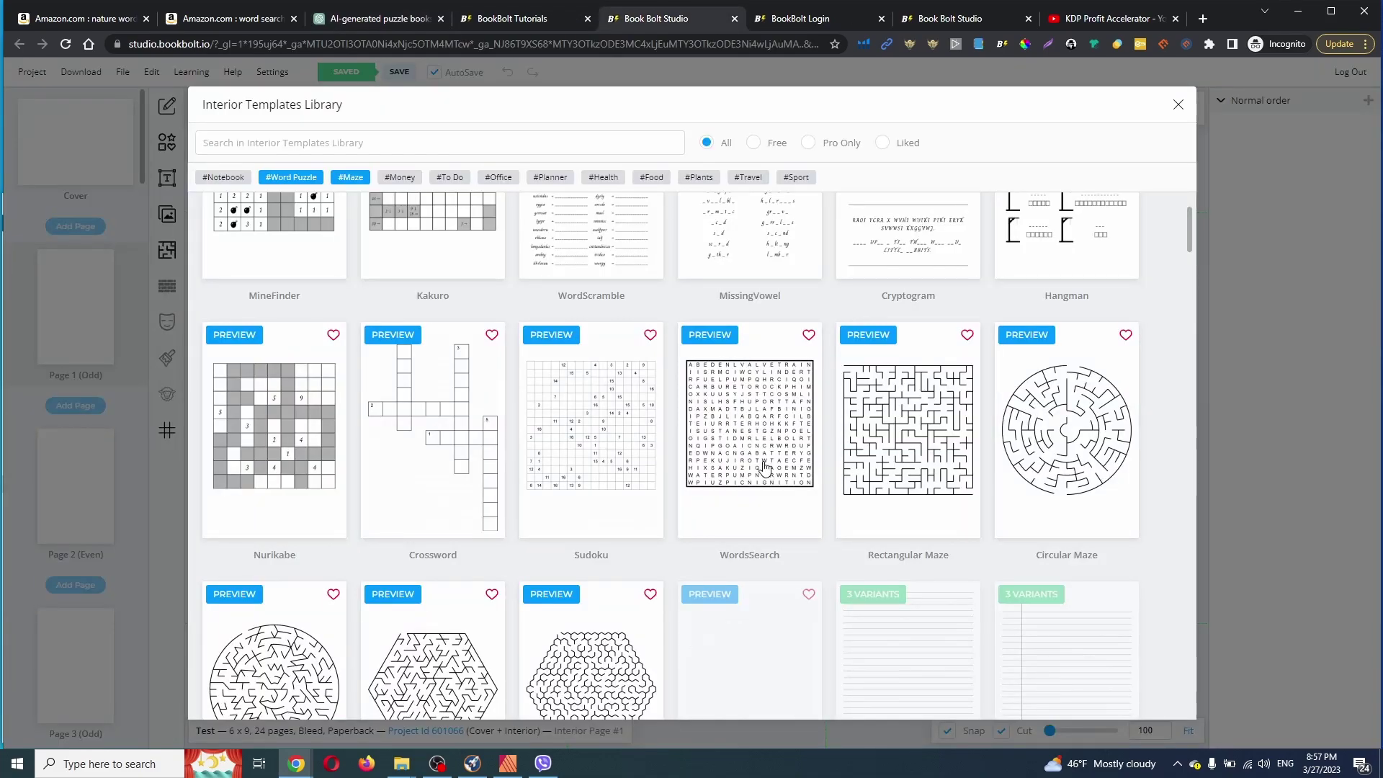